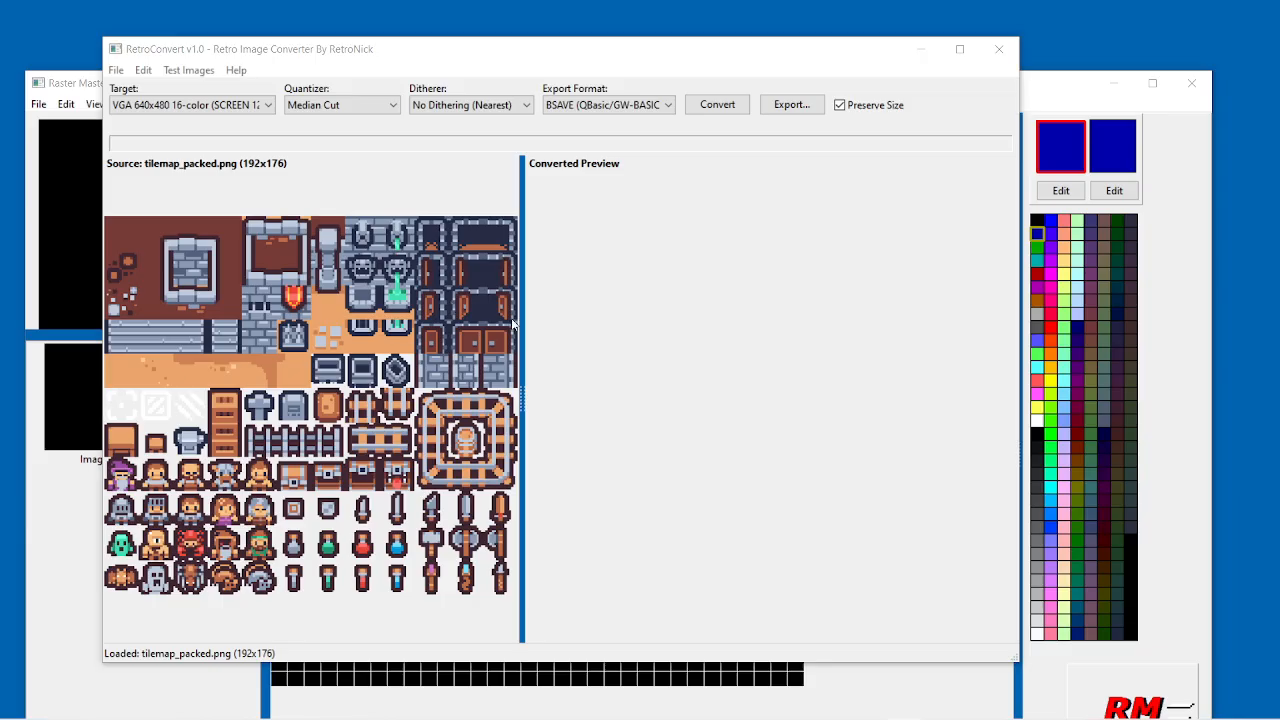
Widen the source image pane beside the converted preview.
{"action": "left_click_drag", "start_coordinate": [520, 320], "coordinate": [564, 323]}
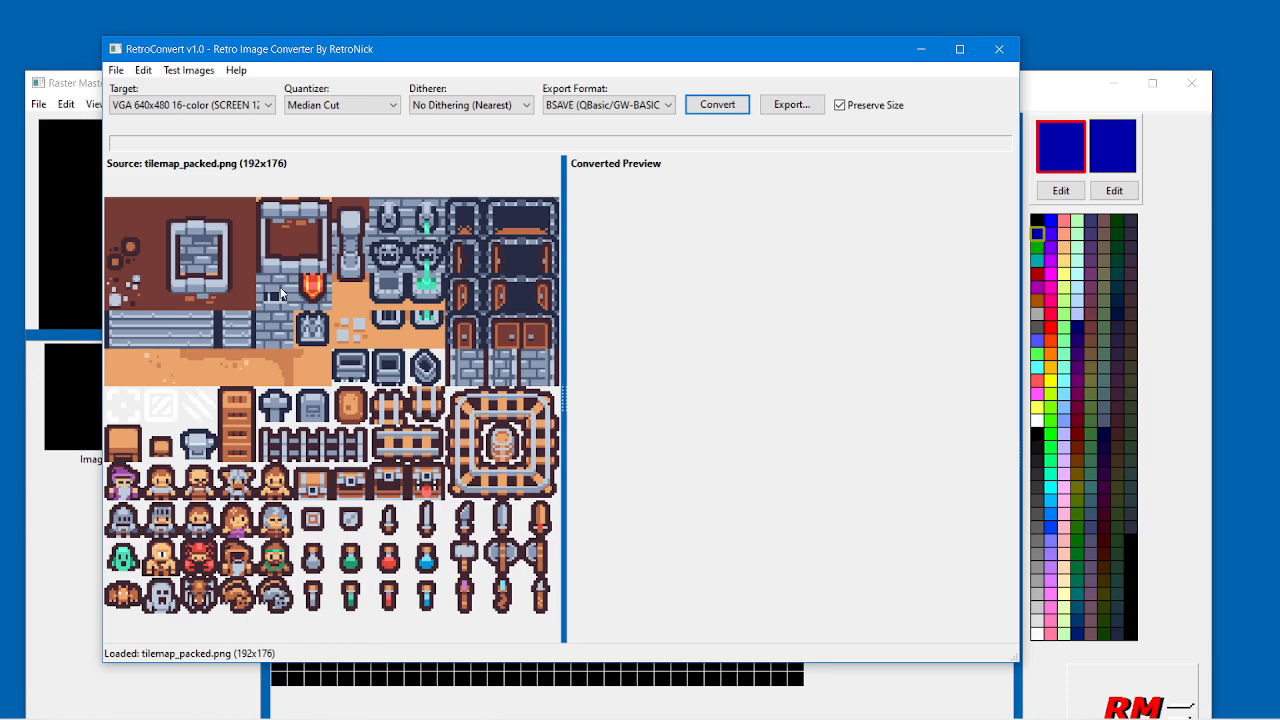
Switch to Raster Master and load tilemap_packed.png into the Sprite Sheet Import utility.
{"action": "left_click", "coordinate": [1058, 92]}
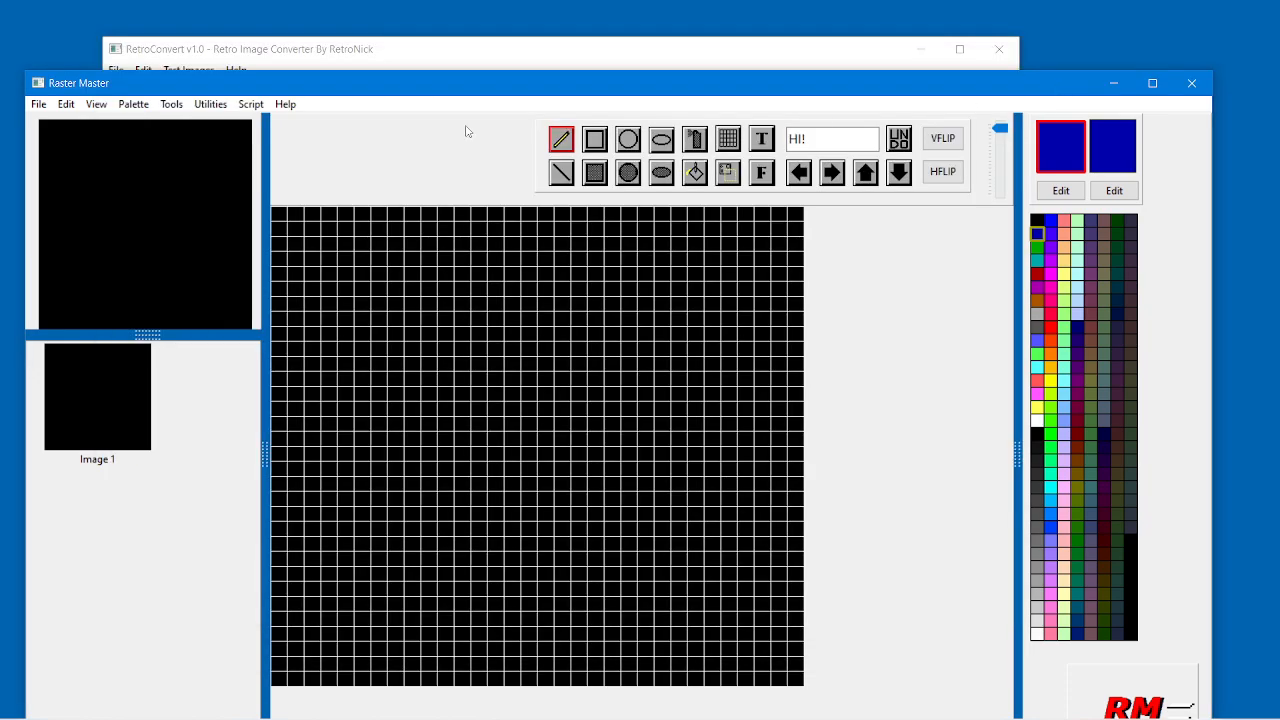
{"action": "left_click", "coordinate": [212, 106]}
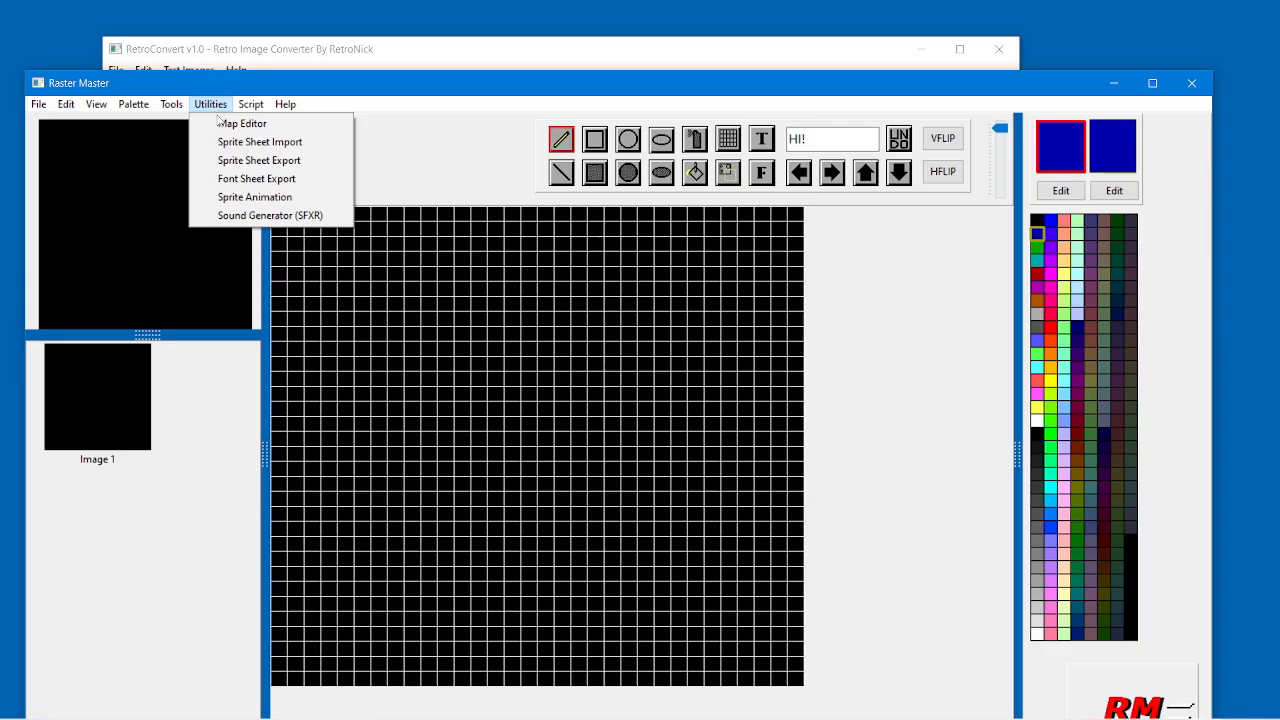
{"action": "left_click", "coordinate": [228, 143]}
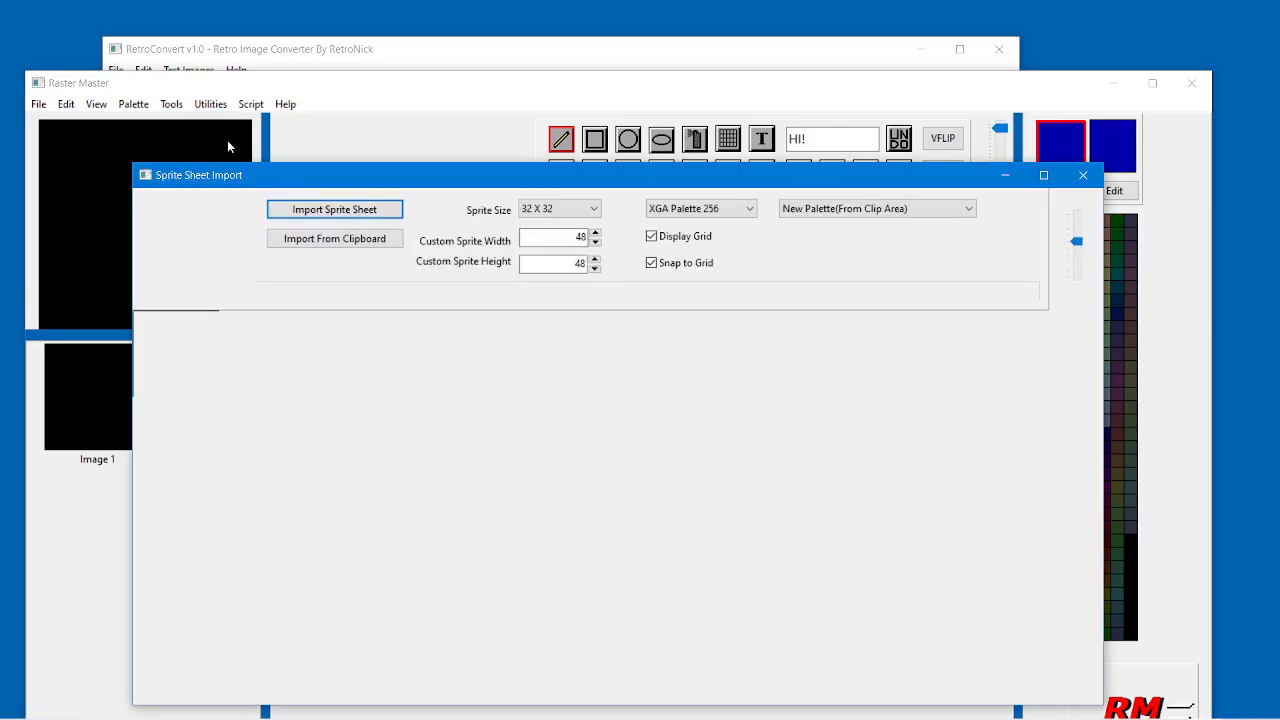
{"action": "left_click", "coordinate": [338, 216]}
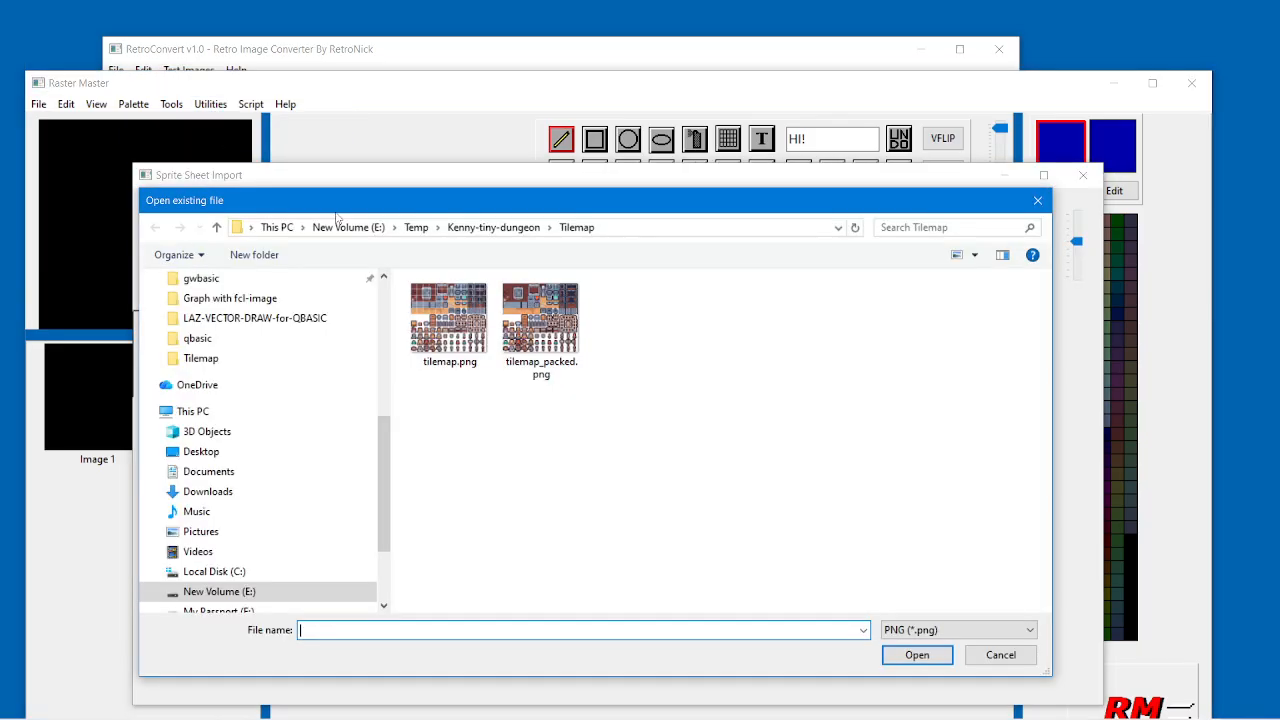
{"action": "left_click", "coordinate": [546, 318]}
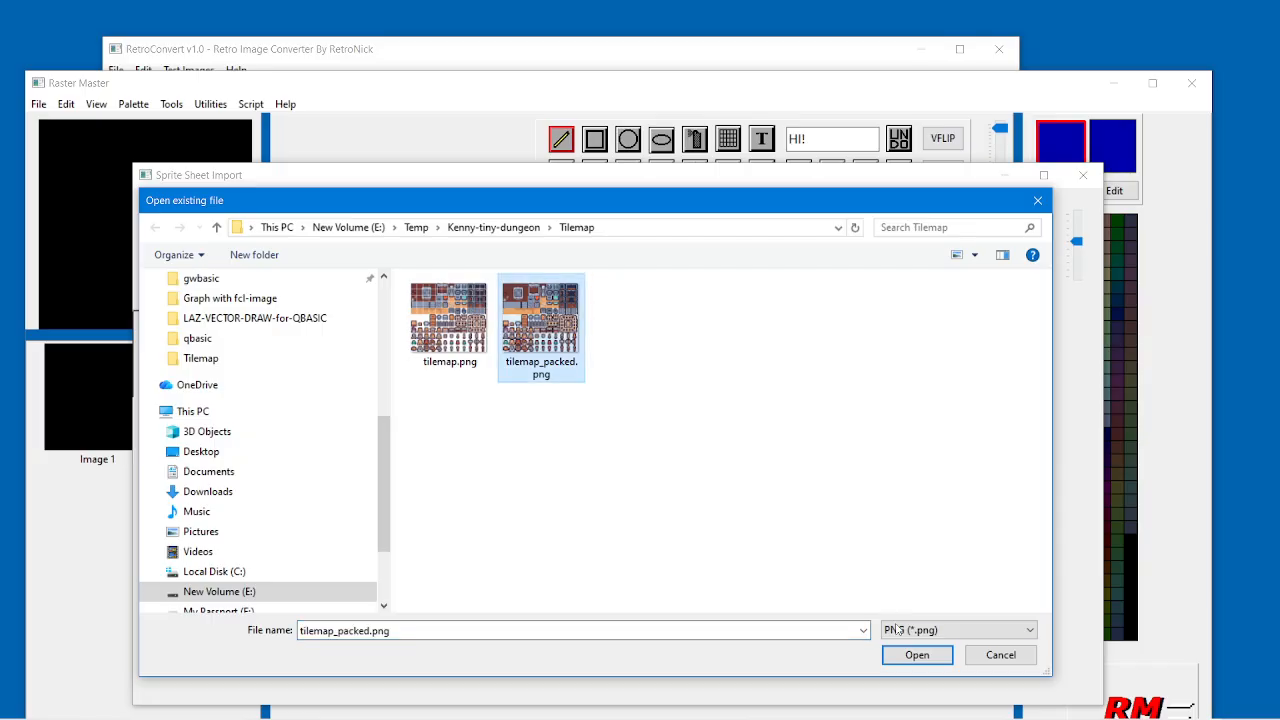
{"action": "left_click", "coordinate": [917, 656]}
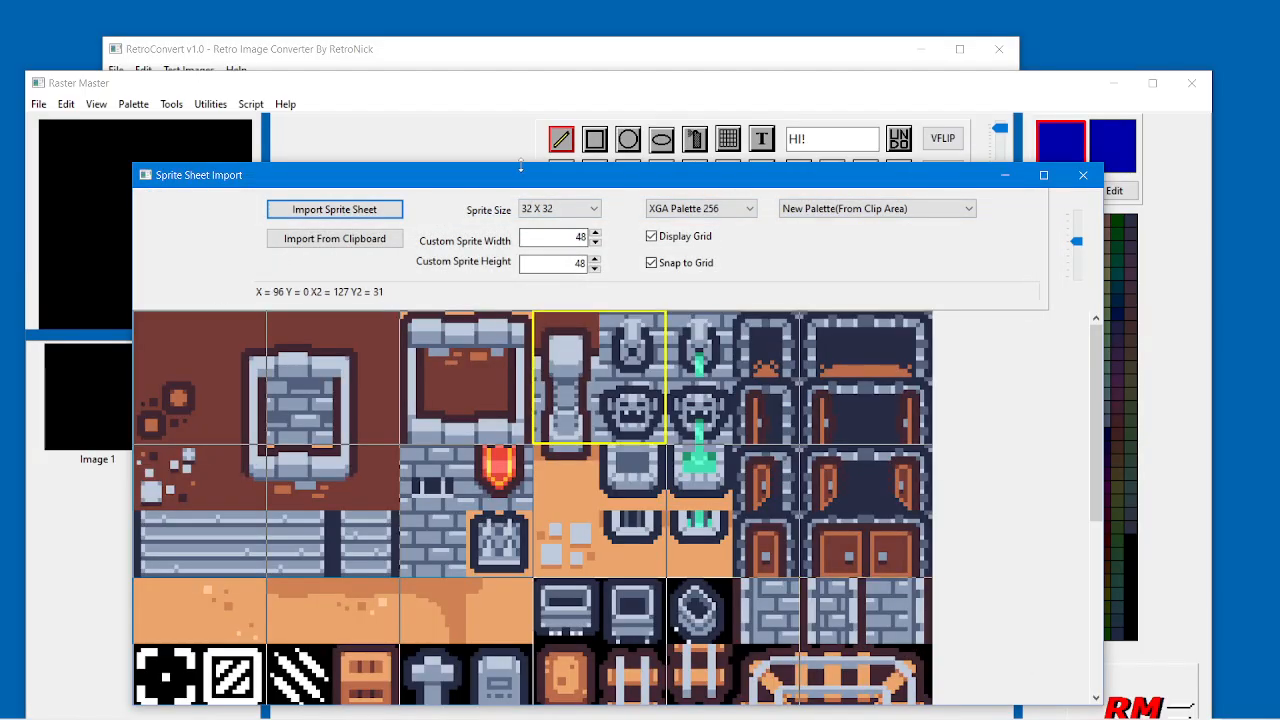
Return to the main sprite editor and change its palette to VGA Palette.
{"action": "left_click_drag", "start_coordinate": [527, 183], "coordinate": [620, 188]}
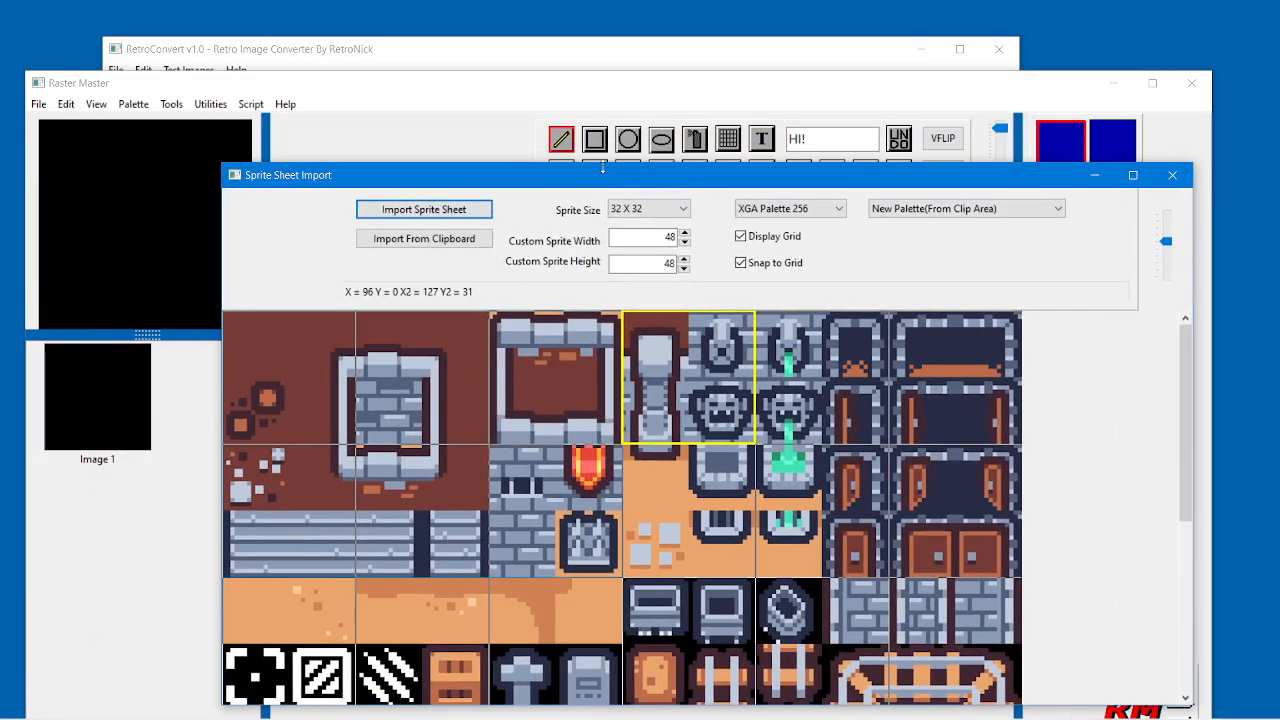
{"action": "left_click", "coordinate": [449, 128]}
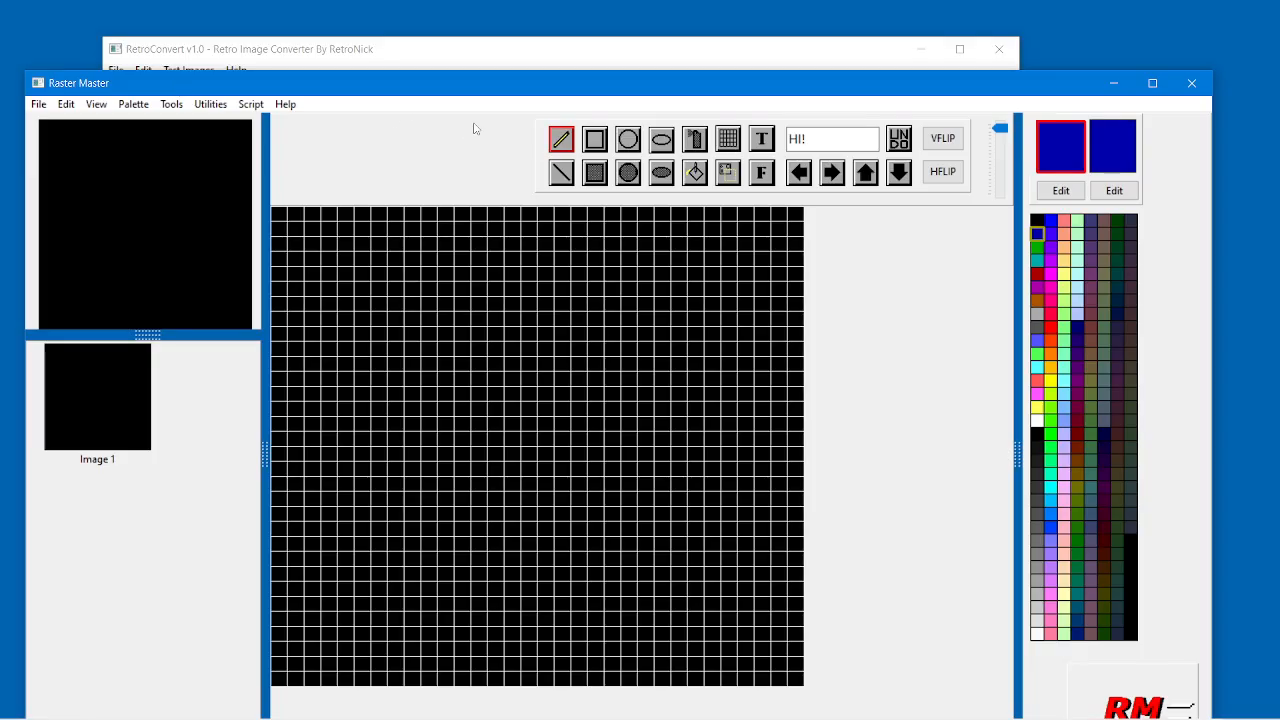
{"action": "left_click", "coordinate": [126, 109]}
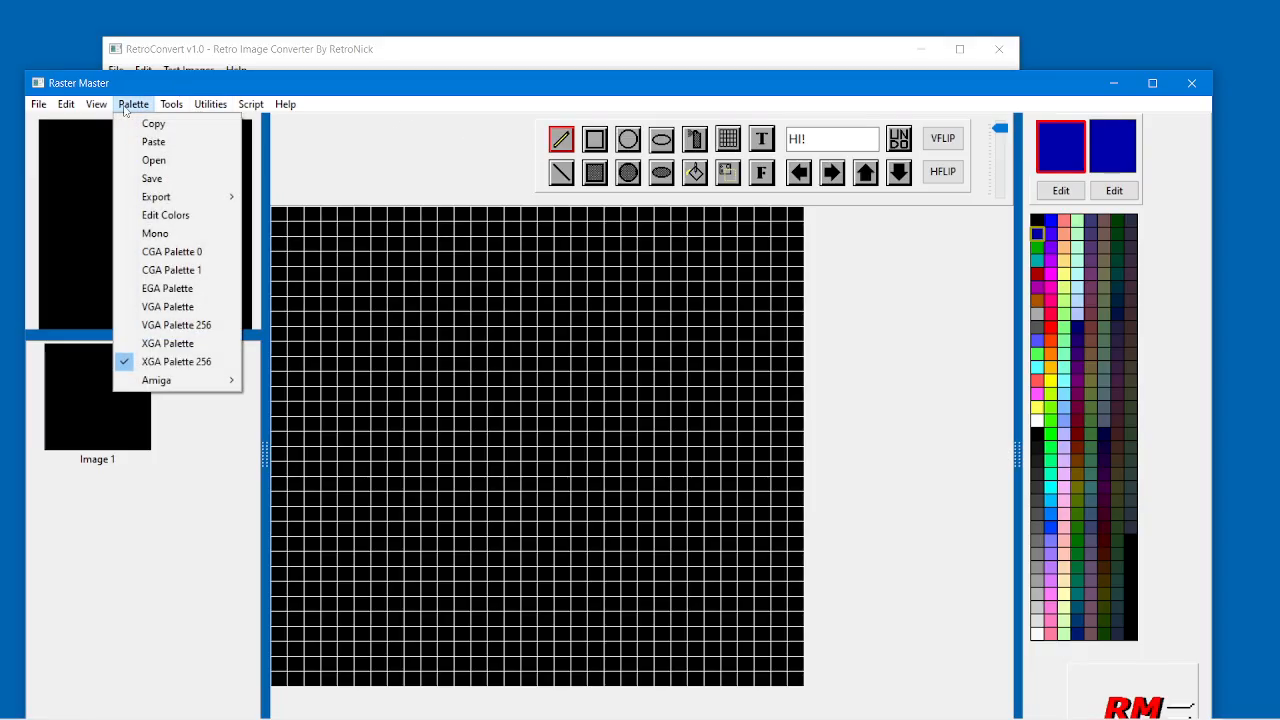
{"action": "left_click", "coordinate": [176, 309]}
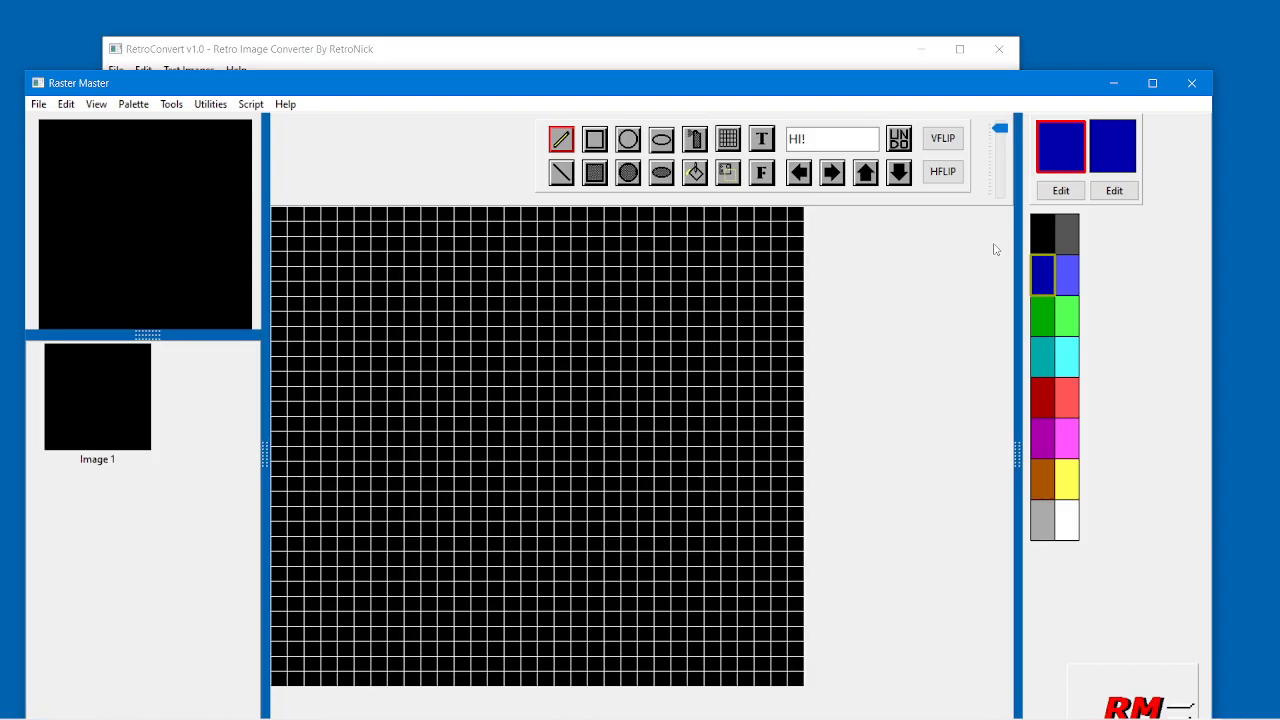
Reopen Sprite Sheet Import and set the sprite size to 16 X 16.
{"action": "left_click", "coordinate": [216, 106]}
{"action": "left_click", "coordinate": [255, 142]}
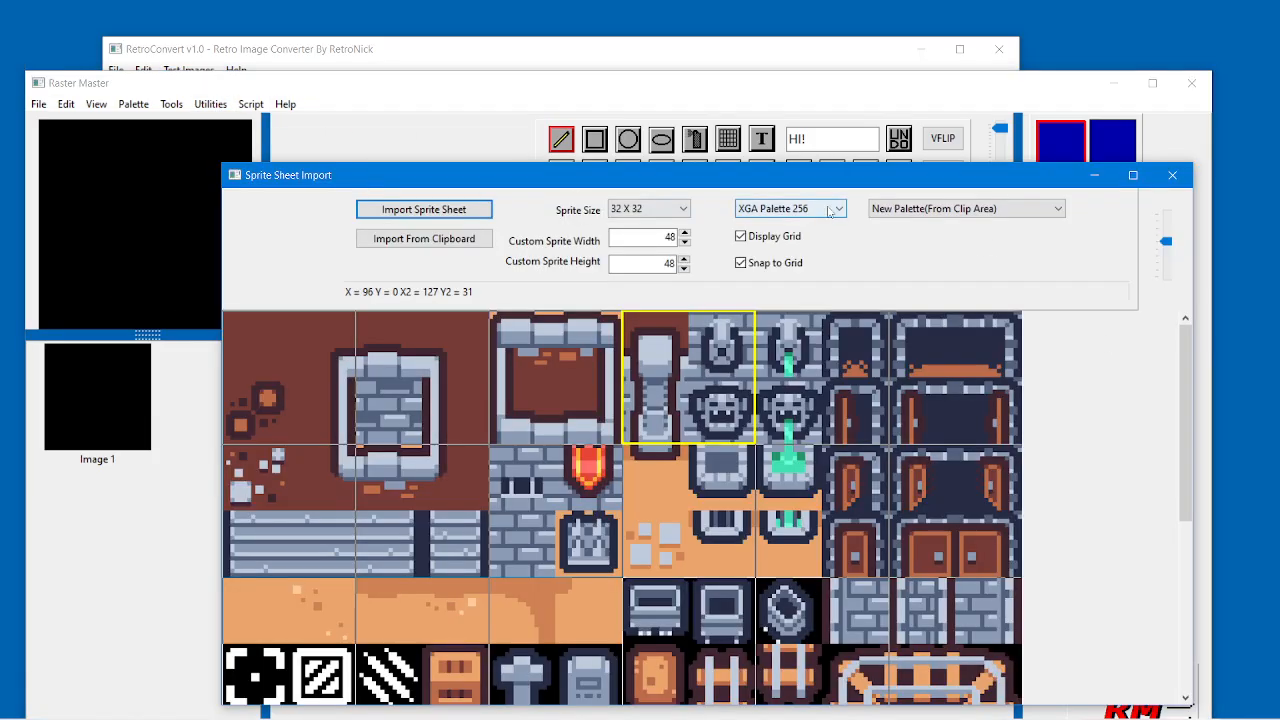
{"action": "left_click", "coordinate": [656, 212]}
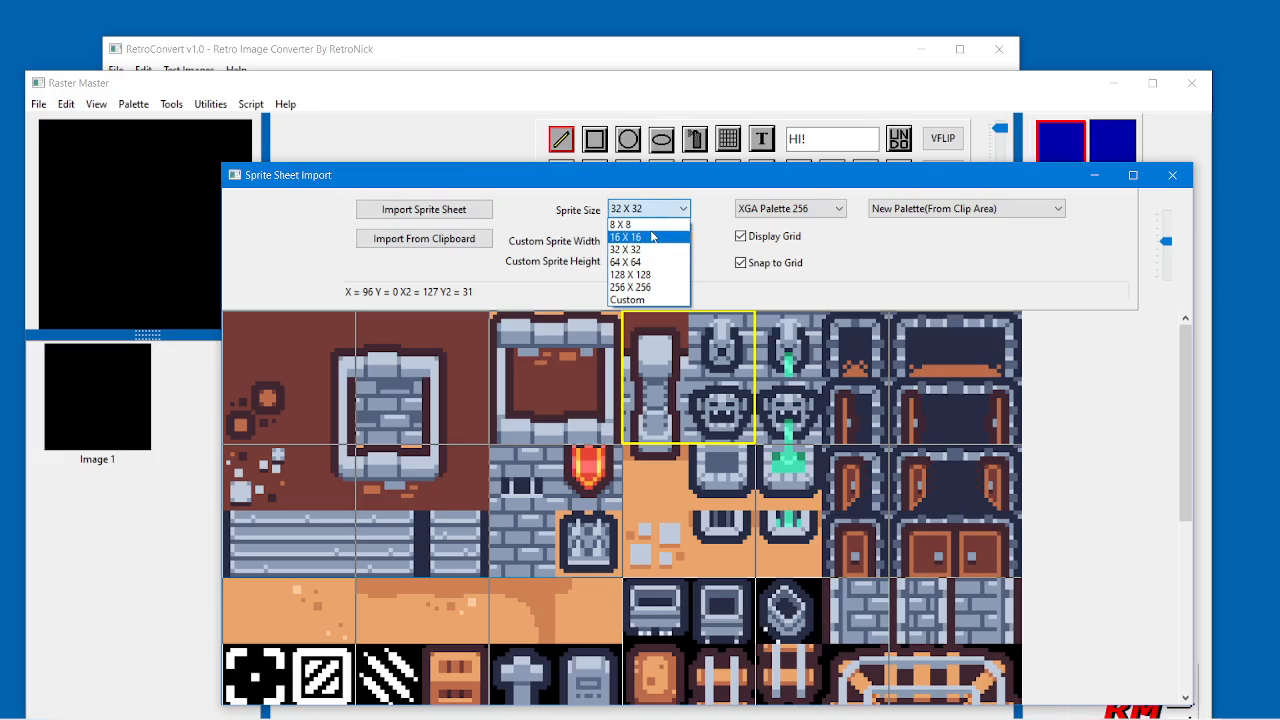
{"action": "left_click", "coordinate": [652, 236]}
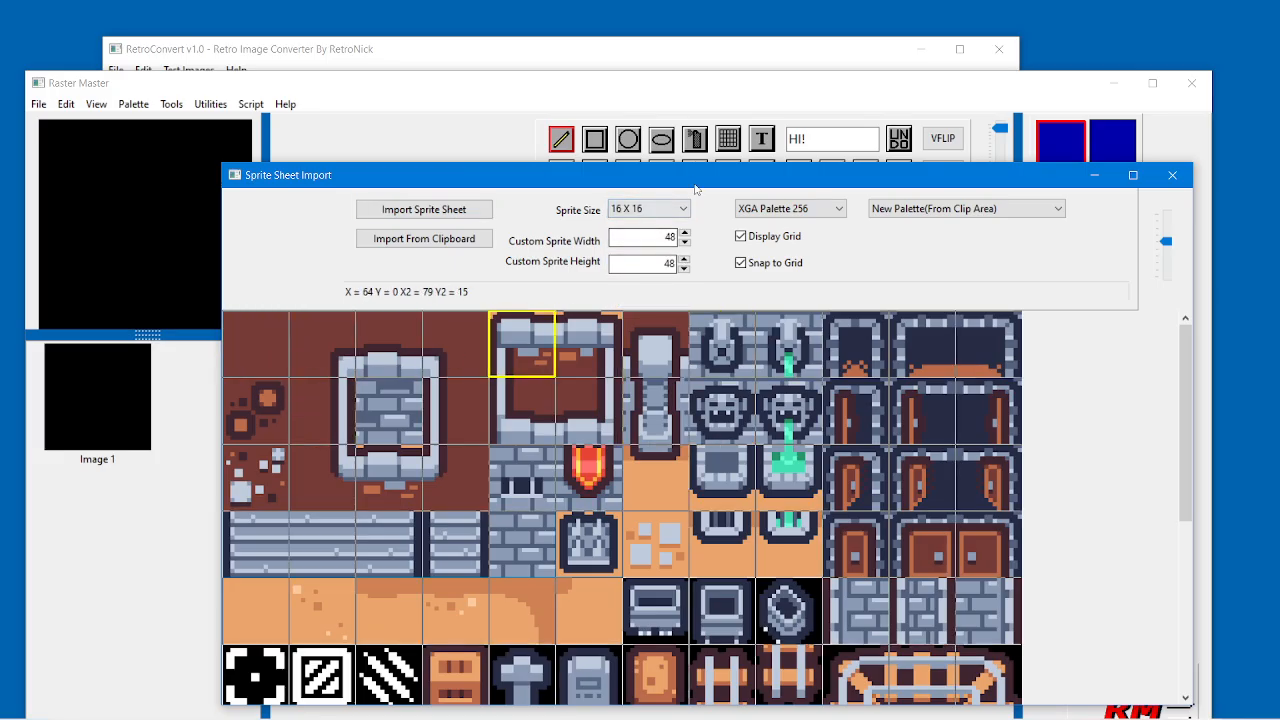
Set the import palette to VGA Palette, with a new palette generated from the entire image.
{"action": "left_click_drag", "start_coordinate": [682, 178], "coordinate": [552, 83]}
{"action": "left_click", "coordinate": [683, 115]}
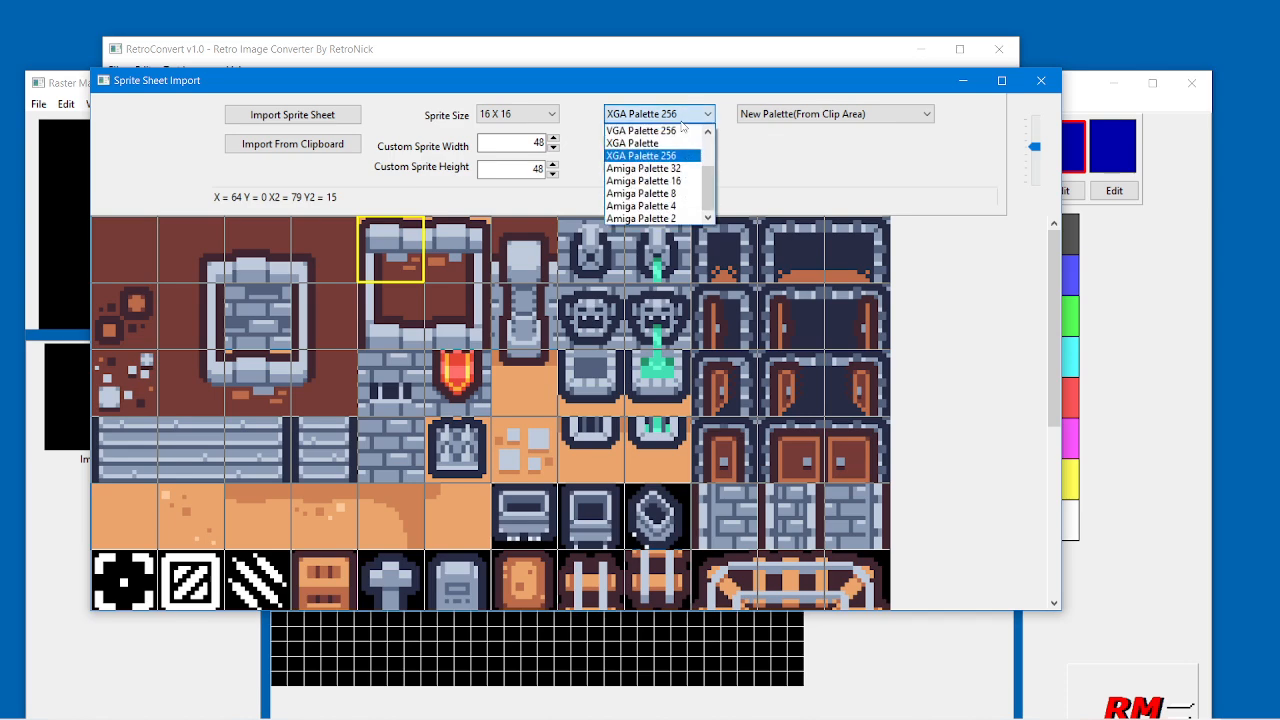
{"action": "left_click_drag", "start_coordinate": [711, 181], "coordinate": [712, 160]}
{"action": "left_click", "coordinate": [650, 144]}
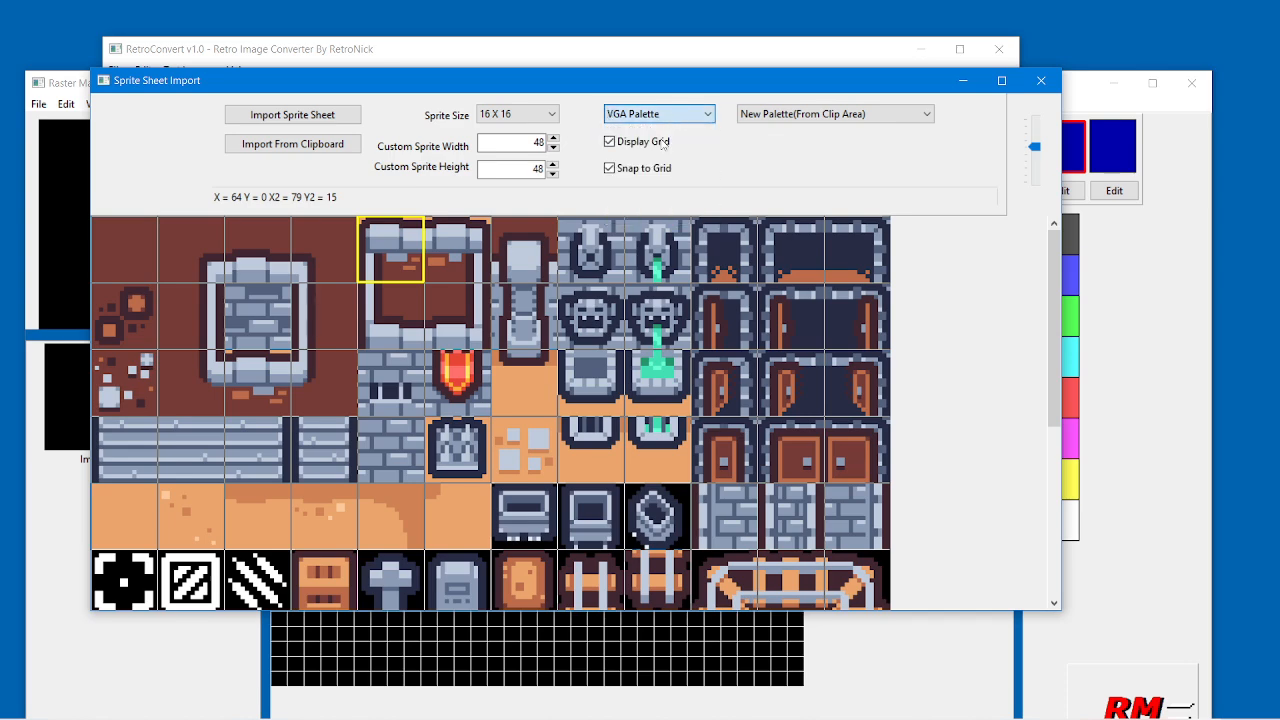
{"action": "left_click", "coordinate": [826, 116]}
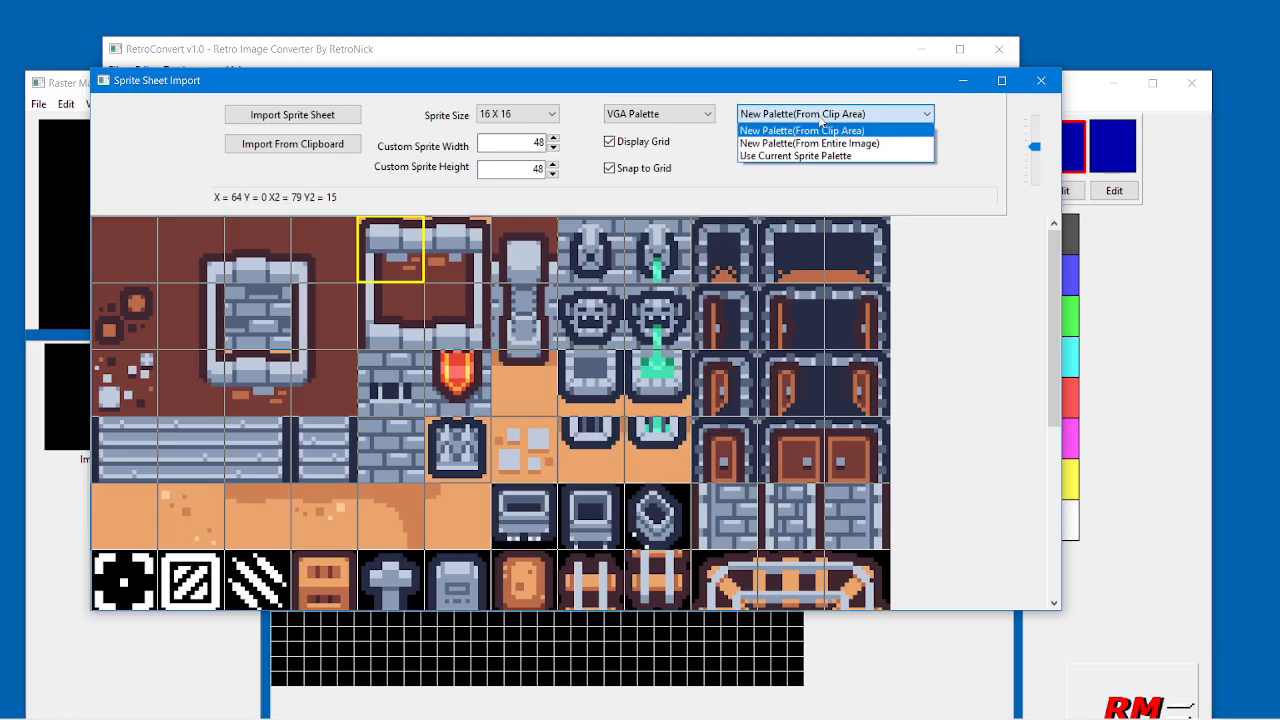
{"action": "left_click", "coordinate": [826, 144]}
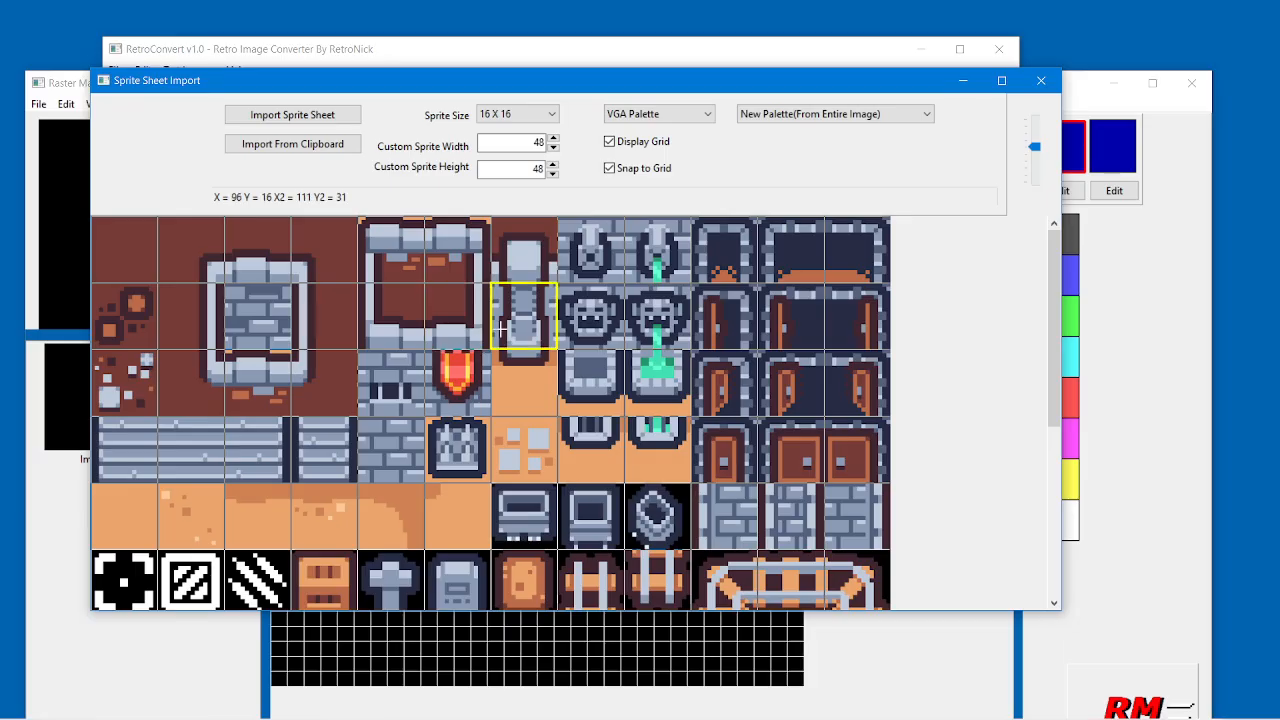
Import the grey tombstone, wooden table, purple wizard and red crab sprites from the lower part of the sheet.
{"action": "left_click_drag", "start_coordinate": [1050, 383], "coordinate": [1042, 547]}
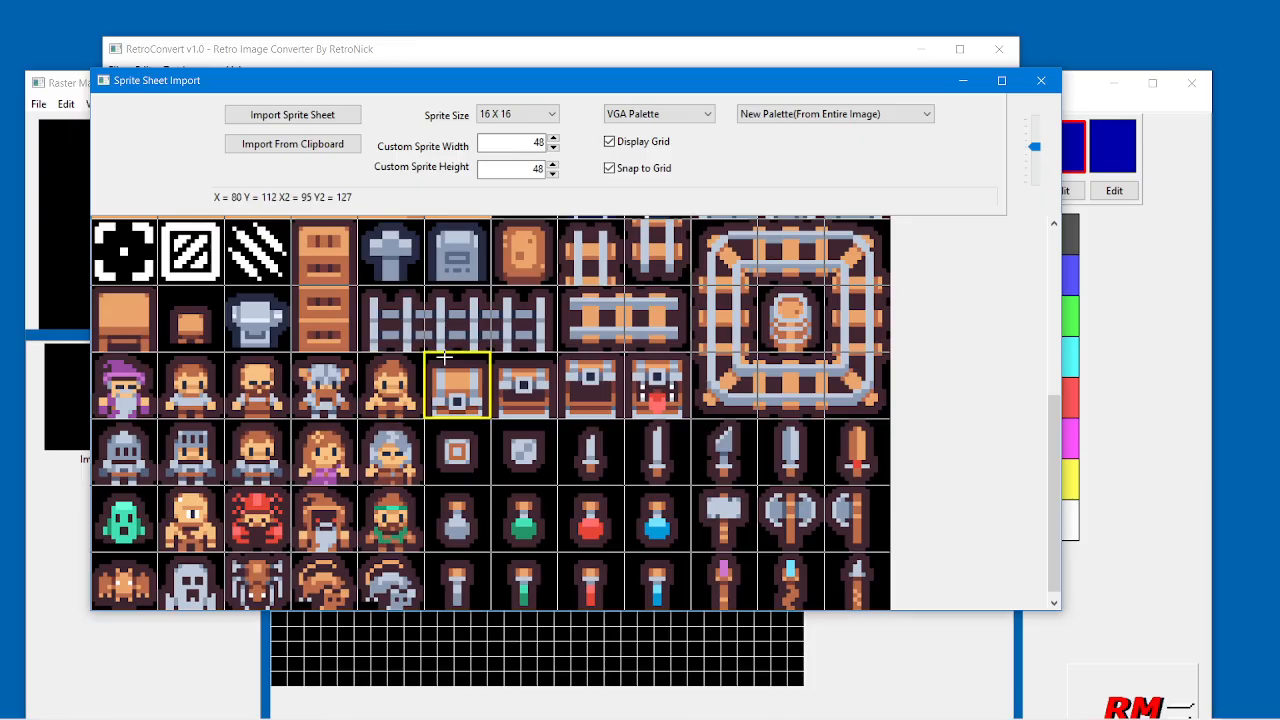
{"action": "left_click", "coordinate": [457, 258]}
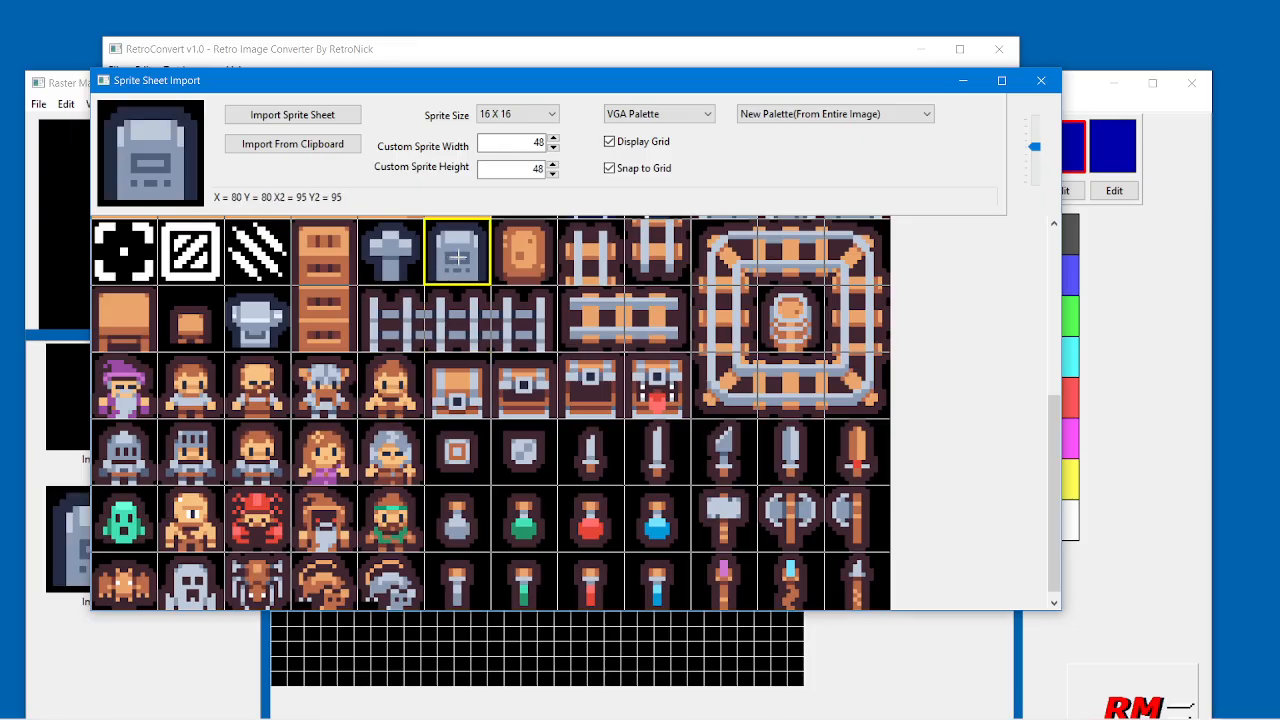
{"action": "left_click", "coordinate": [117, 331]}
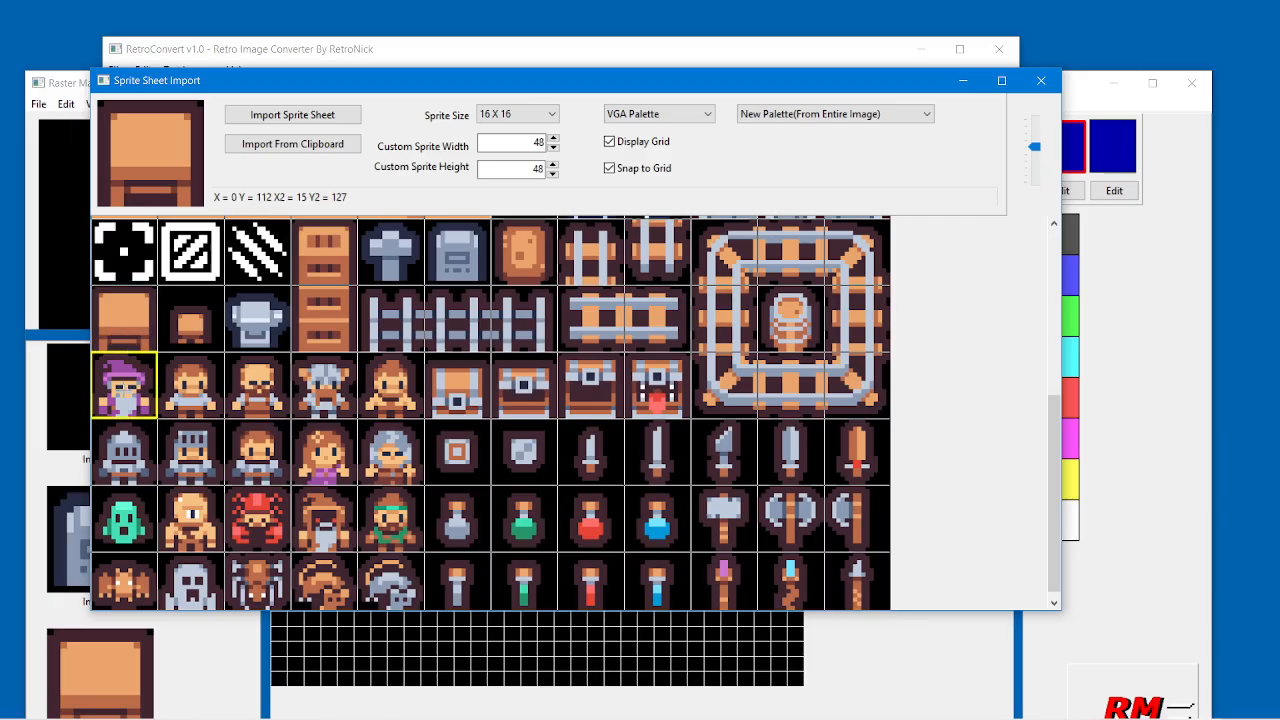
{"action": "left_click", "coordinate": [124, 390]}
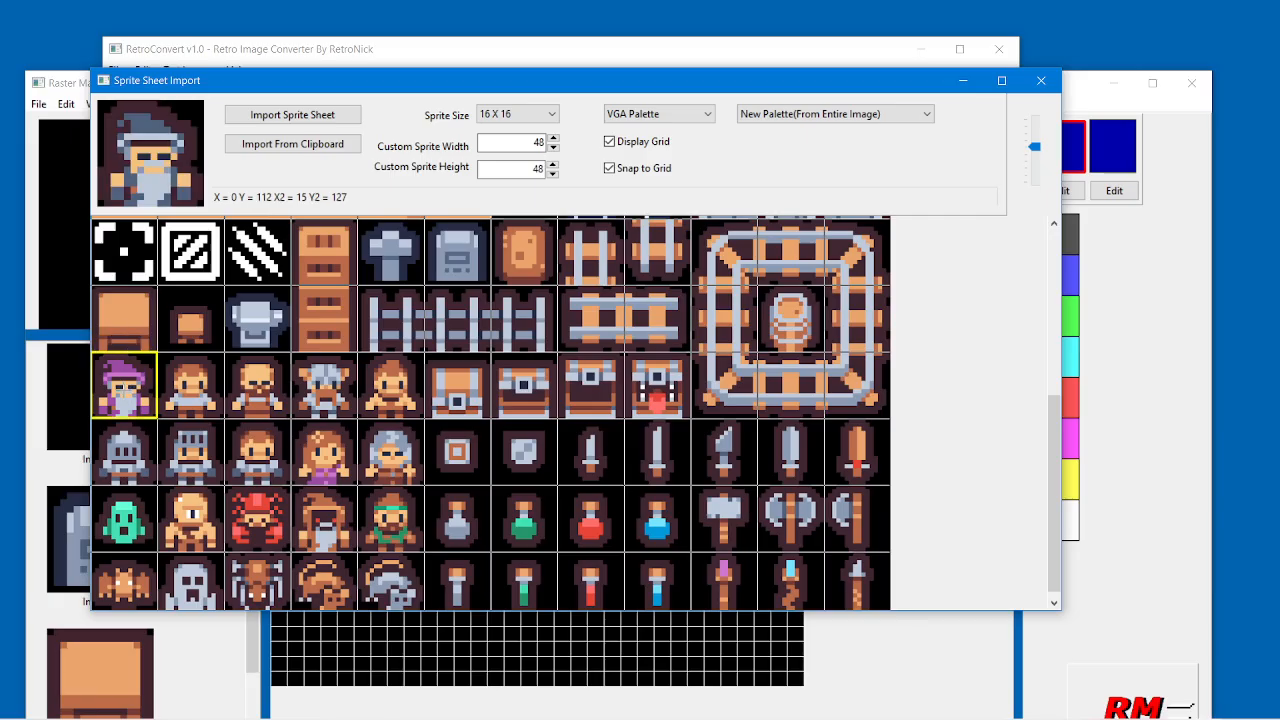
{"action": "left_click", "coordinate": [258, 507]}
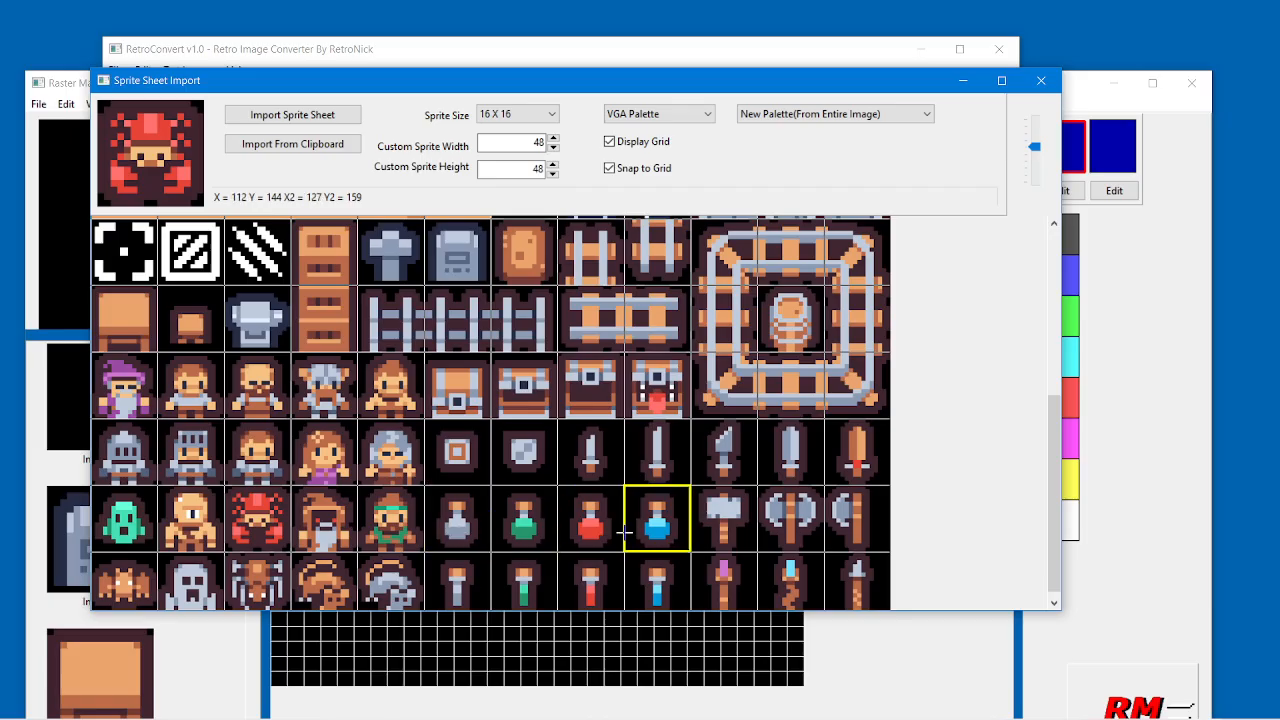
Import the grey, green, red and blue round potion sprites and close the sprite sheet importer.
{"action": "left_click", "coordinate": [462, 528]}
{"action": "left_click", "coordinate": [523, 522]}
{"action": "left_click", "coordinate": [590, 524]}
{"action": "left_click", "coordinate": [643, 525]}
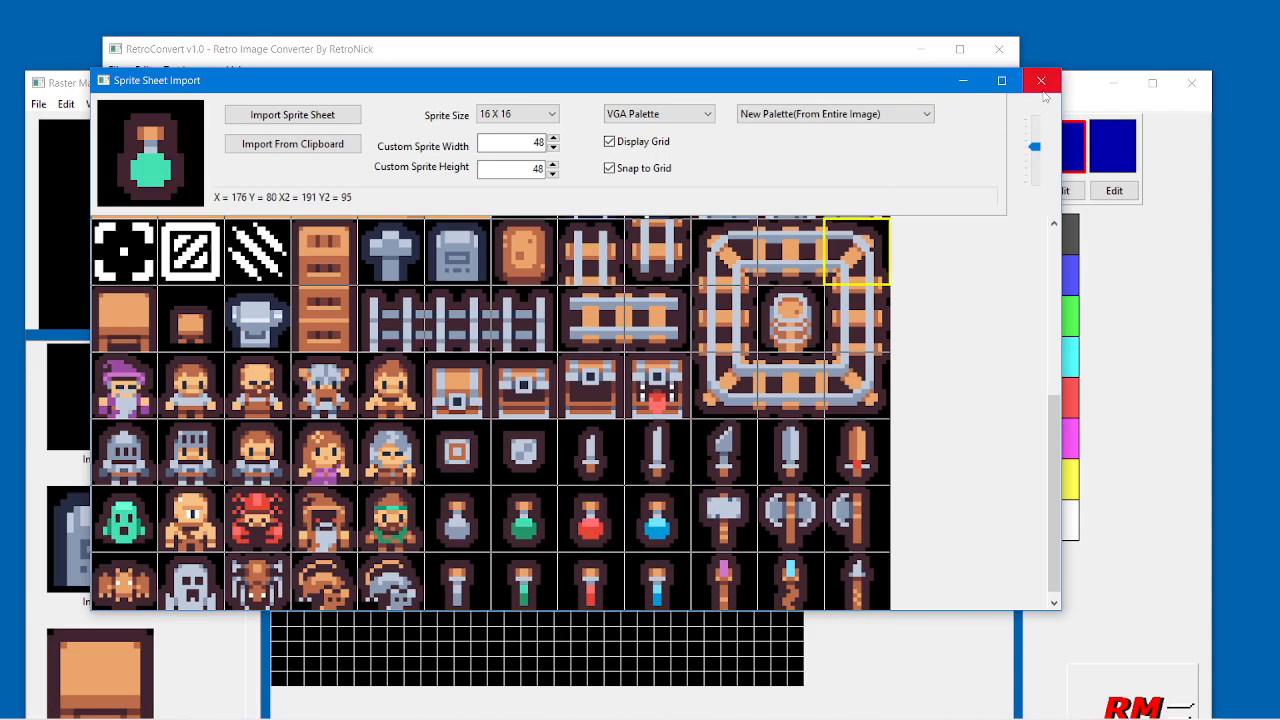
{"action": "left_click", "coordinate": [1041, 81]}
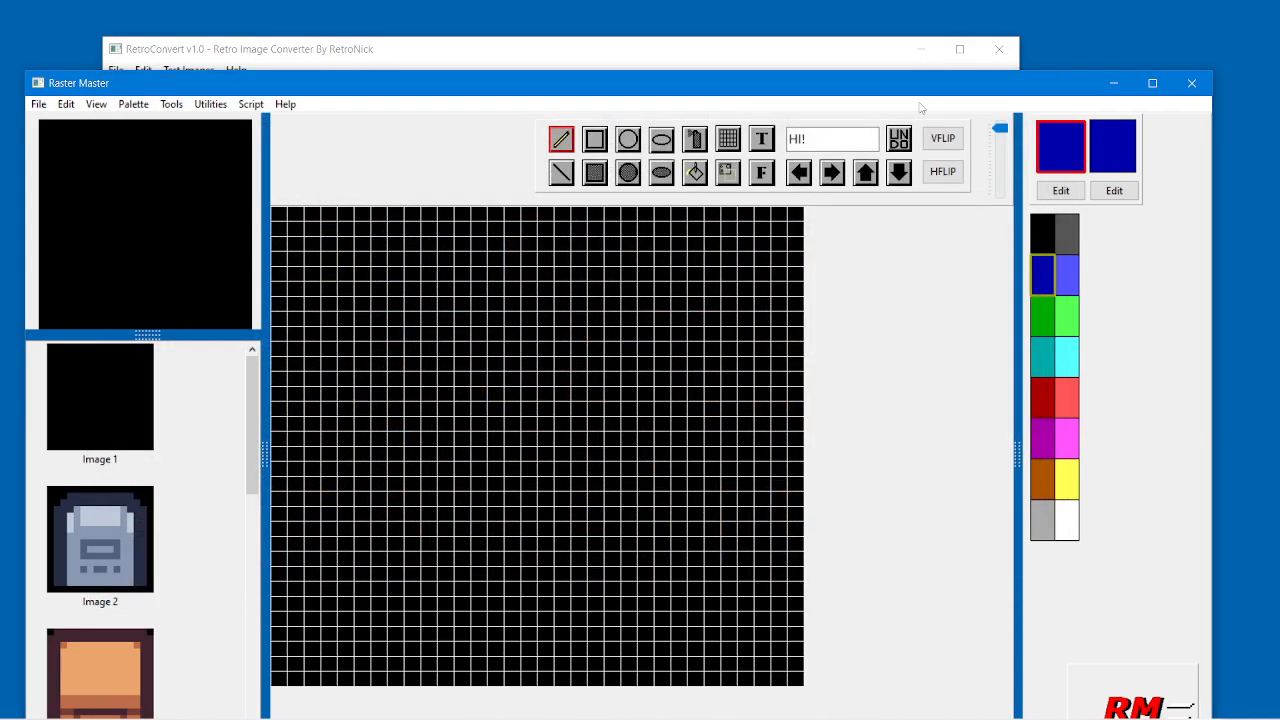
Open the imported table and wizard sprites in the editor to inspect their pixels and palette.
{"action": "left_click_drag", "start_coordinate": [457, 84], "coordinate": [480, 30]}
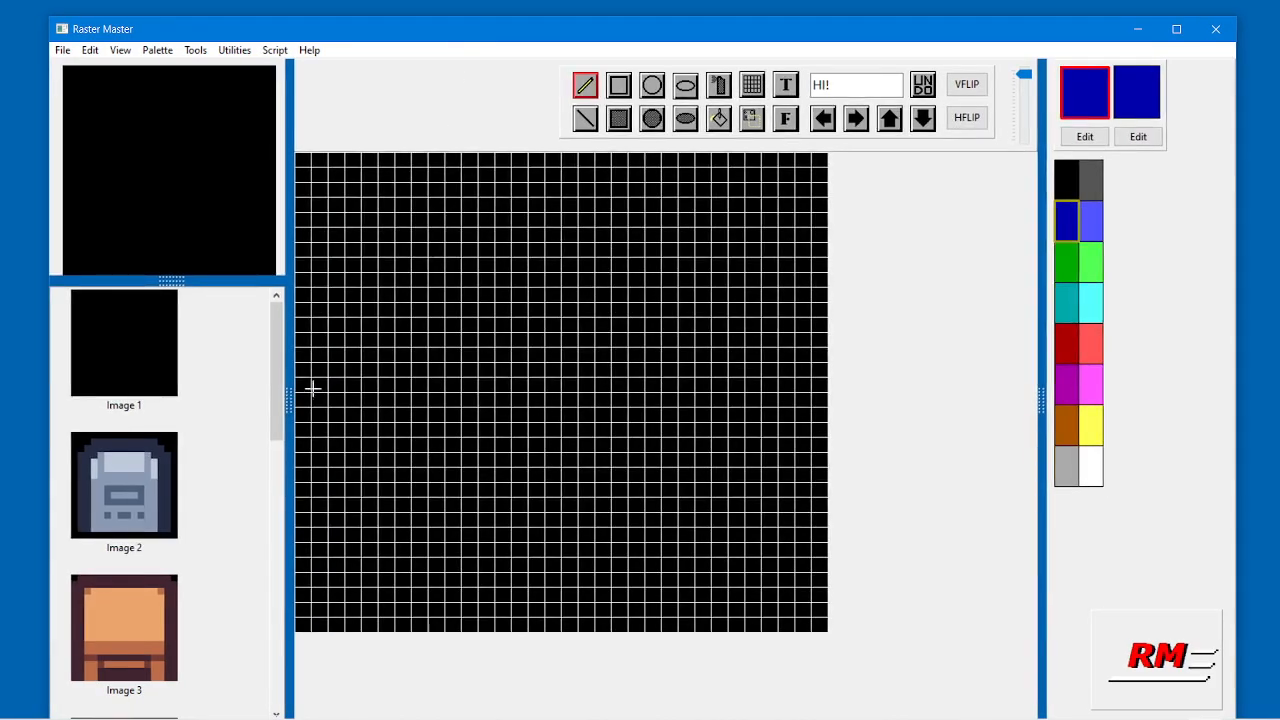
{"action": "left_click_drag", "start_coordinate": [277, 395], "coordinate": [286, 467]}
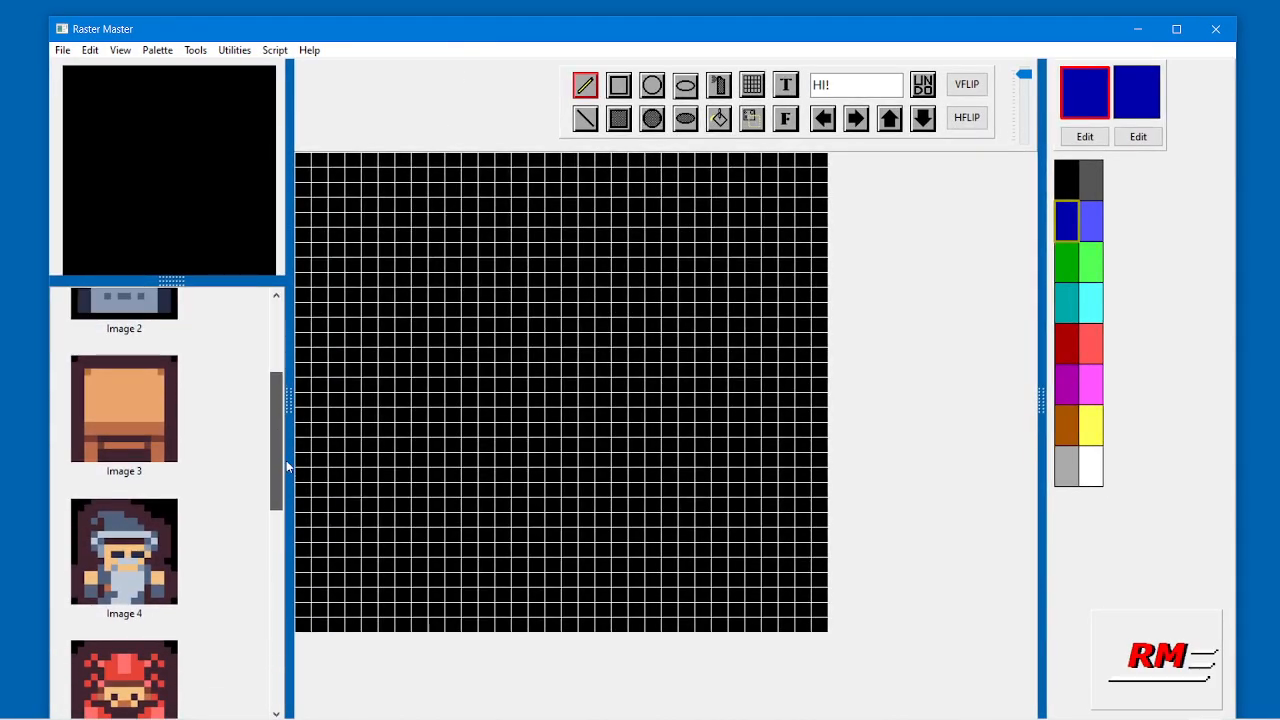
{"action": "left_click", "coordinate": [145, 428]}
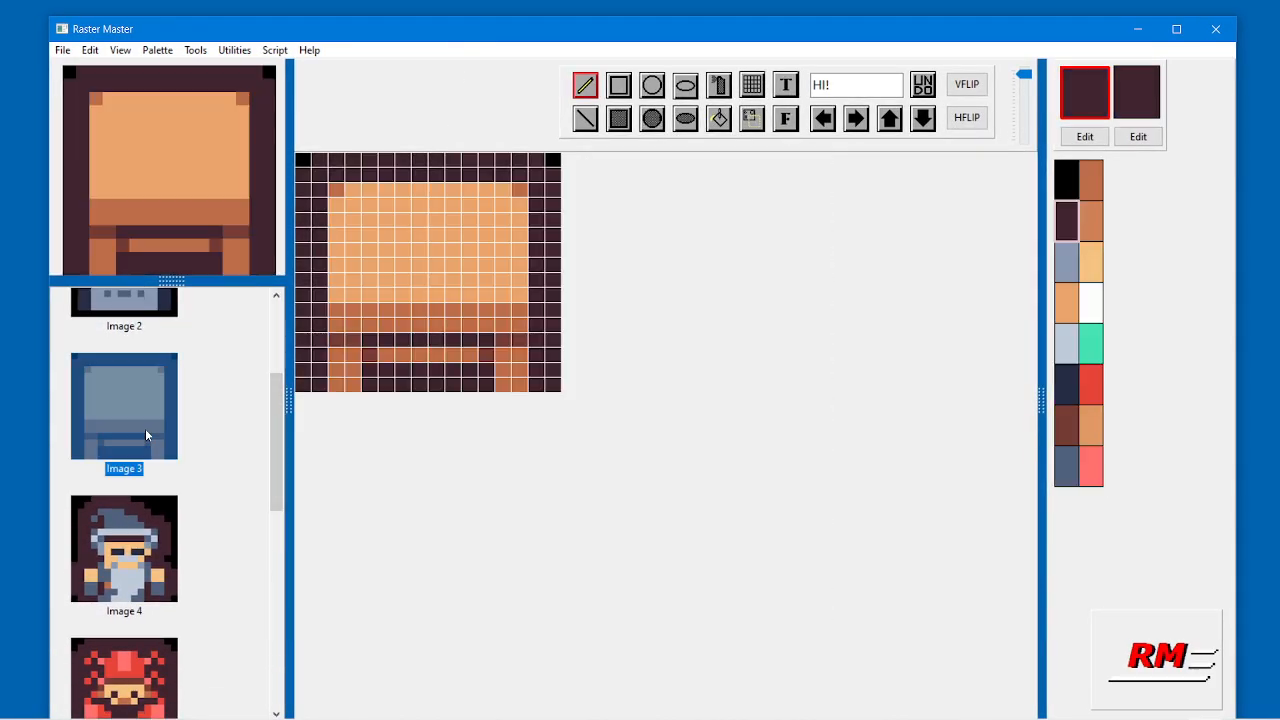
{"action": "left_click", "coordinate": [136, 562]}
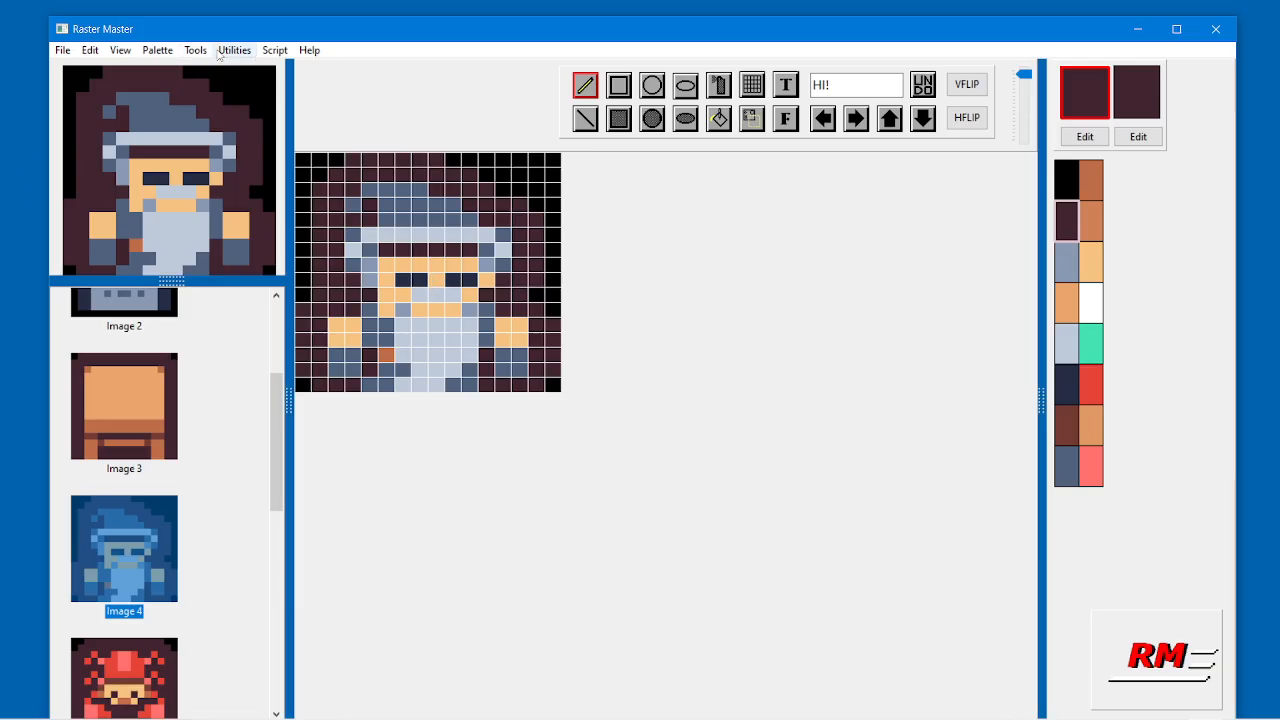
Reopen Sprite Sheet Import beside the image list and compare the imported sprites' colors with the original sheet.
{"action": "left_click", "coordinate": [228, 50]}
{"action": "left_click", "coordinate": [255, 86]}
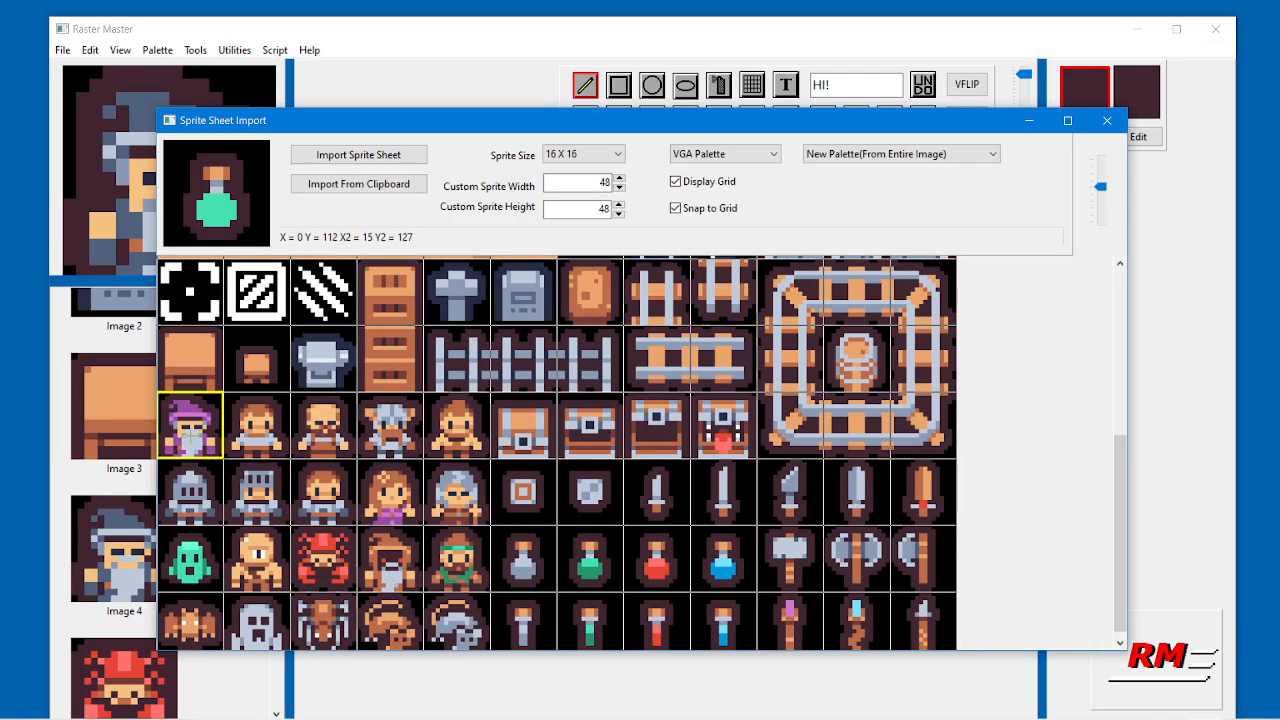
{"action": "left_click_drag", "start_coordinate": [269, 118], "coordinate": [385, 137]}
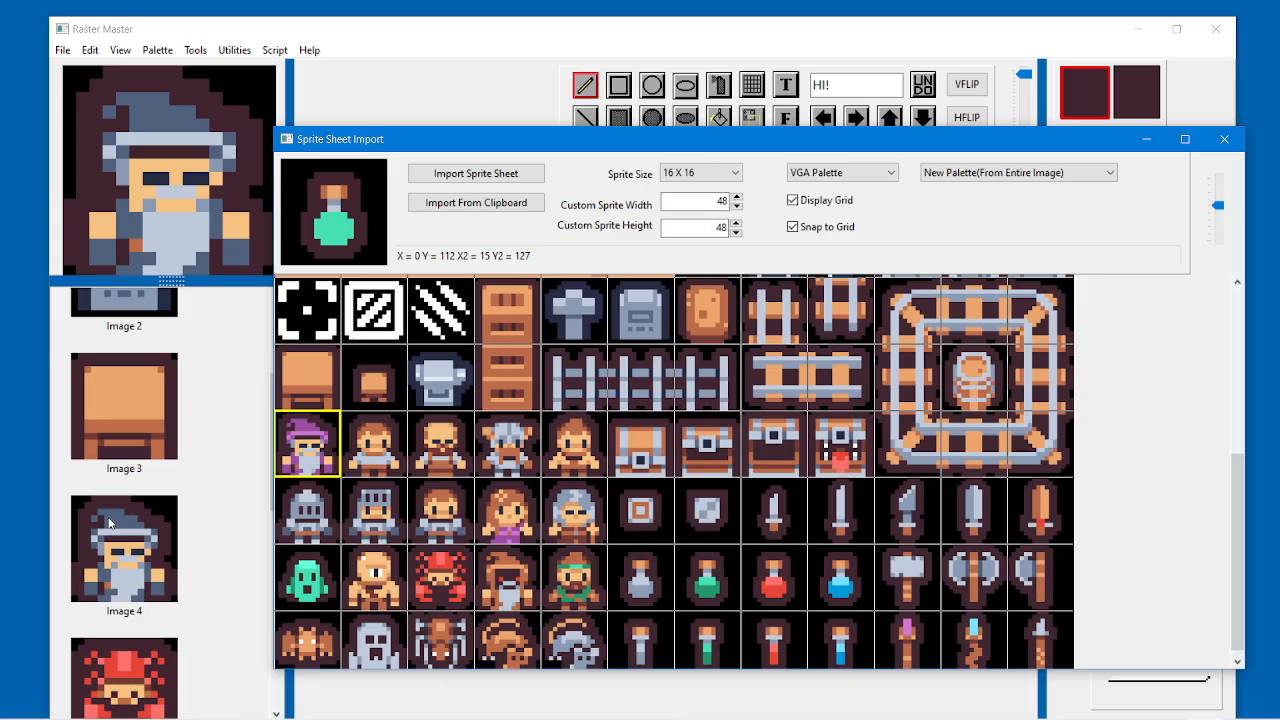
{"action": "scroll", "coordinate": [176, 500], "scroll_direction": "down", "scroll_amount": 3}
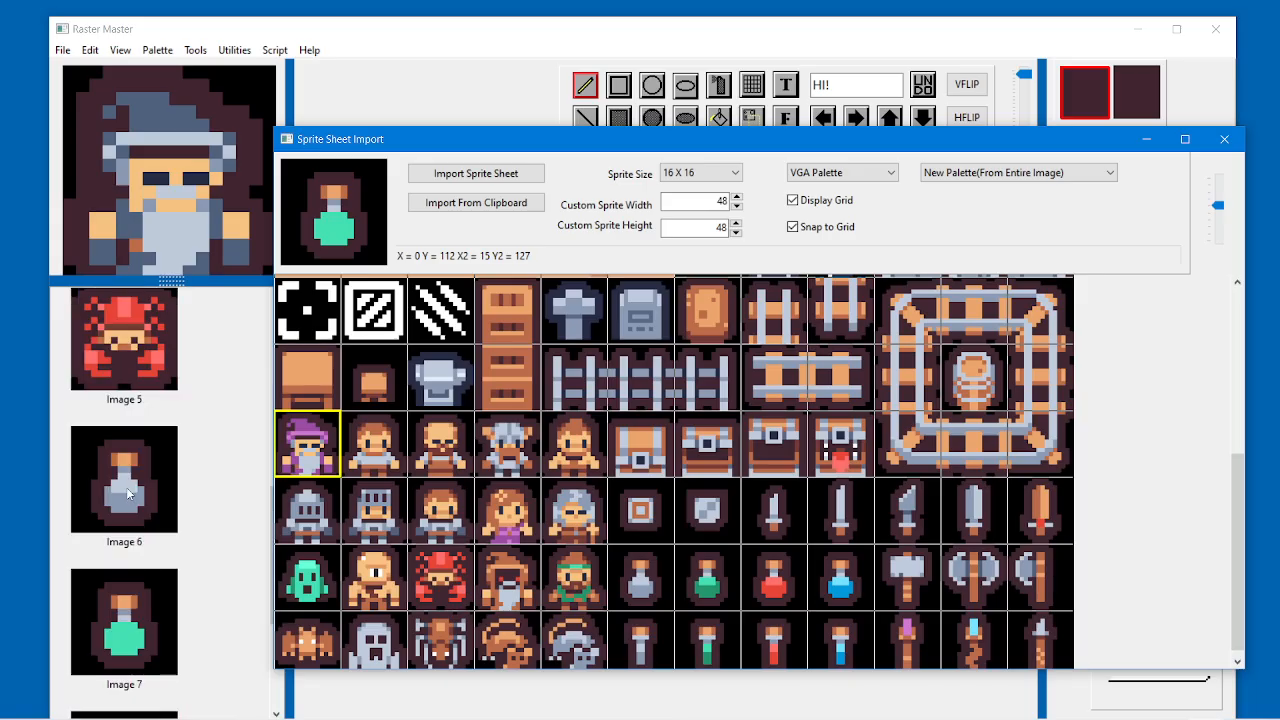
{"action": "scroll", "coordinate": [127, 493], "scroll_direction": "down", "scroll_amount": 2}
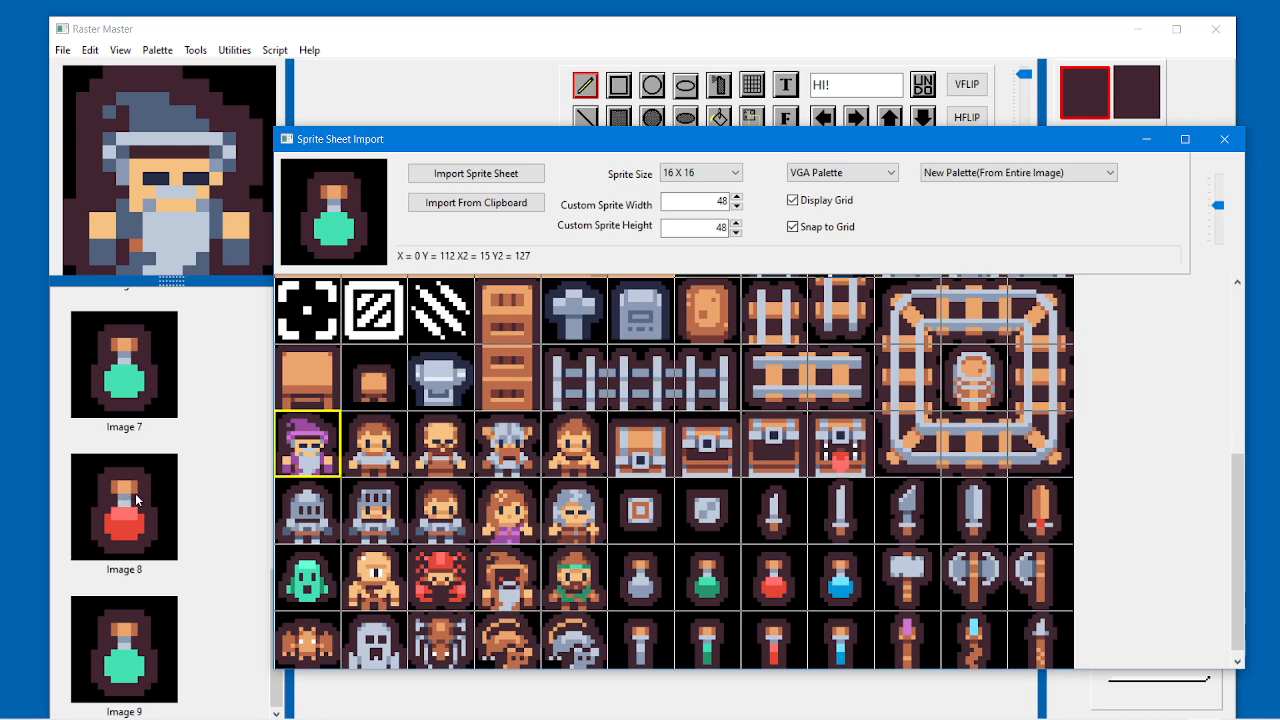
Import the blue round potion sprite once more and check its new entry in the image list.
{"action": "left_click", "coordinate": [849, 599]}
{"action": "scroll", "coordinate": [208, 690], "scroll_direction": "down", "scroll_amount": 5}
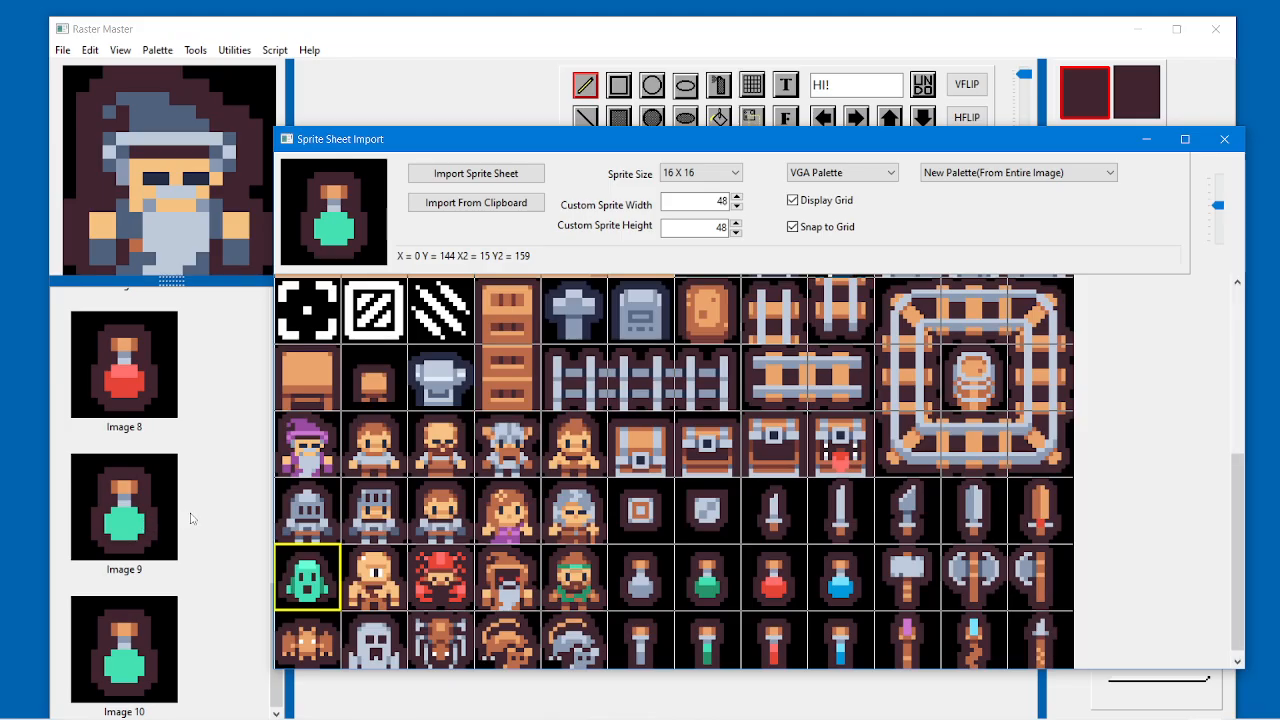
{"action": "left_click_drag", "start_coordinate": [580, 146], "coordinate": [515, 92]}
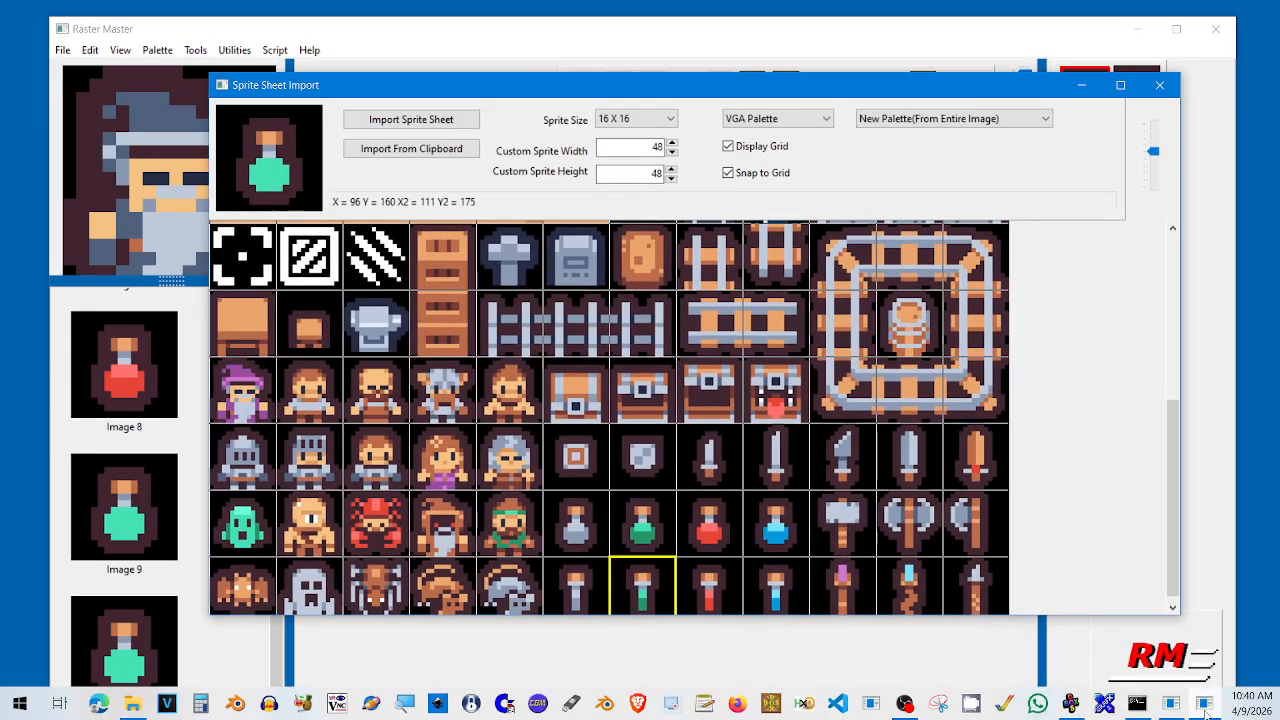
Switch to RetroConvert and convert tilemap_packed.png with the Popularity (Pixel Art) quantizer.
{"action": "mouse_move", "coordinate": [1206, 712]}
{"action": "left_click", "coordinate": [1171, 703]}
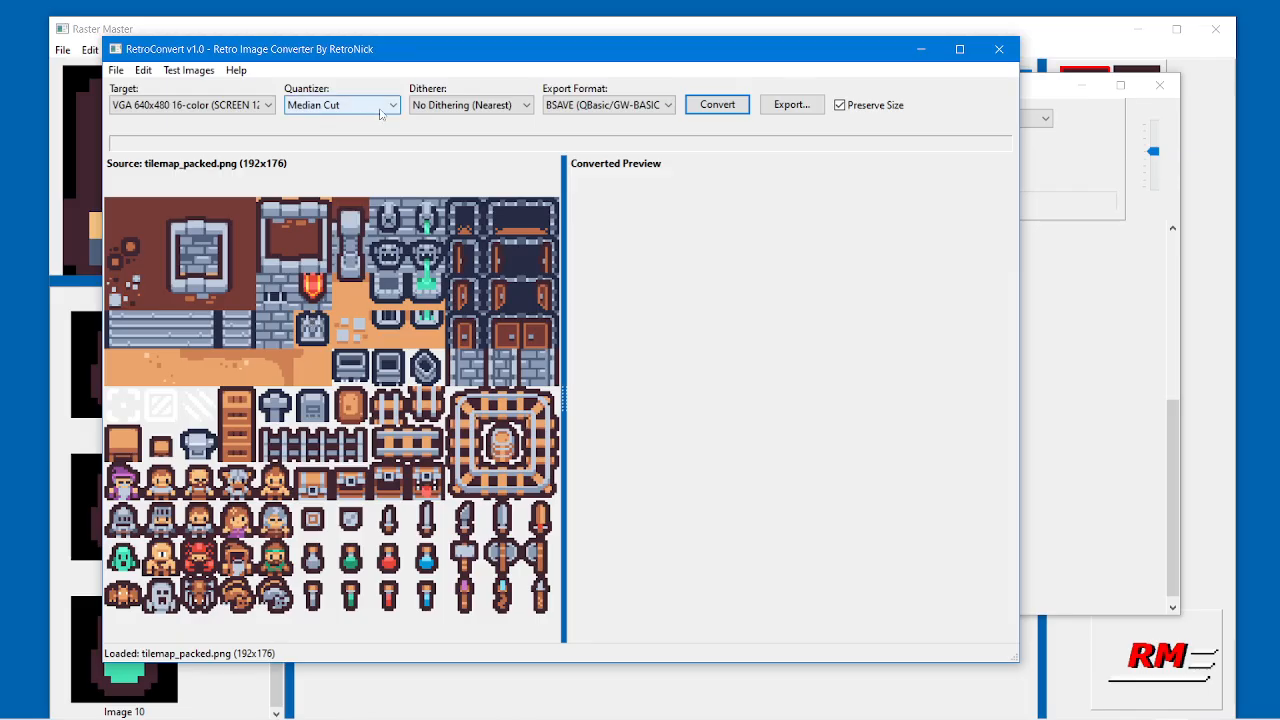
{"action": "left_click", "coordinate": [323, 108]}
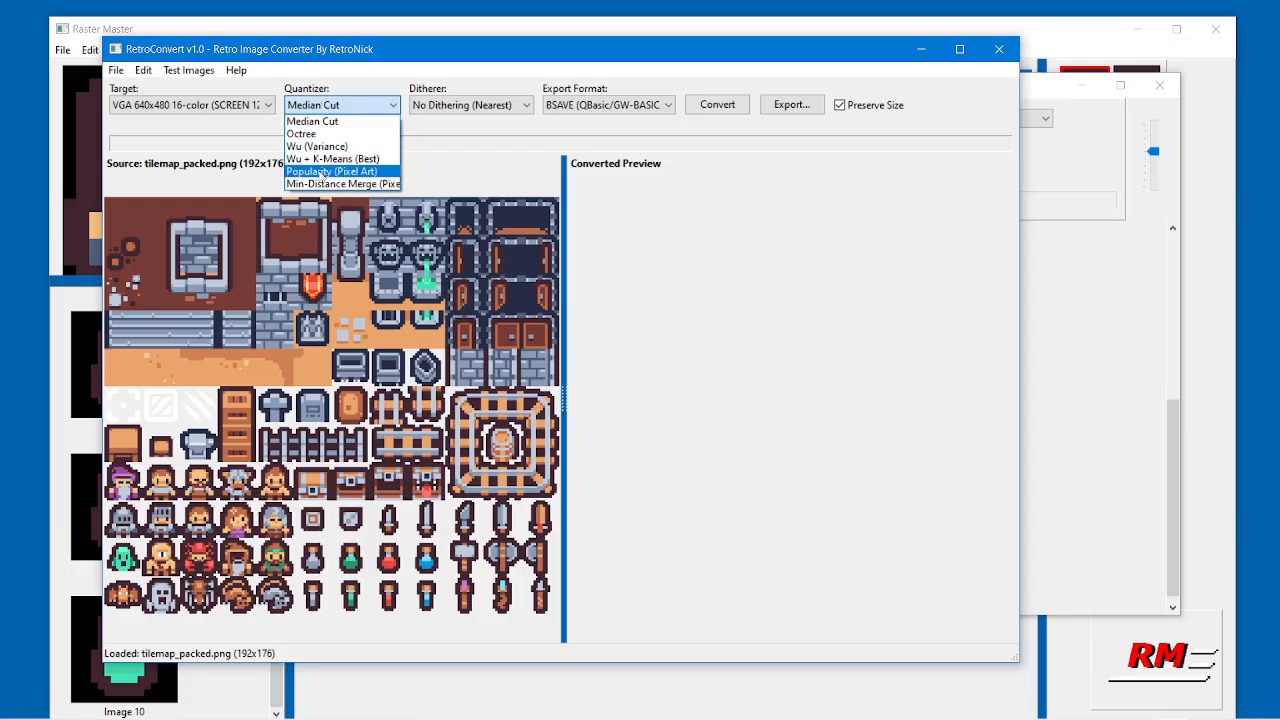
{"action": "left_click", "coordinate": [320, 172]}
{"action": "left_click", "coordinate": [714, 107]}
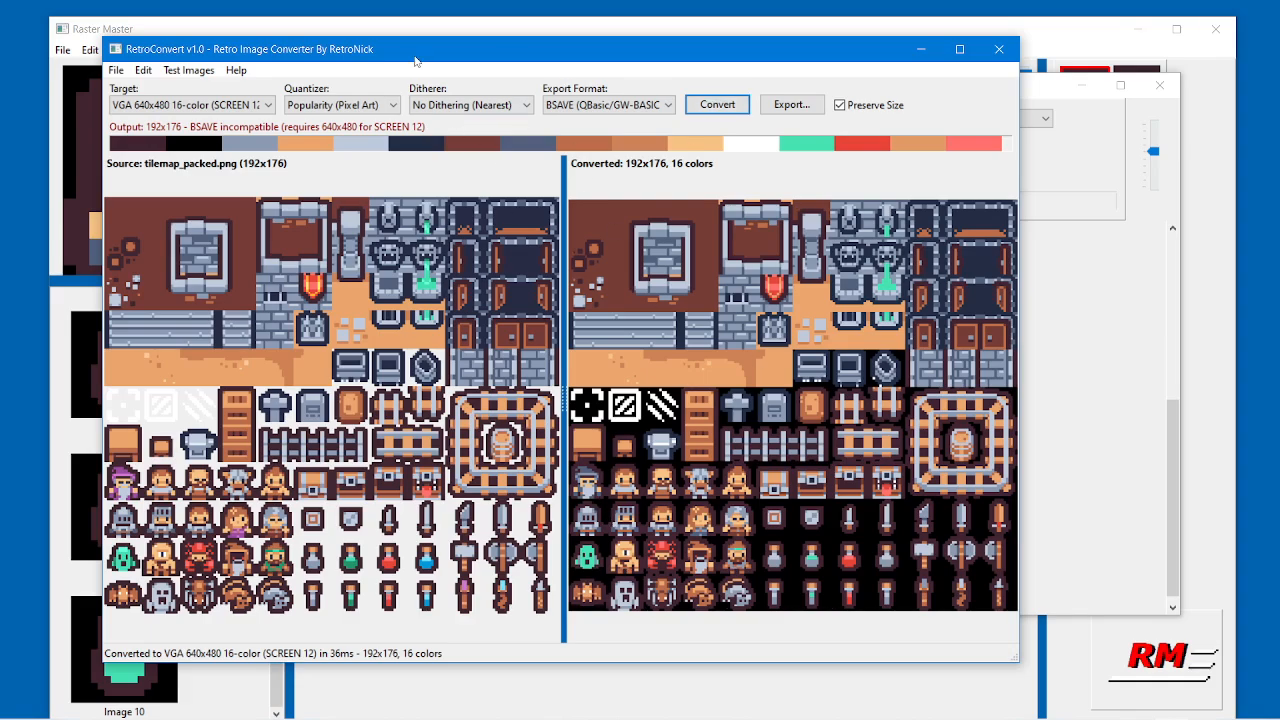
{"action": "mouse_move", "coordinate": [416, 58]}
{"action": "left_mouse_down"}
{"action": "mouse_move", "coordinate": [566, 68]}
{"action": "mouse_move", "coordinate": [730, 224]}
{"action": "mouse_move", "coordinate": [816, 67]}
{"action": "mouse_move", "coordinate": [648, 50]}
{"action": "mouse_move", "coordinate": [389, 75]}
{"action": "mouse_move", "coordinate": [404, 77]}
{"action": "left_mouse_up"}
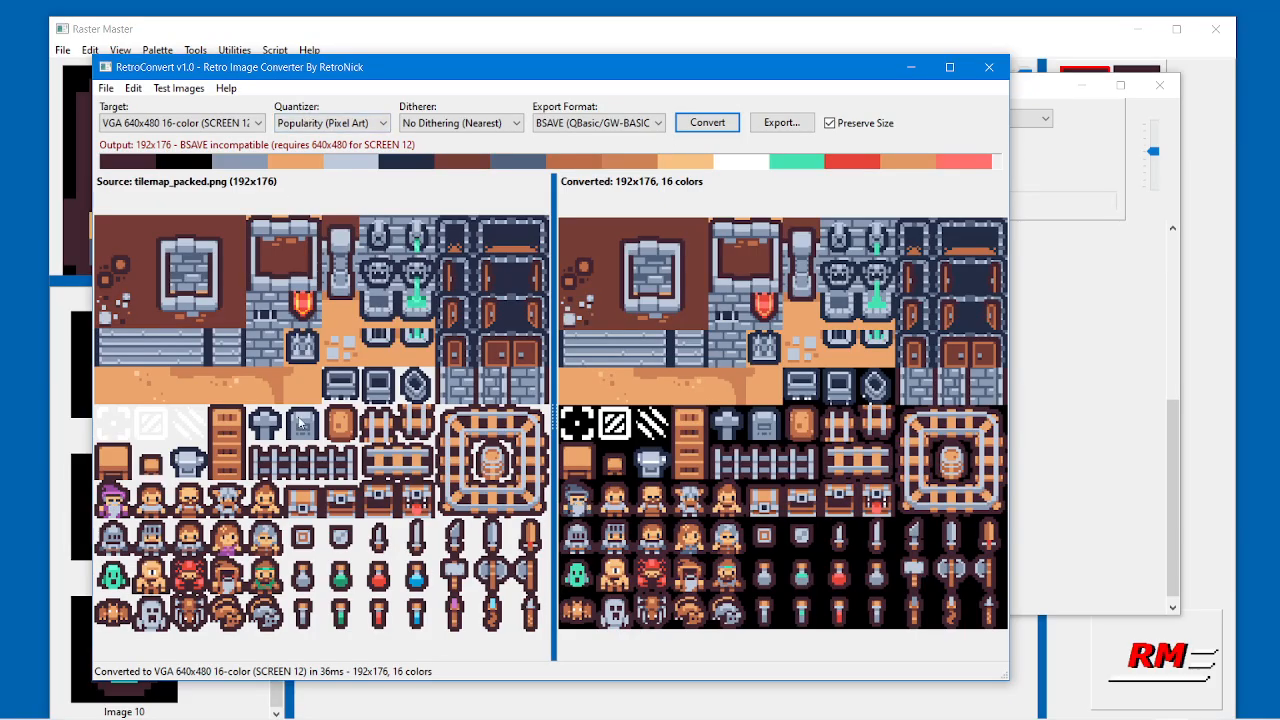
Convert the tilemap with the Median Cut quantizer and again with Octree to compare their colors with the source.
{"action": "left_click", "coordinate": [322, 124]}
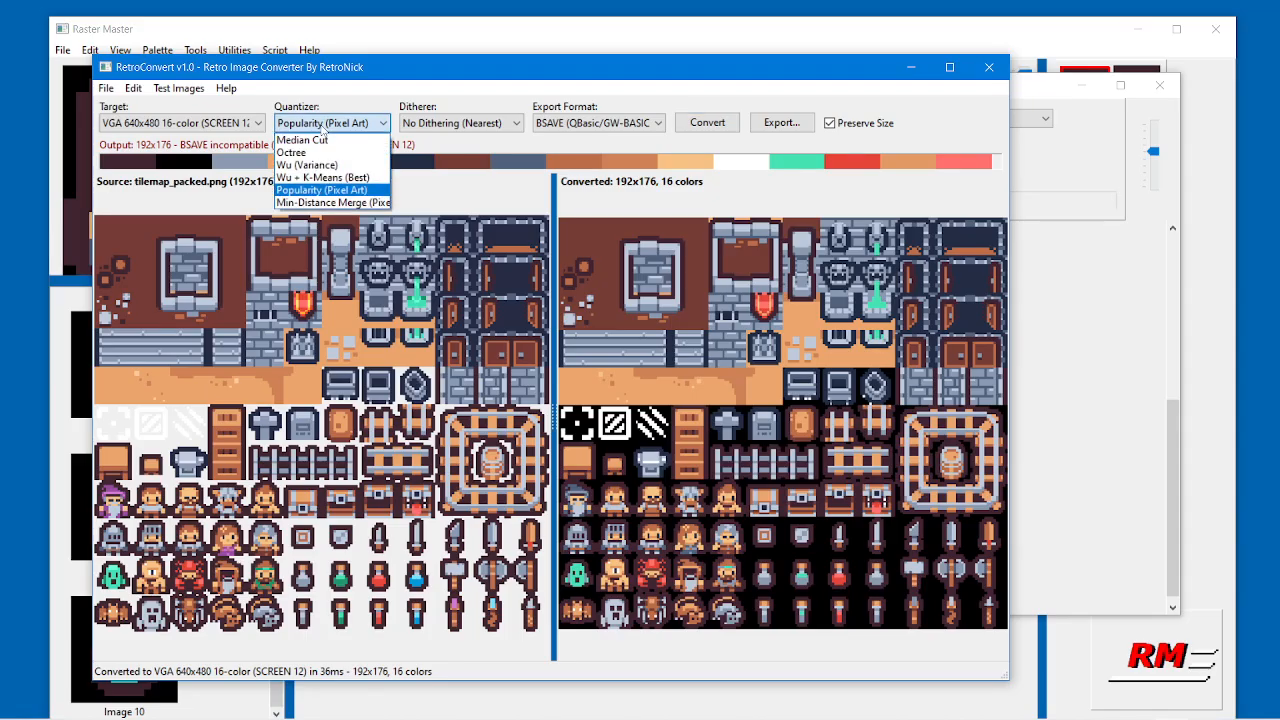
{"action": "left_click", "coordinate": [325, 140]}
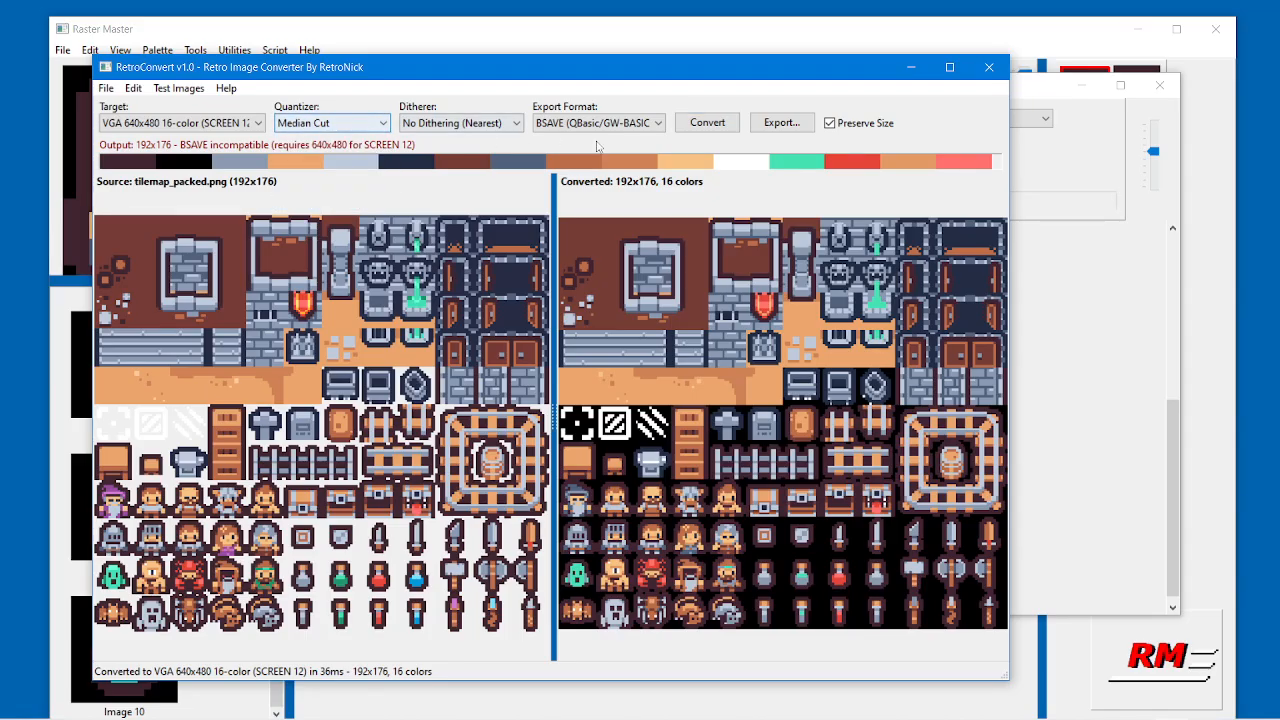
{"action": "left_click", "coordinate": [707, 122]}
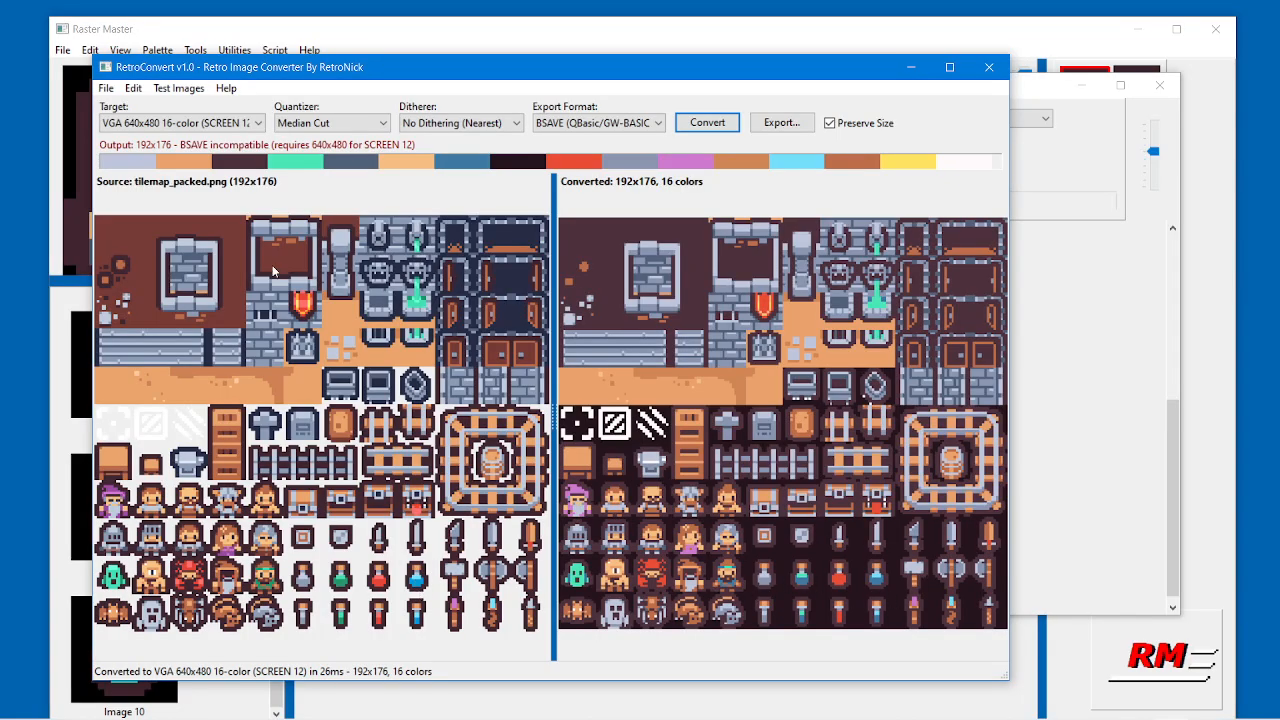
{"action": "left_click", "coordinate": [318, 121]}
{"action": "left_click", "coordinate": [308, 152]}
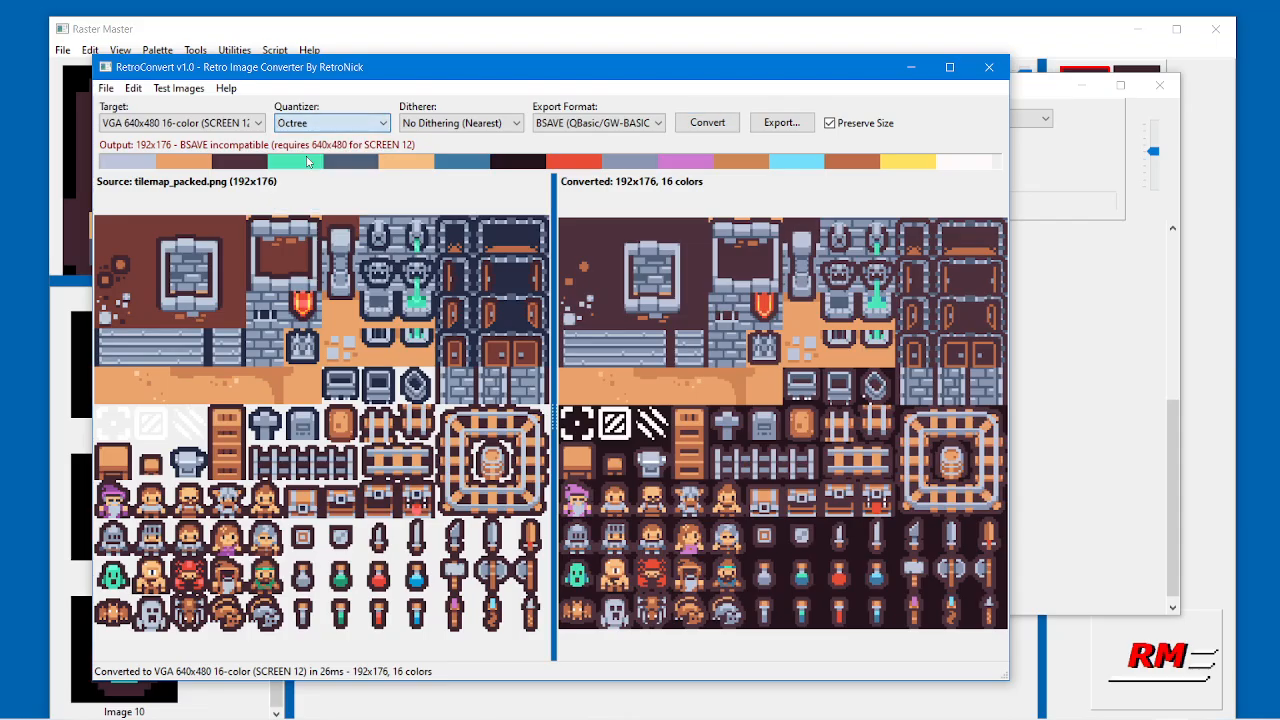
{"action": "left_click", "coordinate": [714, 122]}
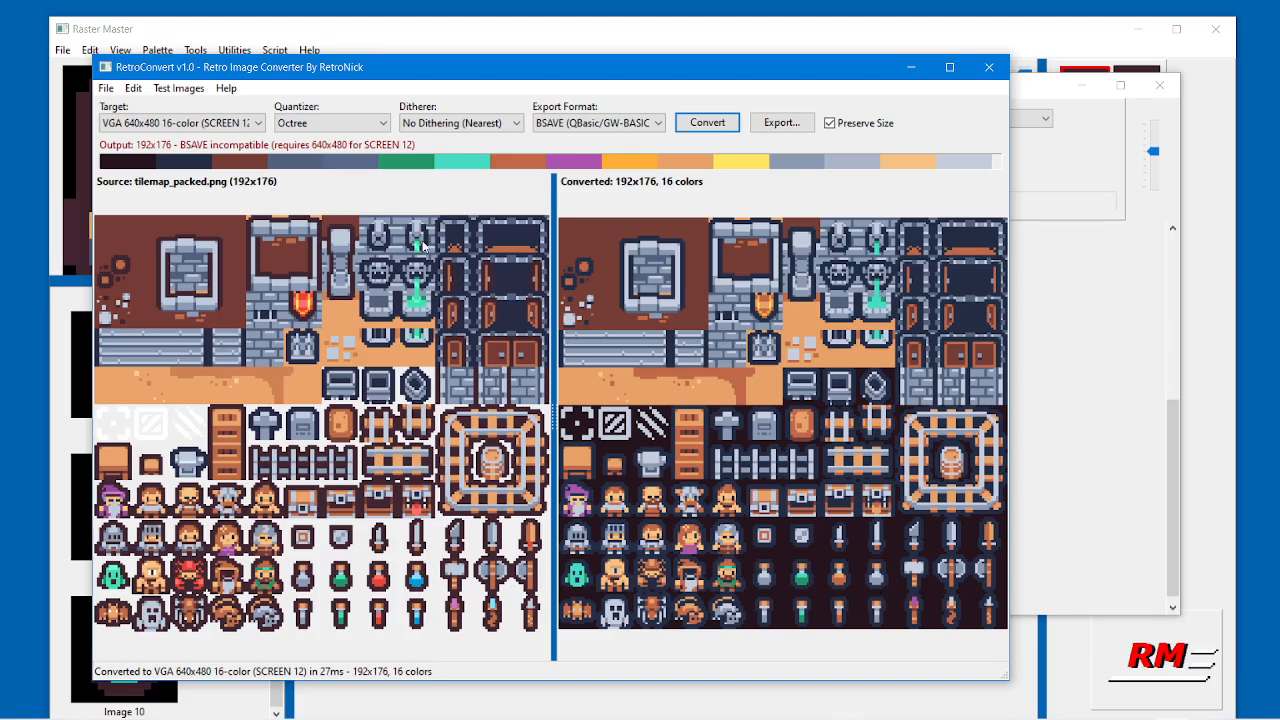
Convert the tilemap with the Wu (Variance) quantizer and again with Wu + K-Means (Best) to compare the results.
{"action": "left_click", "coordinate": [336, 124]}
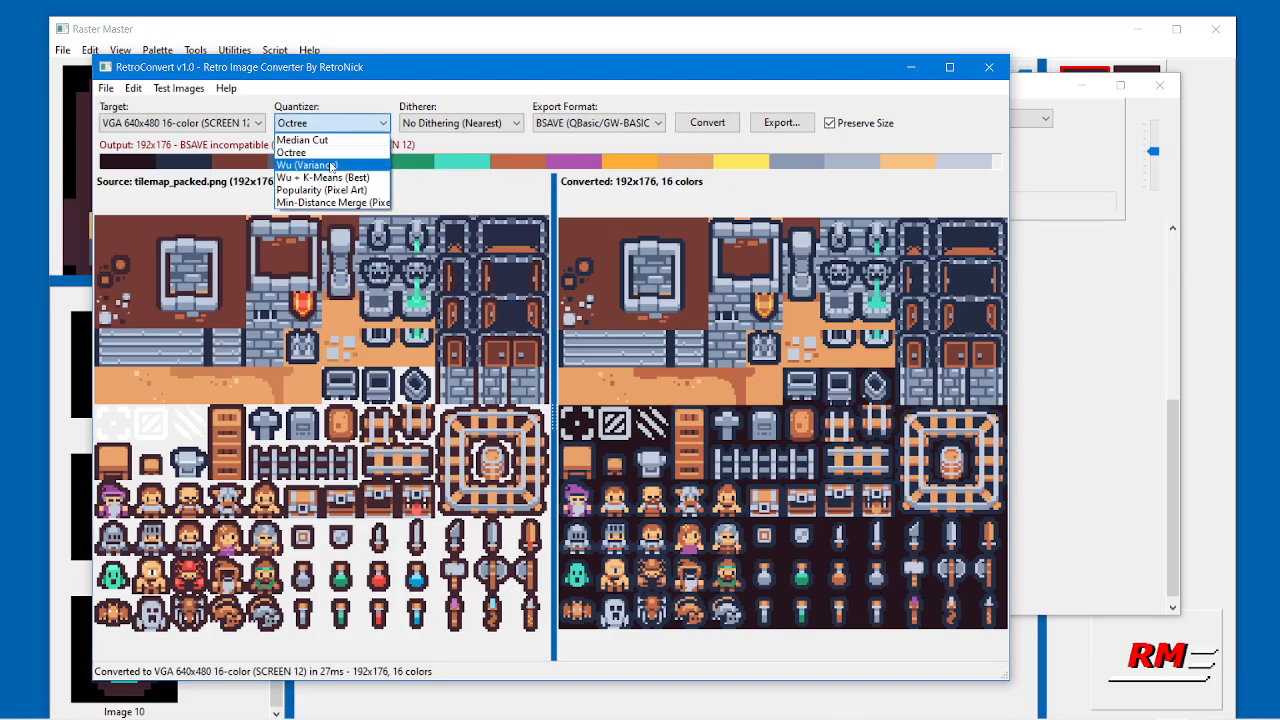
{"action": "left_click", "coordinate": [333, 166]}
{"action": "left_click", "coordinate": [714, 128]}
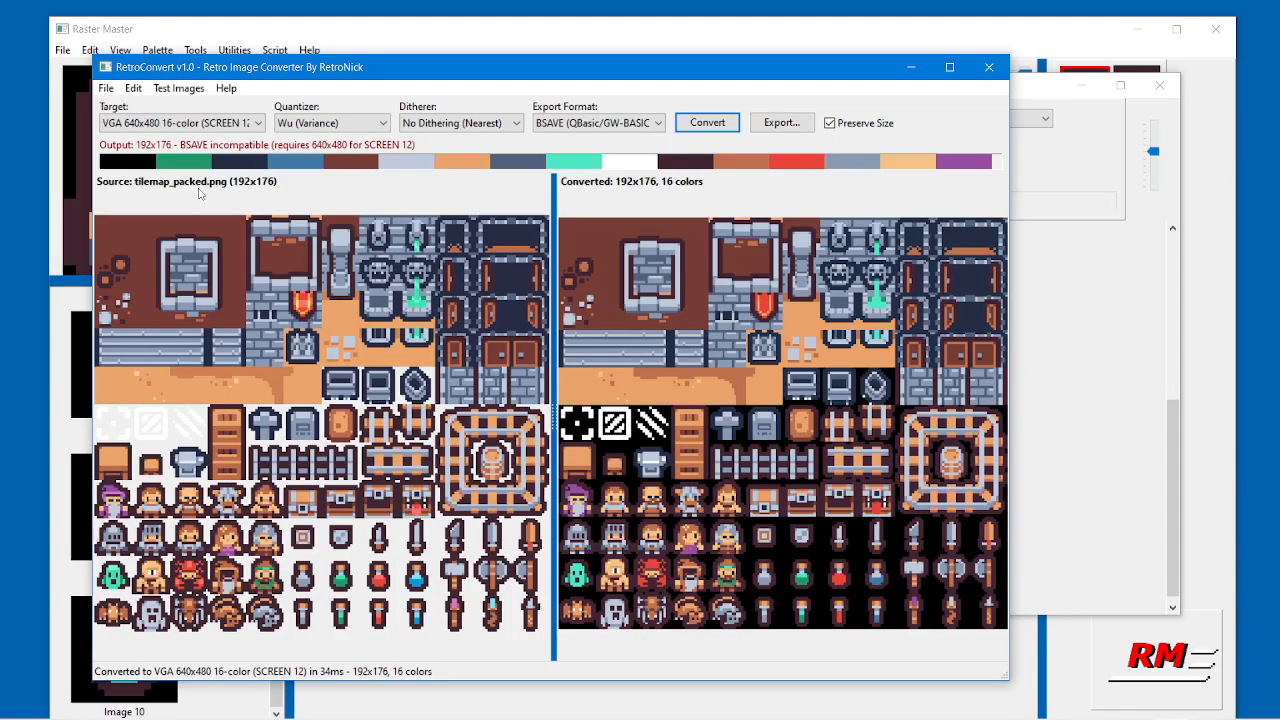
{"action": "left_click", "coordinate": [315, 123]}
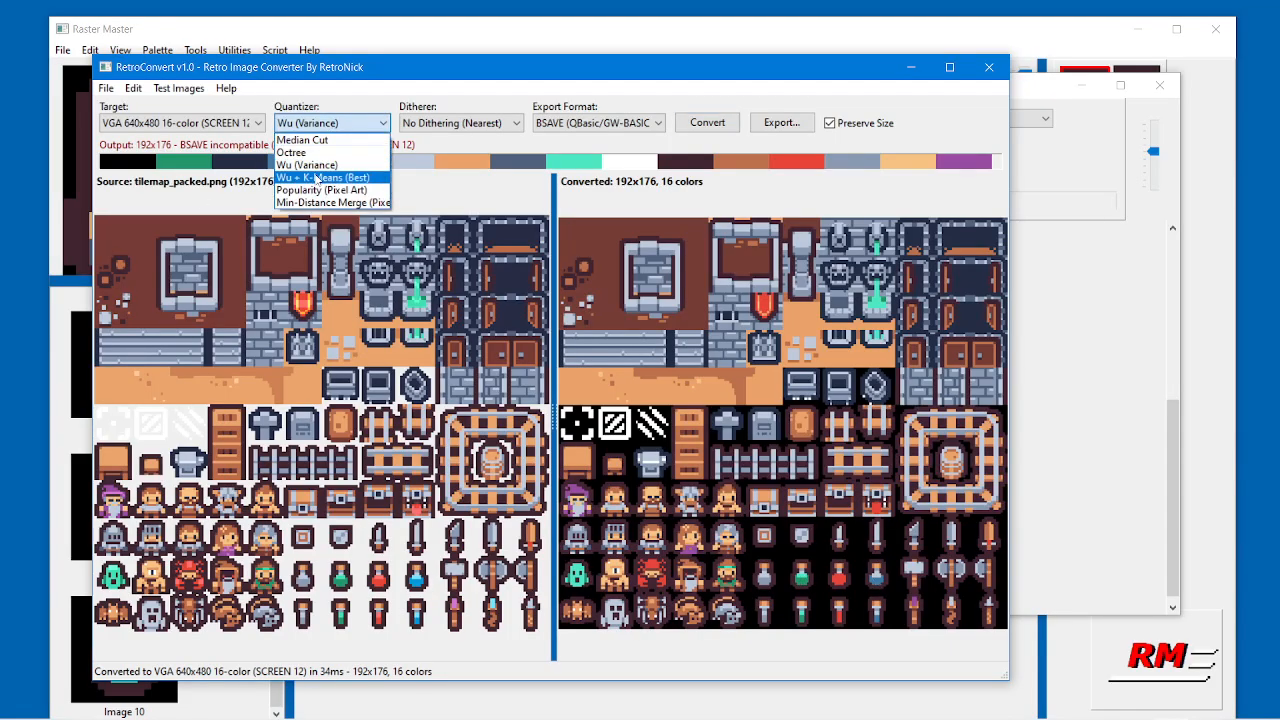
{"action": "left_click", "coordinate": [316, 178]}
{"action": "left_click", "coordinate": [708, 124]}
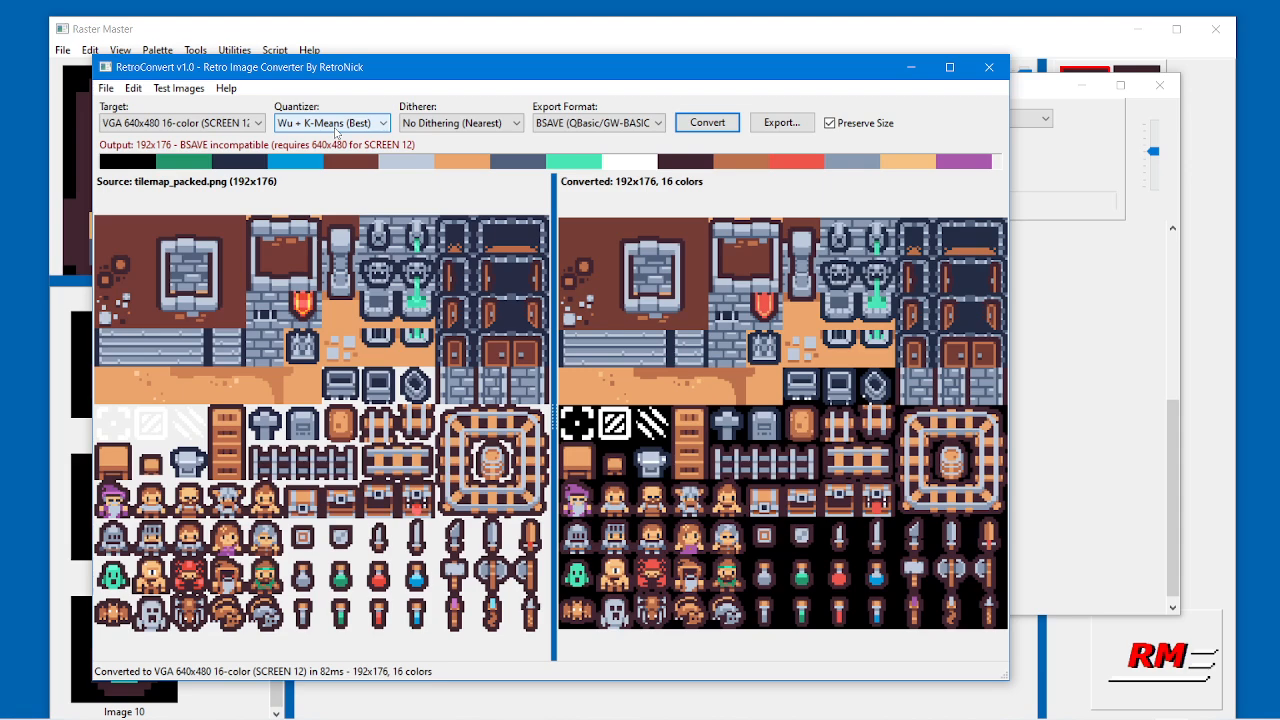
Try converting the tilemap with the Min-Distance Merge quantizer.
{"action": "left_click", "coordinate": [335, 130]}
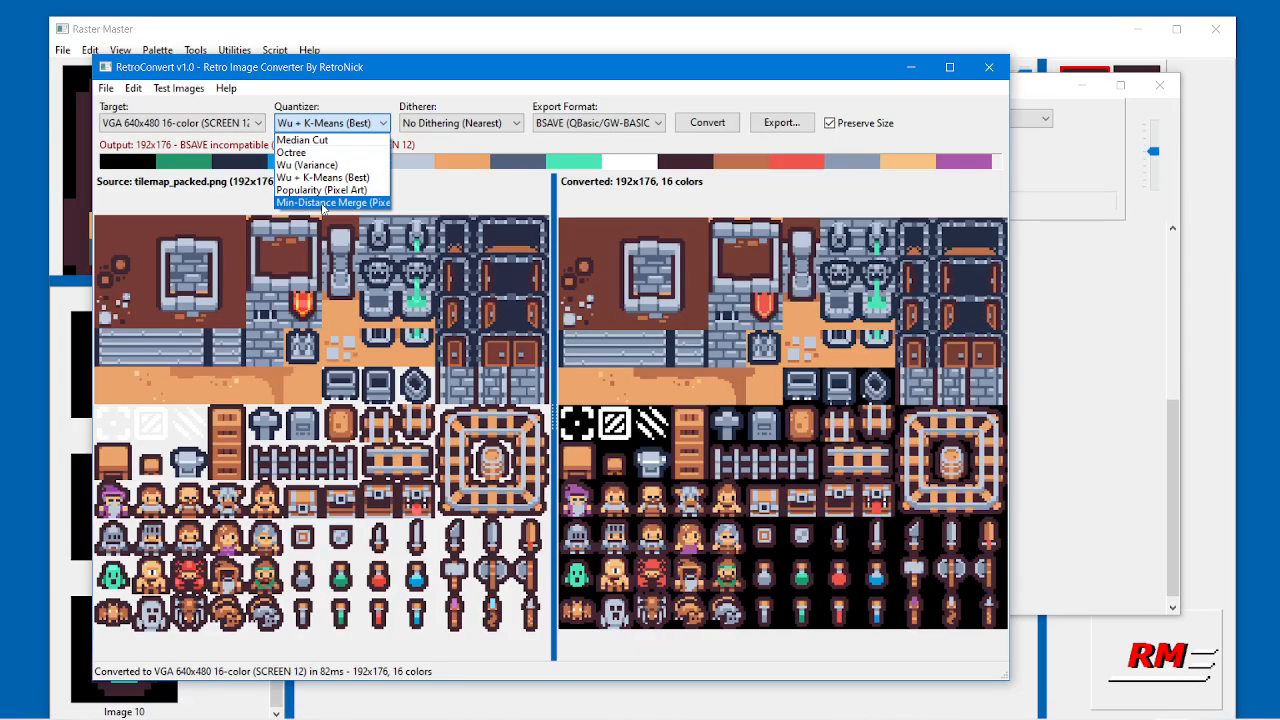
{"action": "left_click", "coordinate": [323, 203]}
{"action": "left_click", "coordinate": [704, 126]}
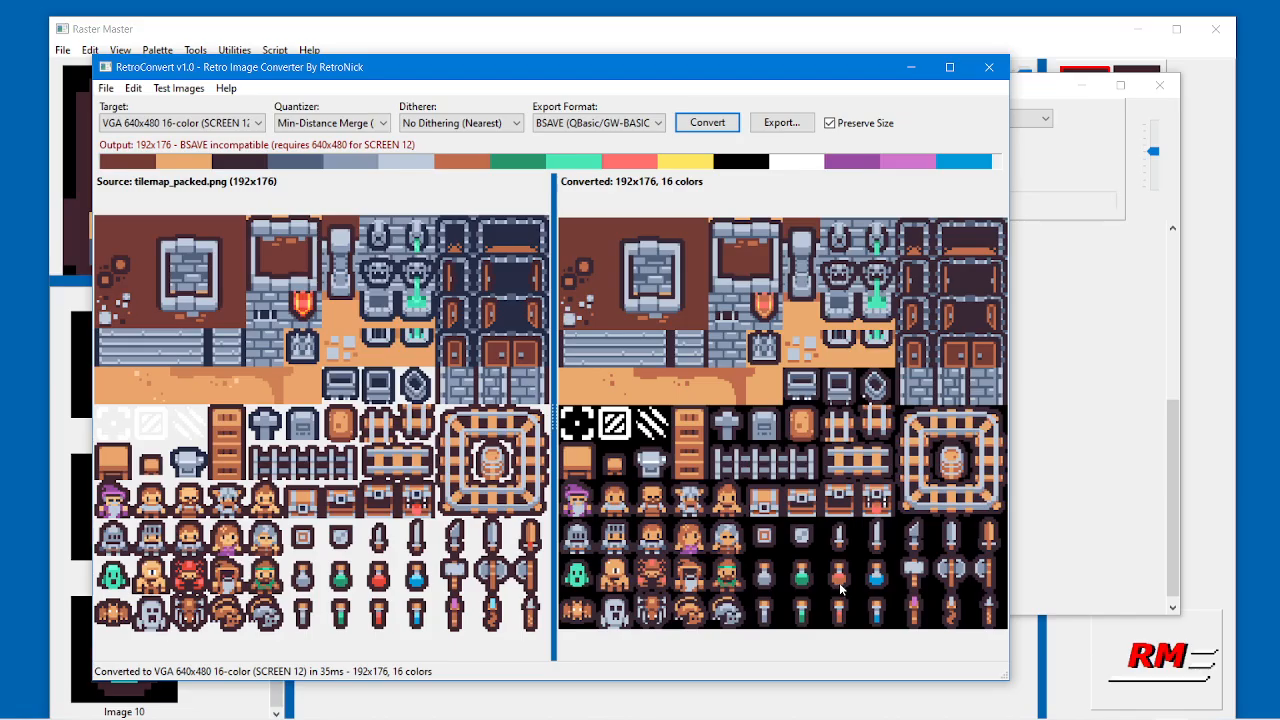
Set the quantizer back to Wu + K-Means (Best) and reconvert the tilemap.
{"action": "left_click", "coordinate": [345, 123]}
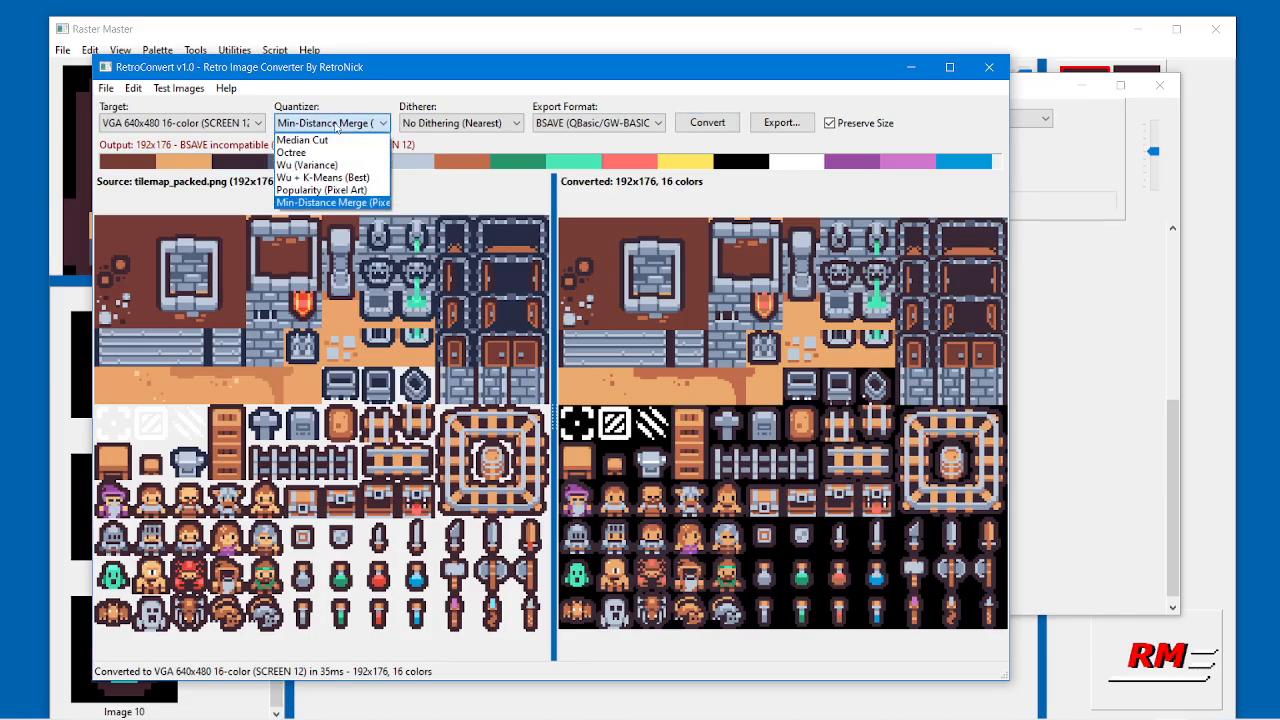
{"action": "left_click", "coordinate": [334, 178]}
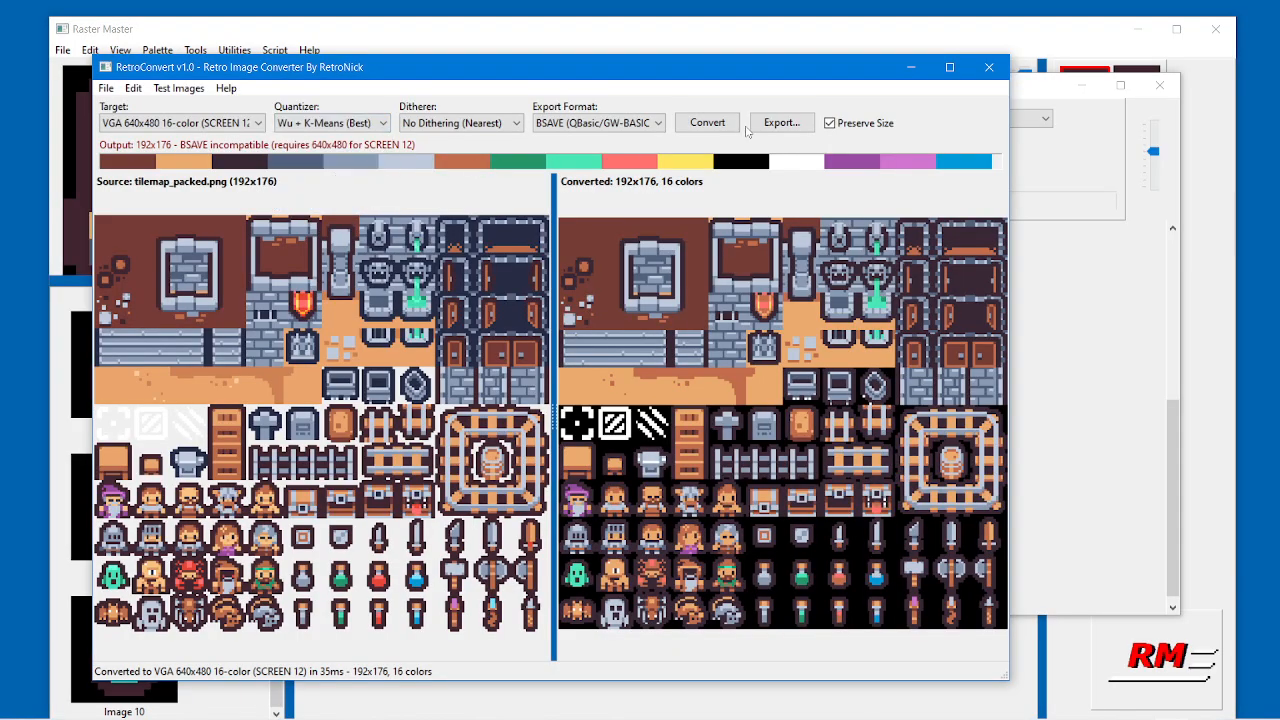
{"action": "left_click", "coordinate": [708, 122]}
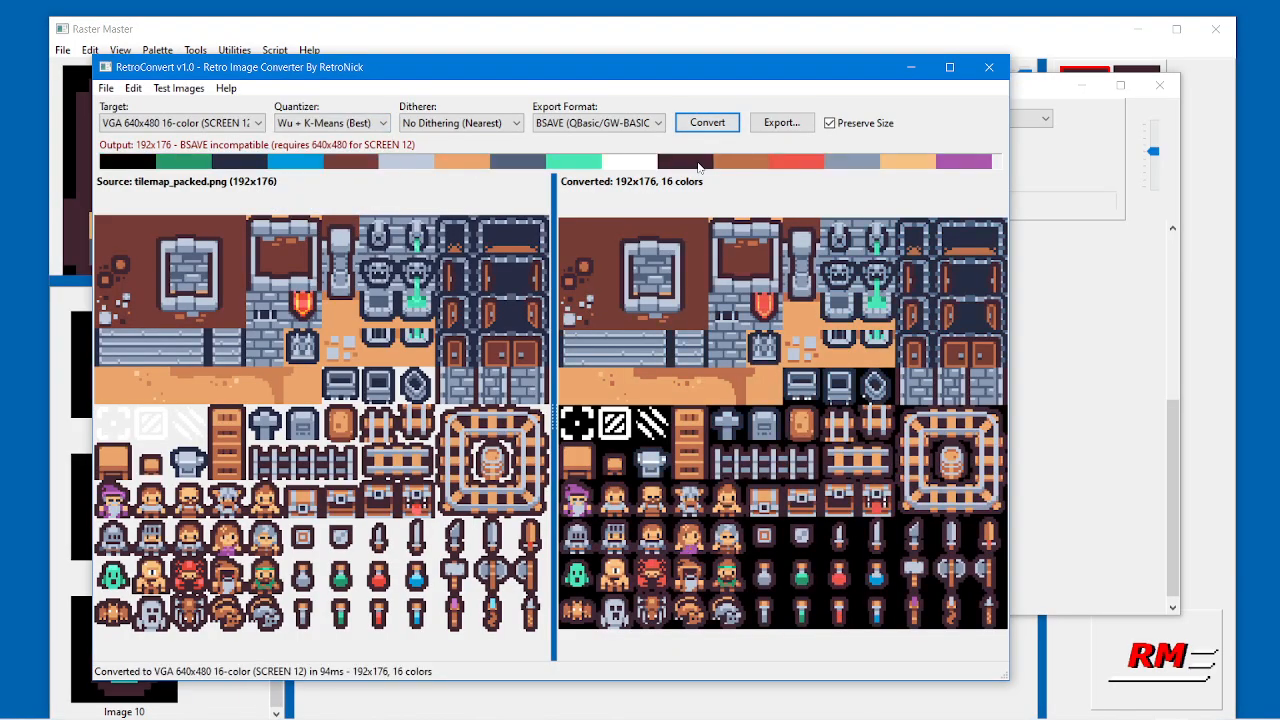
{"action": "left_click", "coordinate": [104, 90]}
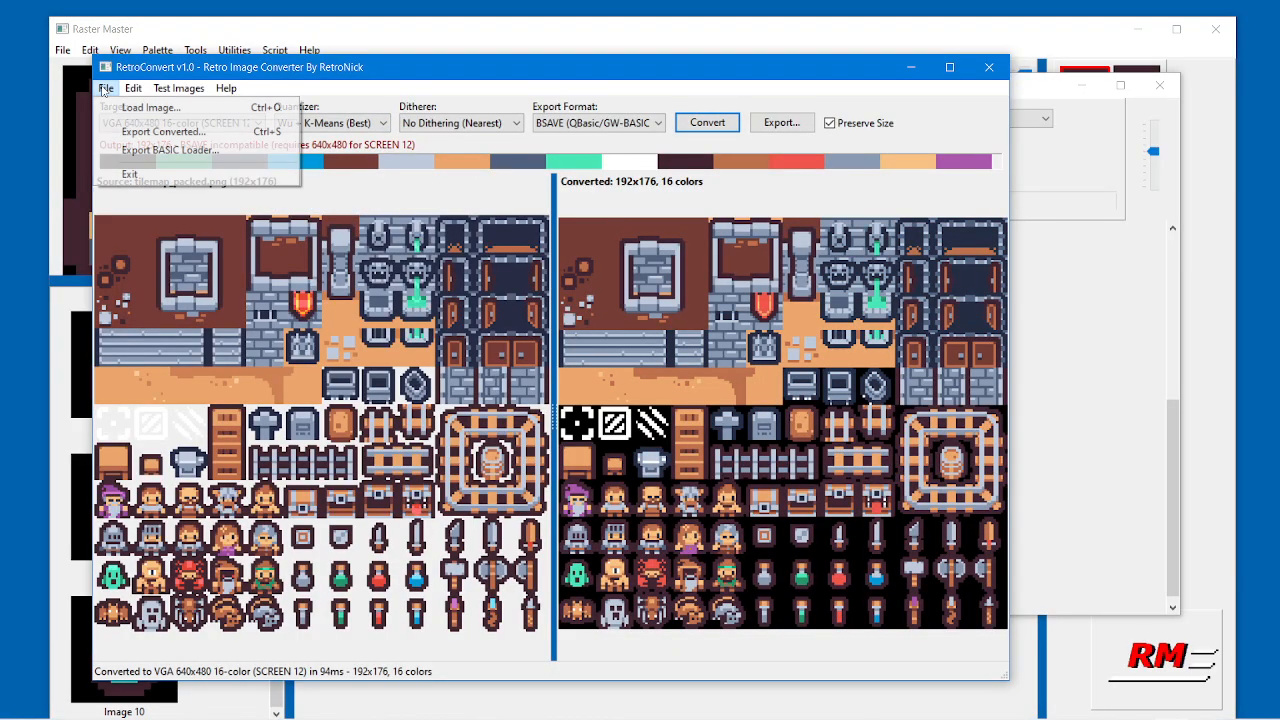
{"action": "left_click", "coordinate": [150, 136]}
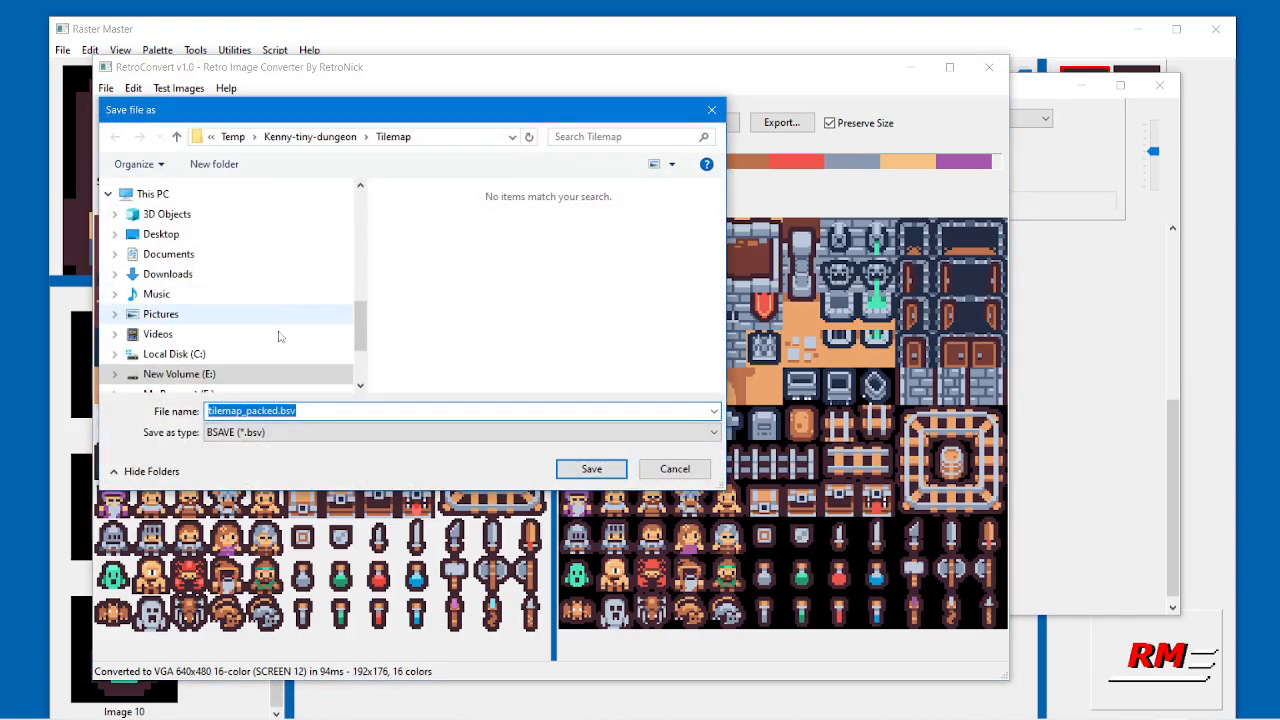
{"action": "left_click", "coordinate": [255, 435]}
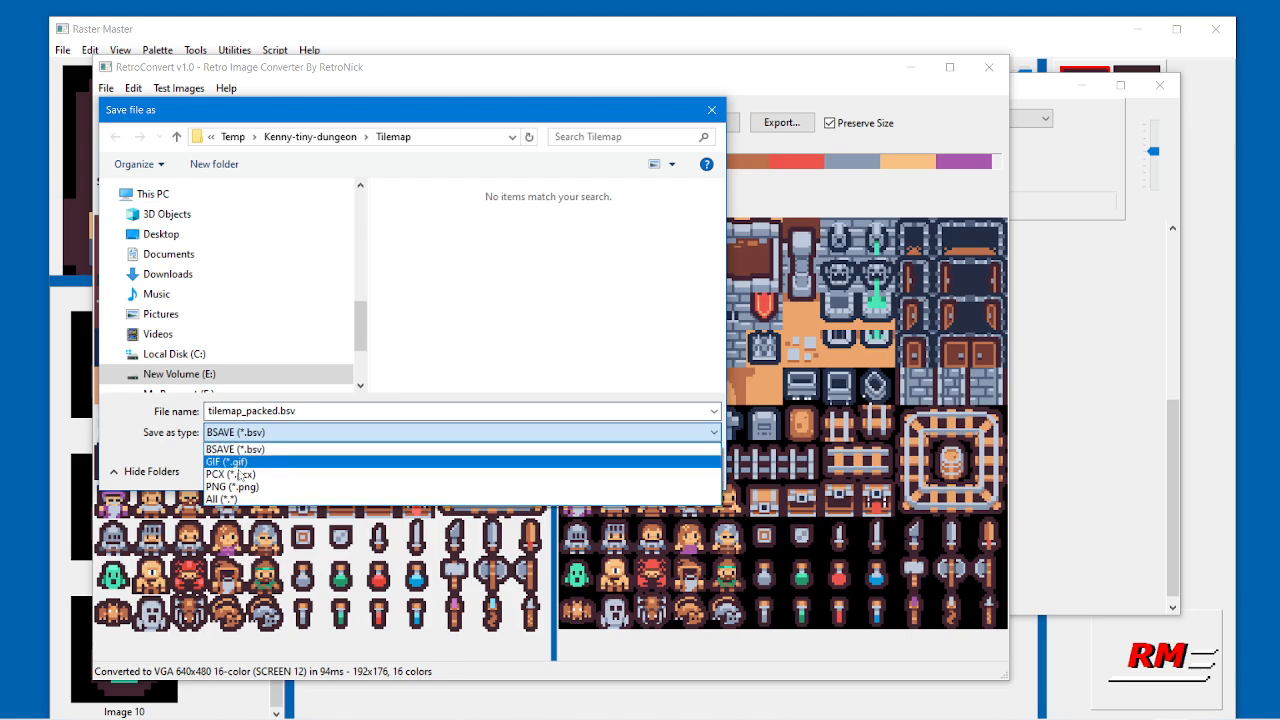
{"action": "left_click", "coordinate": [127, 418]}
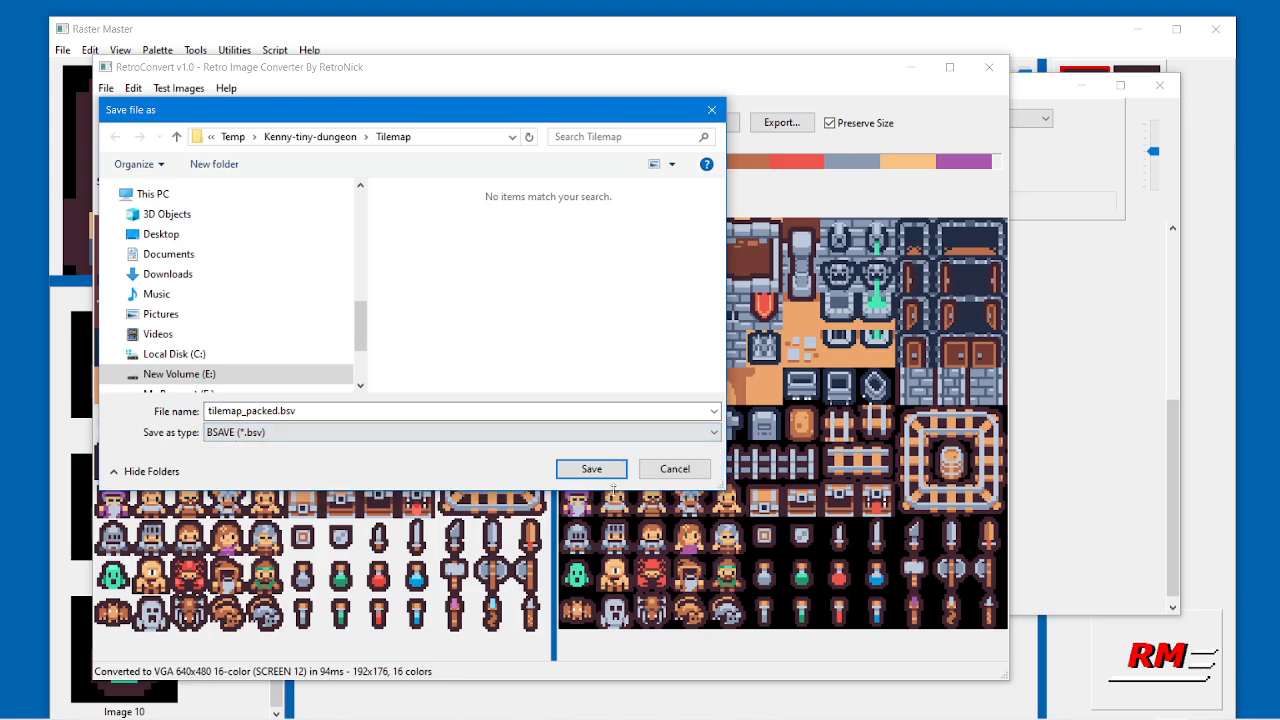
{"action": "left_click", "coordinate": [674, 470]}
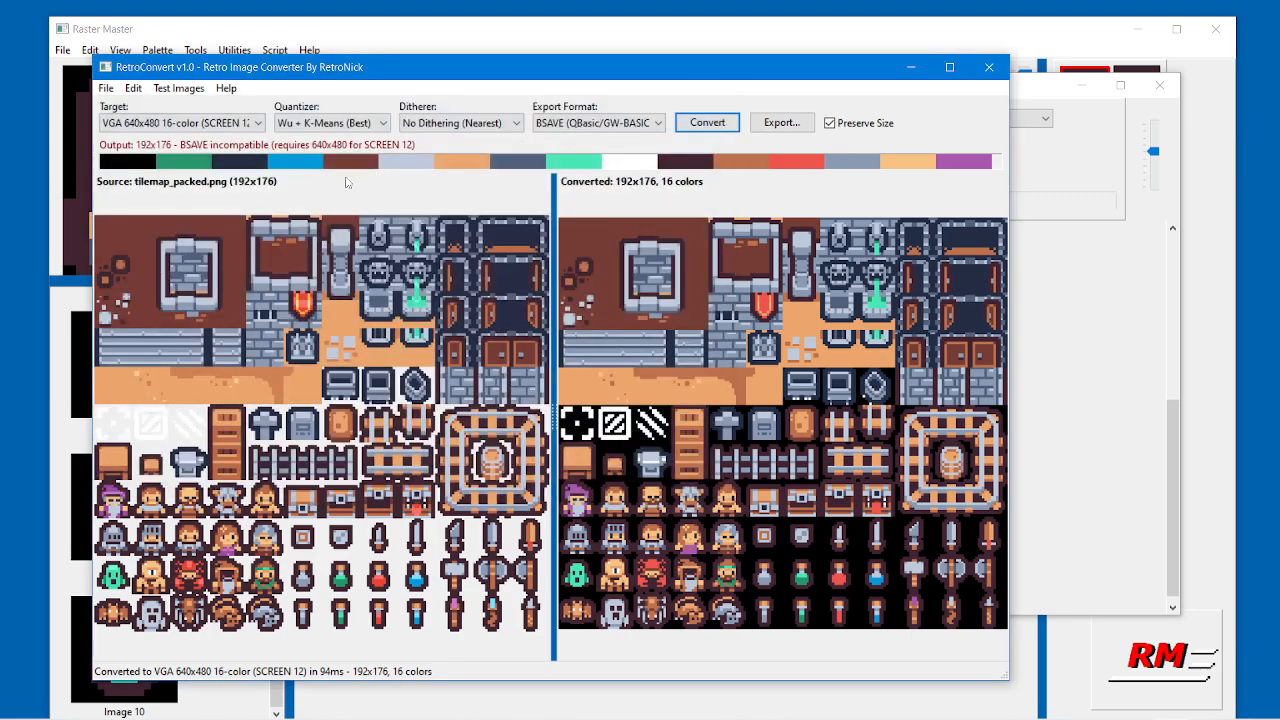
Copy the converted preview to the clipboard and import it from there into Raster Master's Sprite Sheet Import window.
{"action": "left_click", "coordinate": [132, 89]}
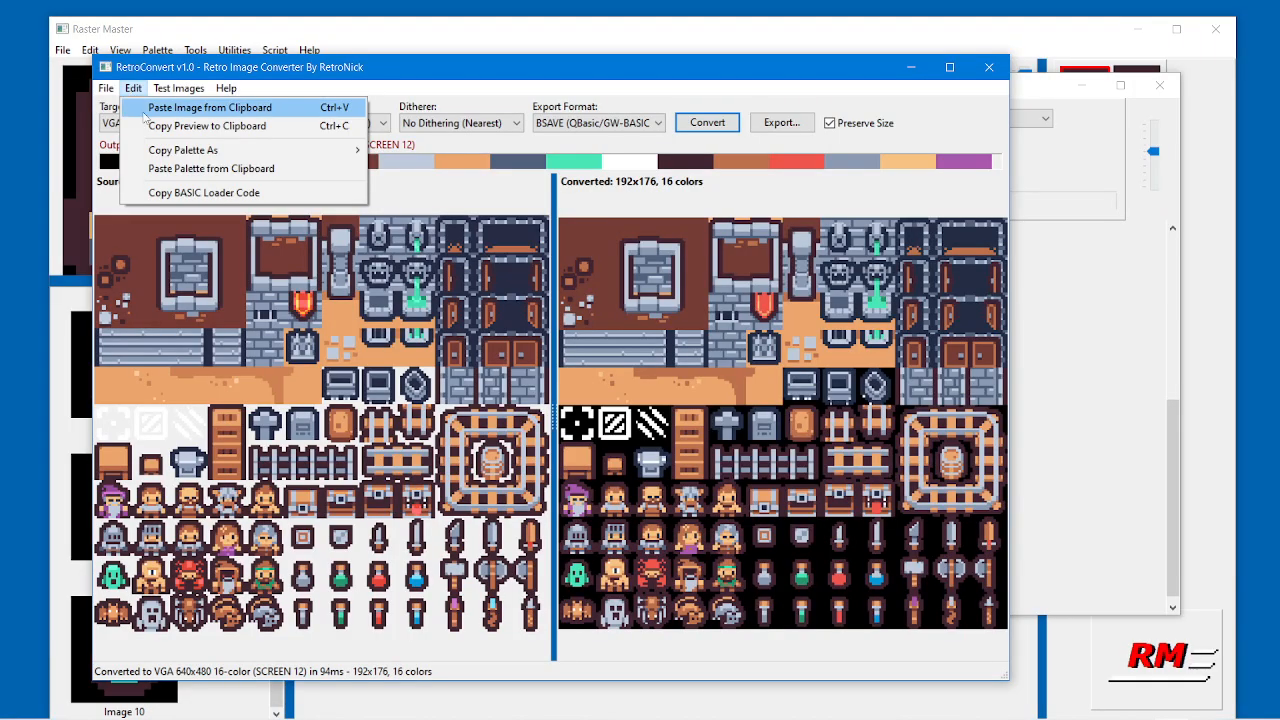
{"action": "left_click", "coordinate": [146, 126]}
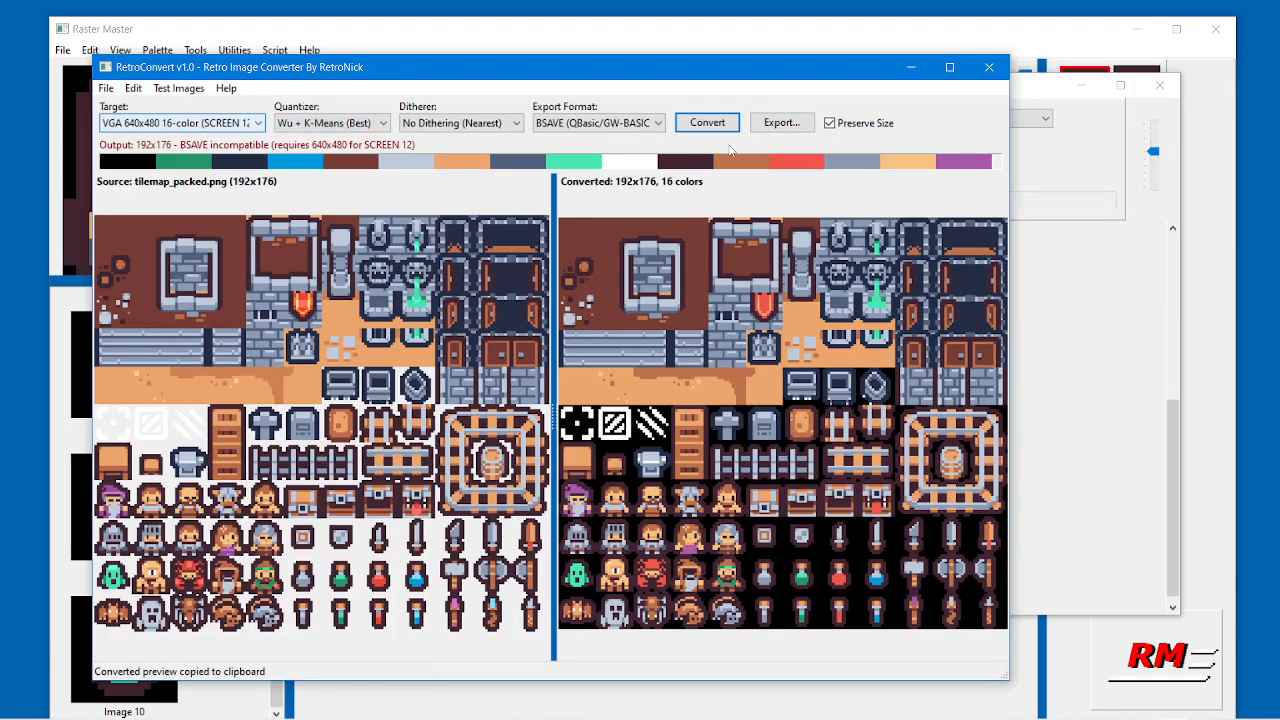
{"action": "left_click", "coordinate": [910, 67]}
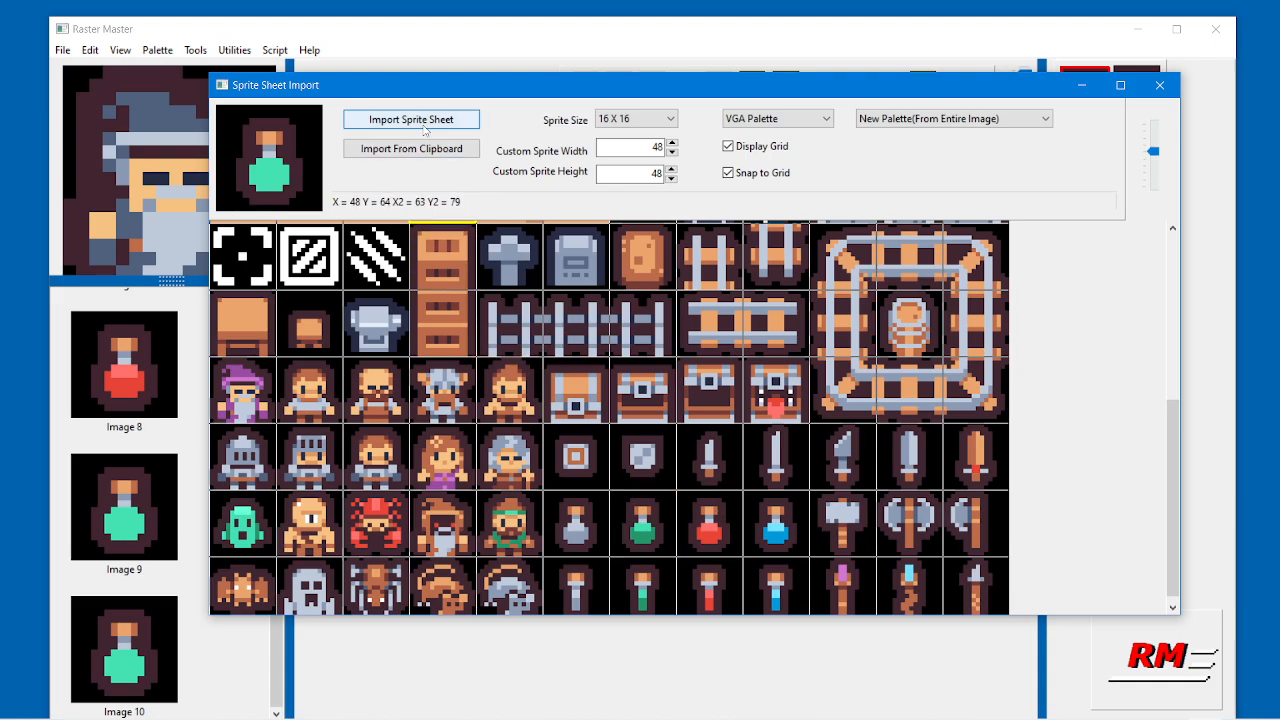
{"action": "left_click", "coordinate": [425, 129]}
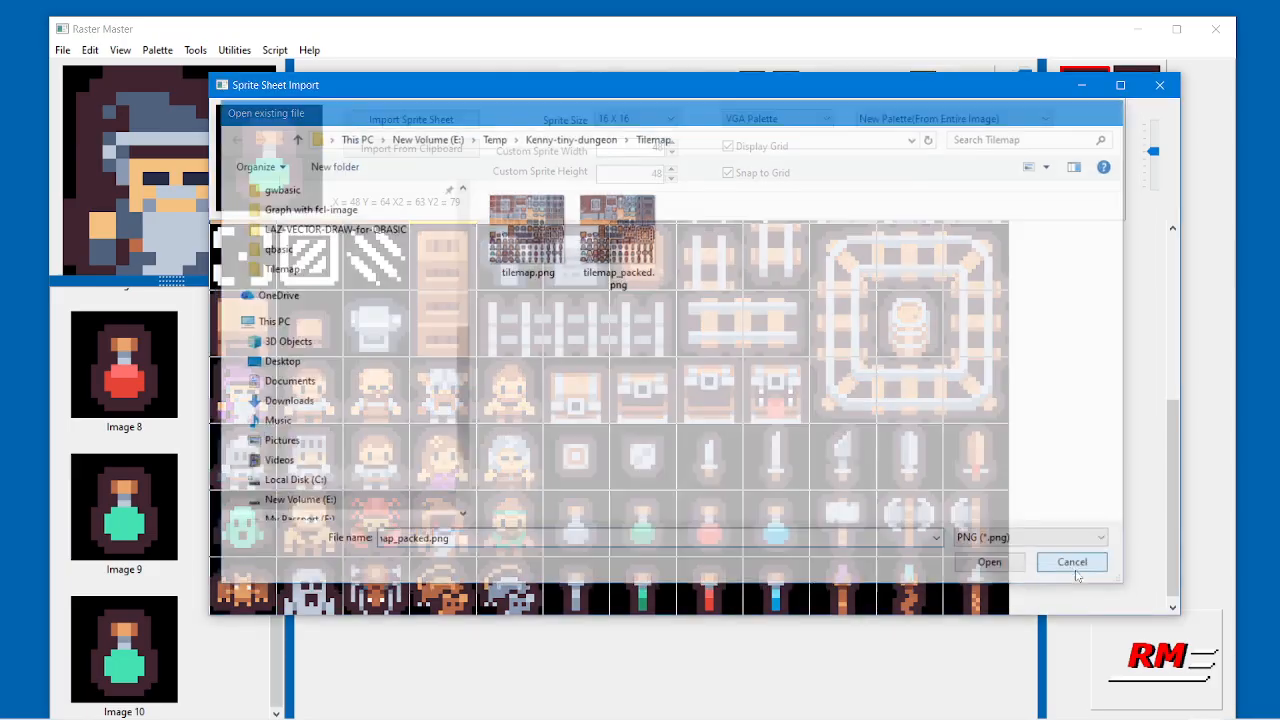
{"action": "left_click", "coordinate": [994, 565]}
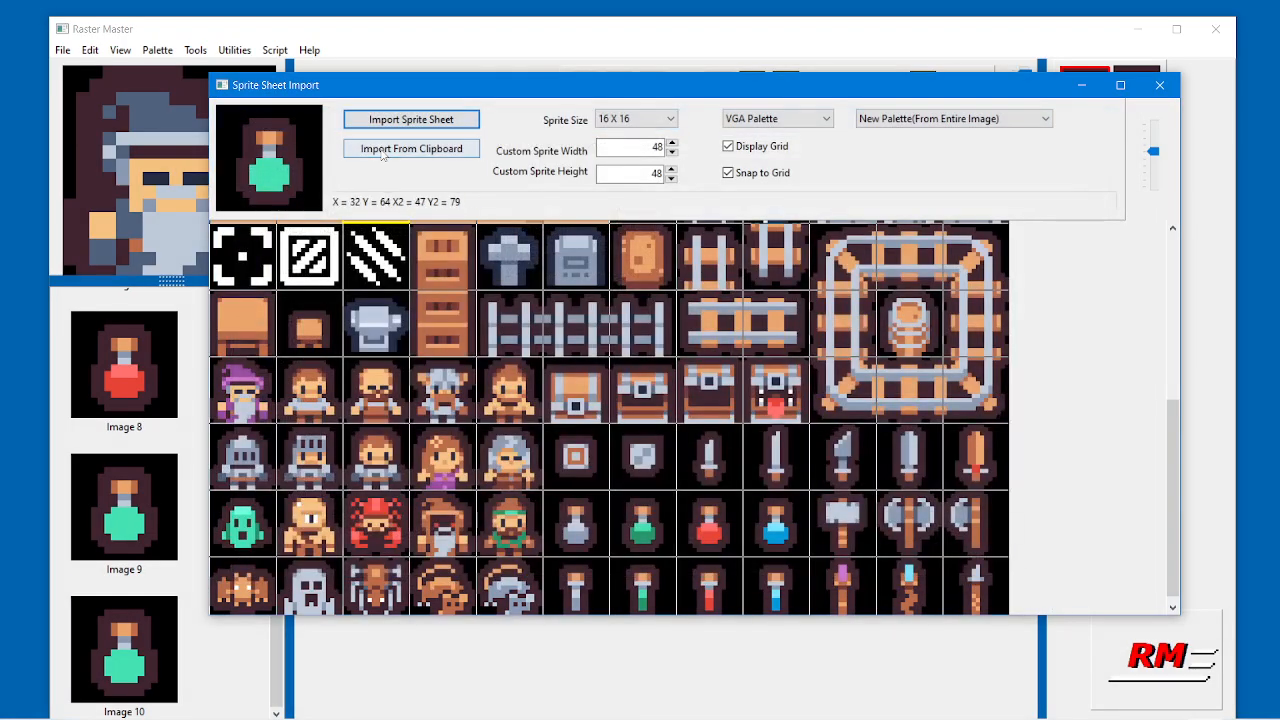
{"action": "left_click", "coordinate": [383, 153]}
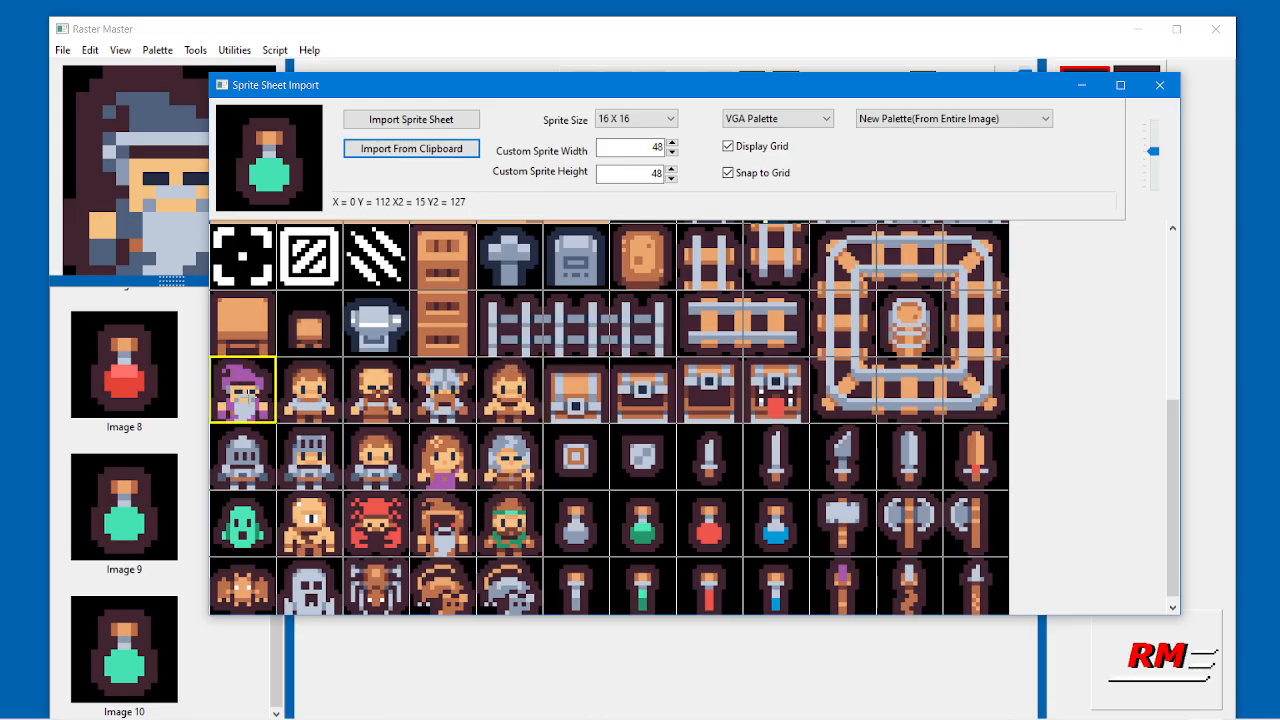
Import the purple wizard and the grey, green, red and blue round potion sprites, and minimize the importer.
{"action": "left_click", "coordinate": [242, 395]}
{"action": "left_click", "coordinate": [590, 524]}
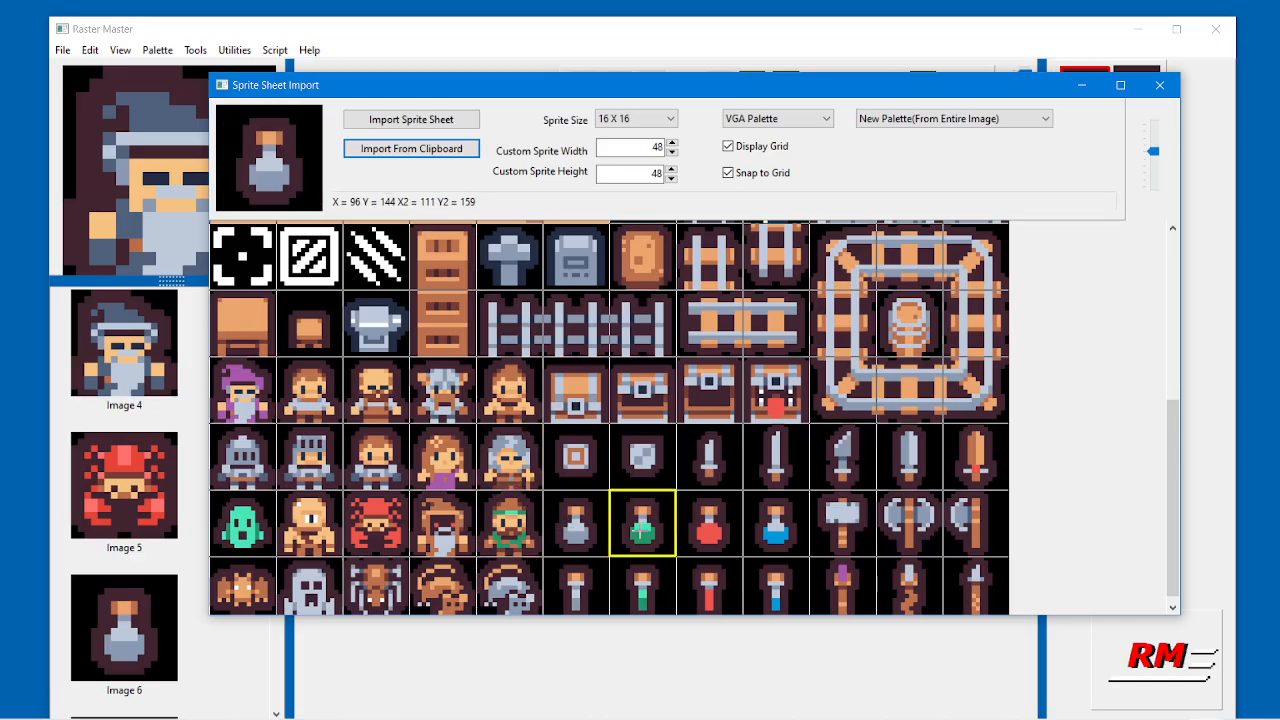
{"action": "left_click", "coordinate": [638, 528]}
{"action": "left_click", "coordinate": [711, 526]}
{"action": "left_click", "coordinate": [750, 510]}
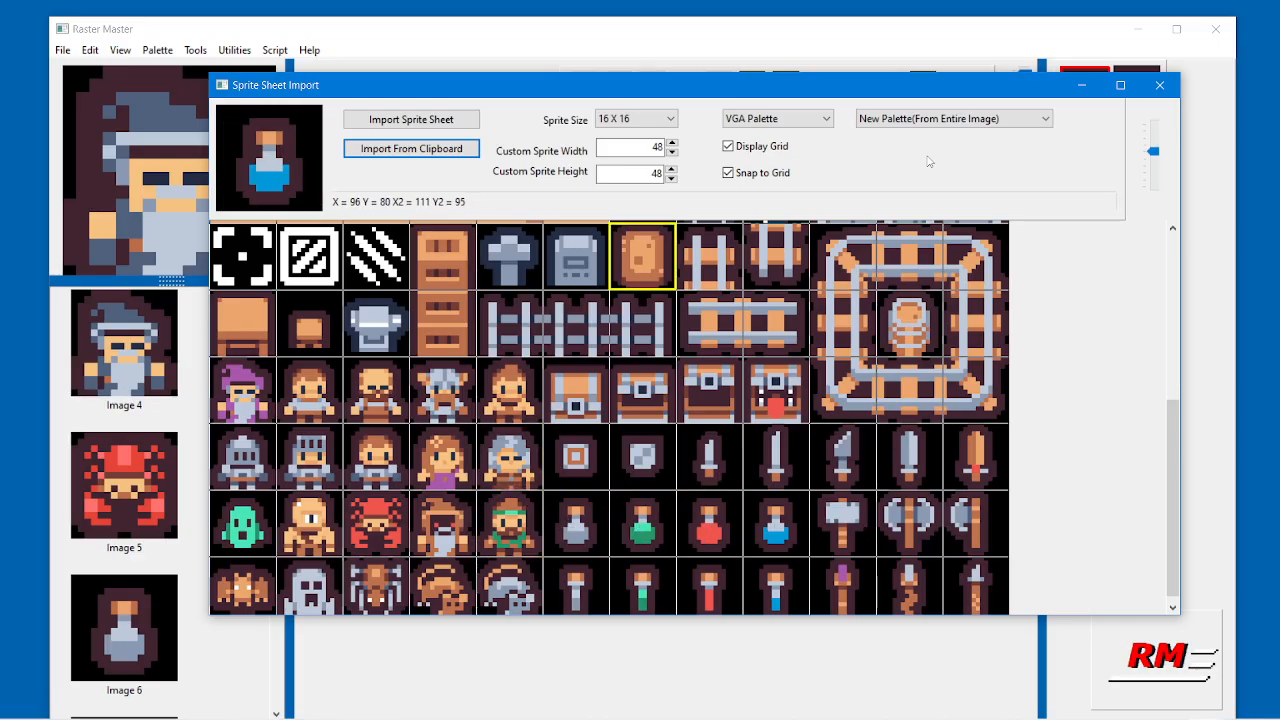
{"action": "left_click", "coordinate": [1085, 92]}
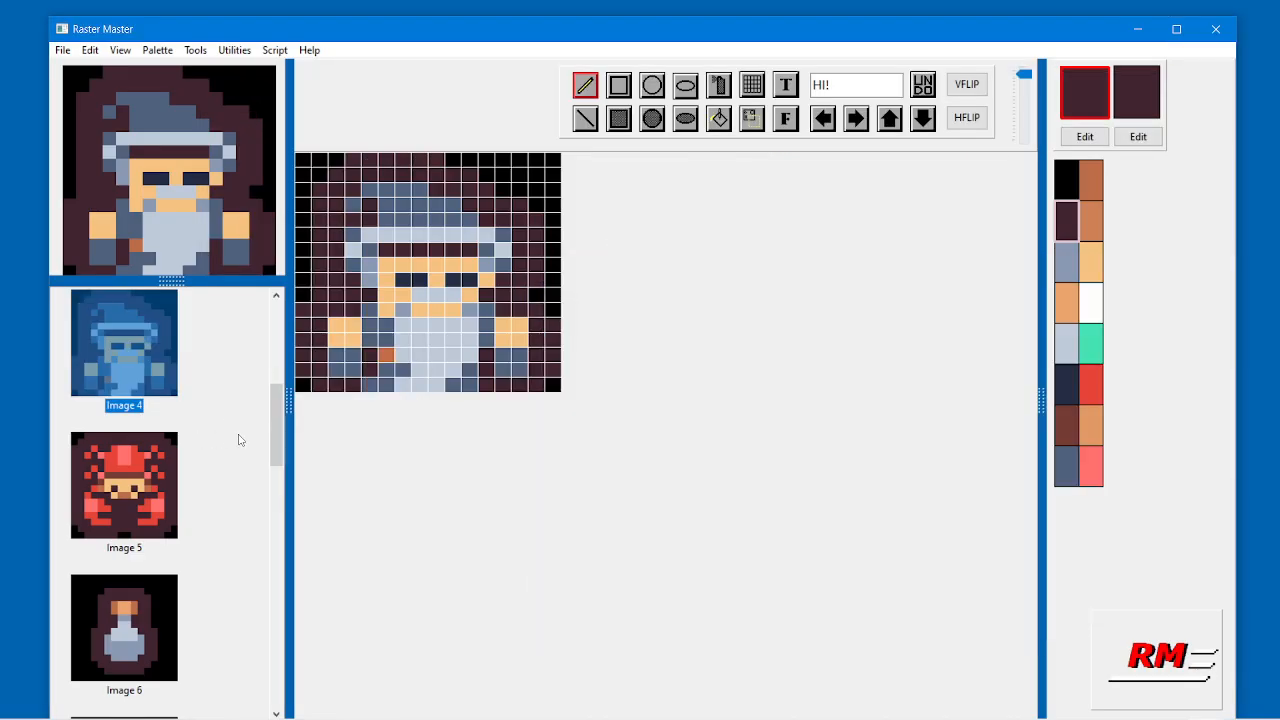
Open the newly imported blue and red potion sprites in the editor to inspect their pixels and palette.
{"action": "left_click_drag", "start_coordinate": [280, 422], "coordinate": [286, 663]}
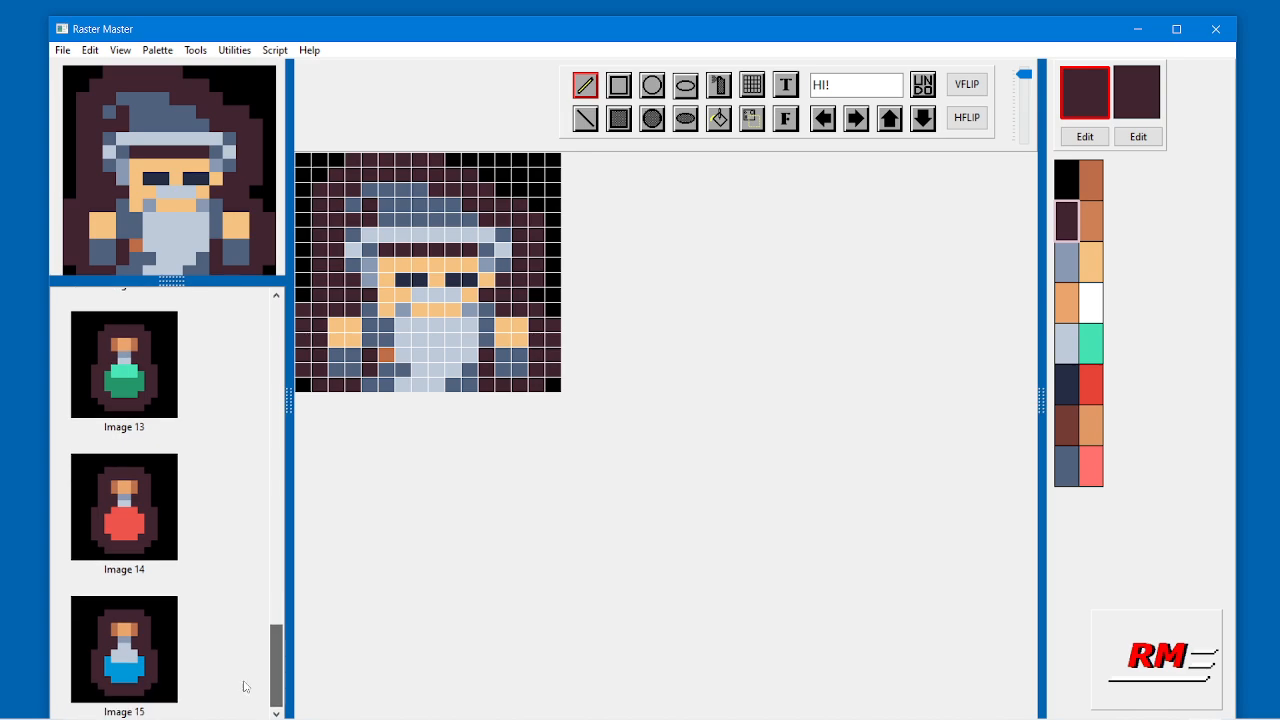
{"action": "left_click", "coordinate": [133, 670]}
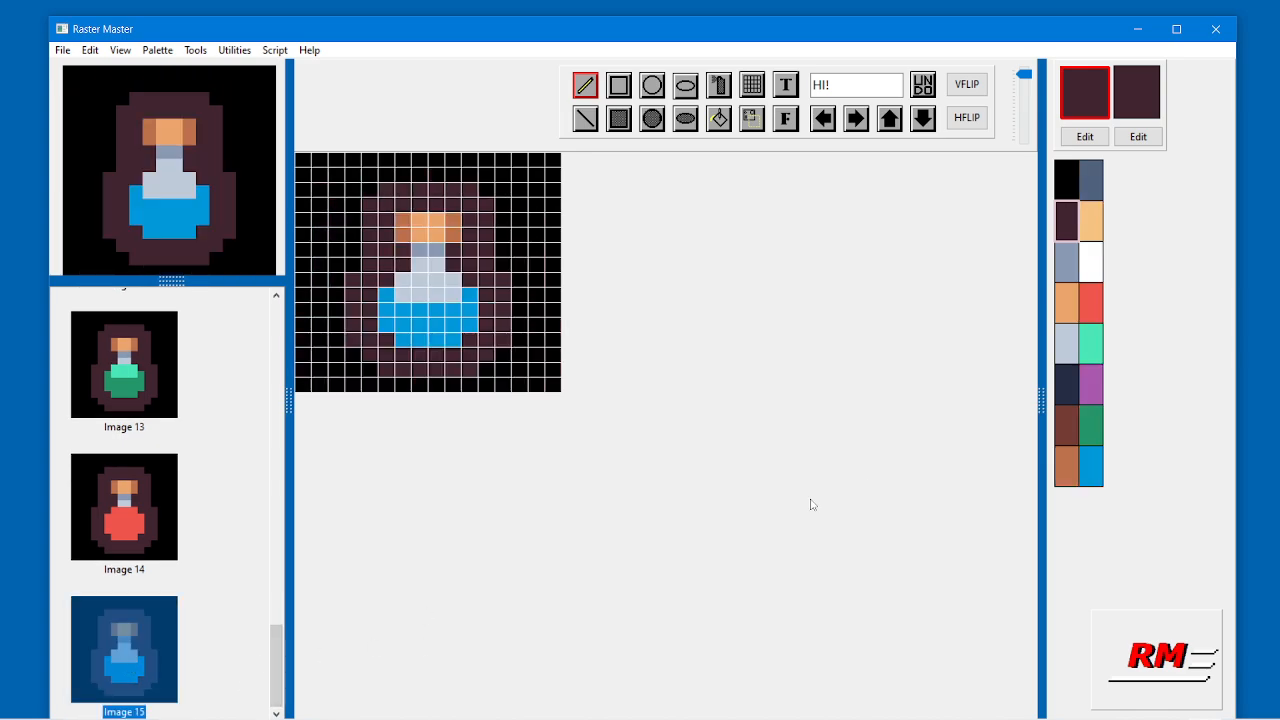
{"action": "left_click", "coordinate": [134, 534]}
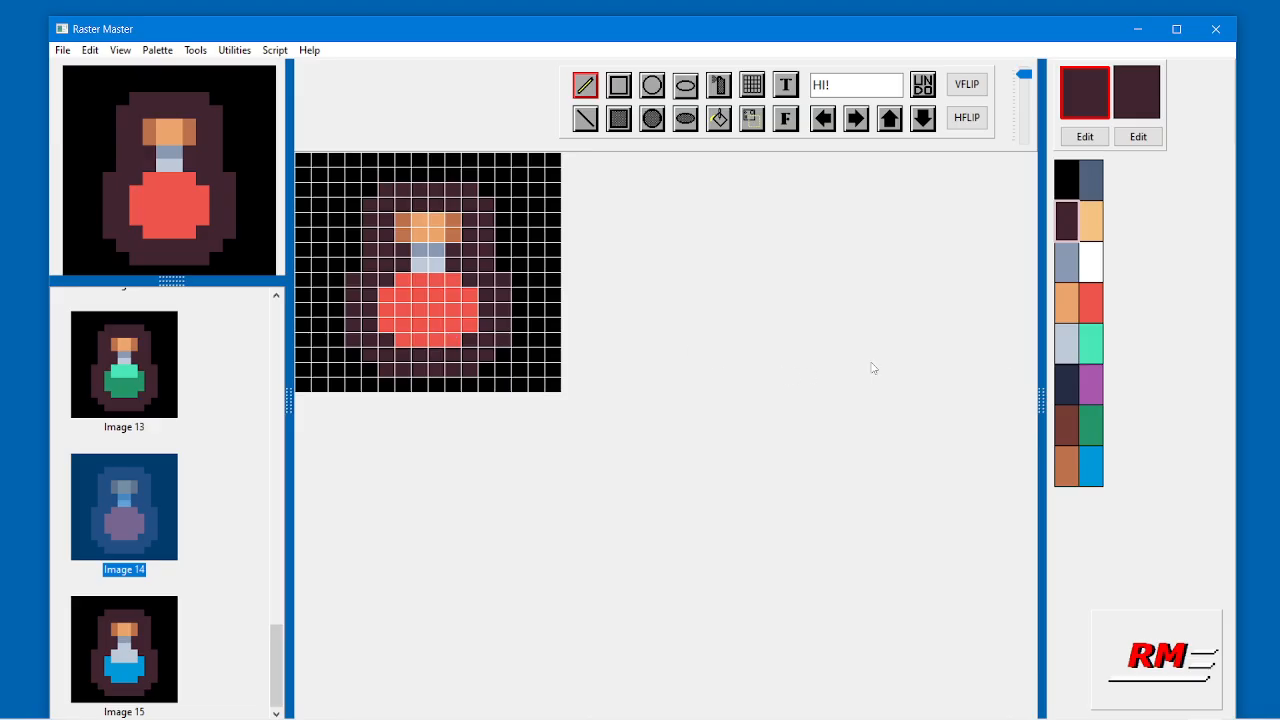
Open the green potion, grey potion and purple wizard sprites plus the older Image 10 potion to compare their pixels and palettes.
{"action": "left_click", "coordinate": [107, 382]}
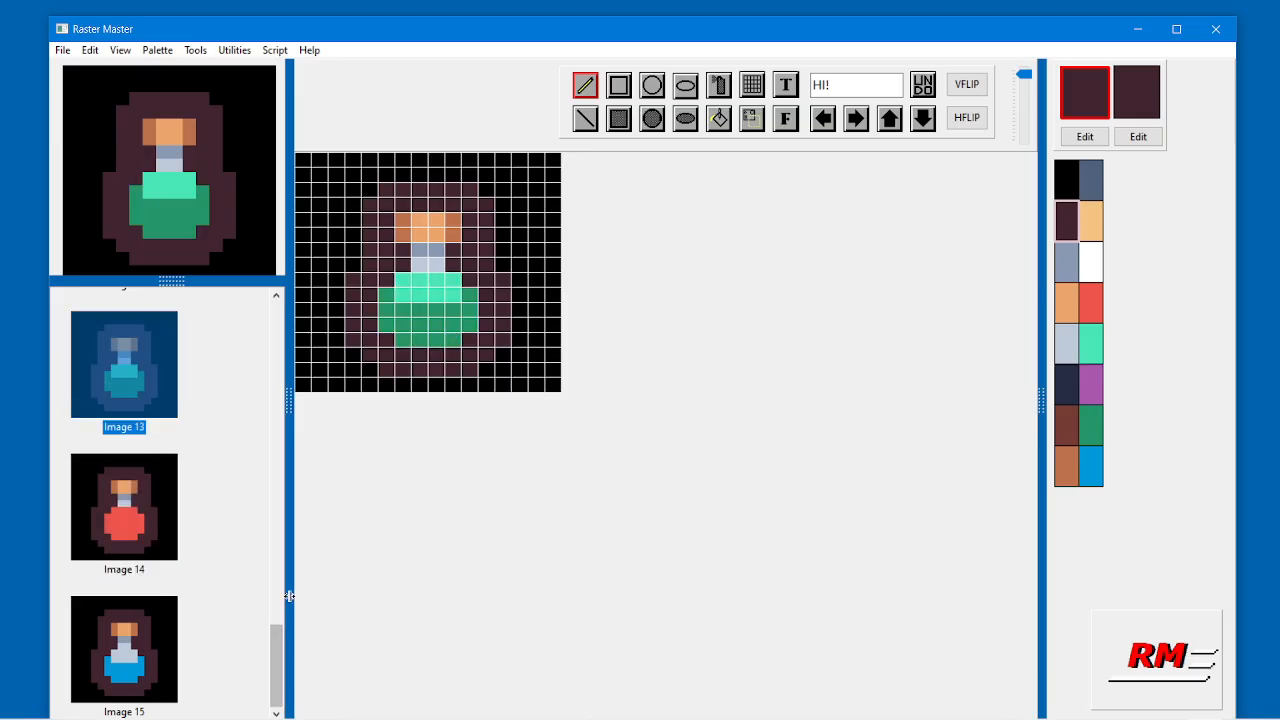
{"action": "scroll", "coordinate": [276, 650], "scroll_direction": "up", "scroll_amount": 3}
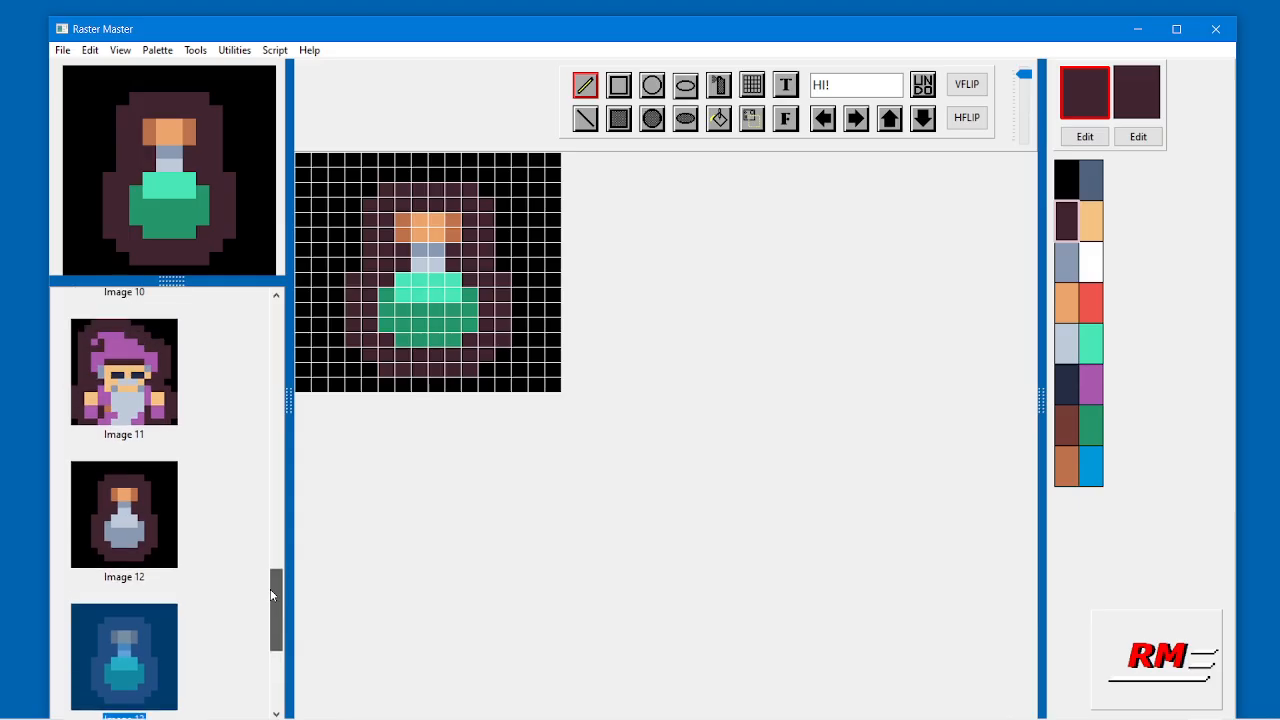
{"action": "left_click", "coordinate": [116, 534]}
{"action": "left_click", "coordinate": [113, 404]}
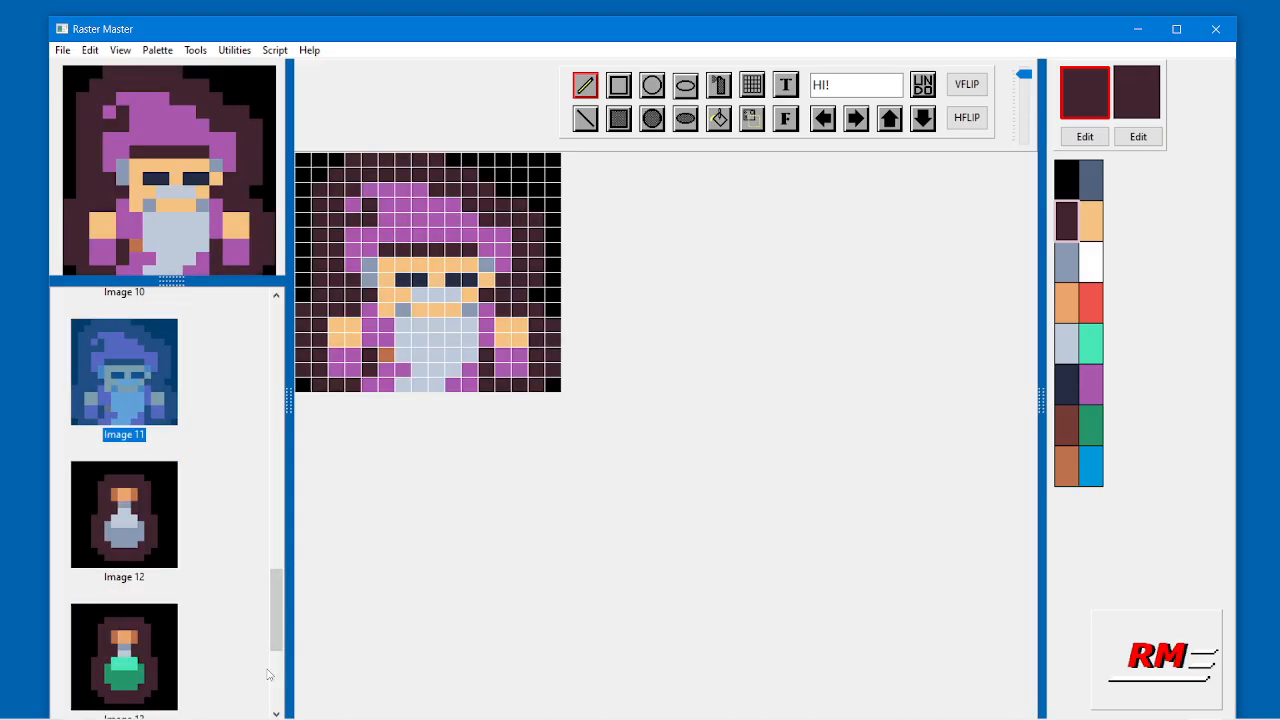
{"action": "left_click_drag", "start_coordinate": [281, 630], "coordinate": [282, 564]}
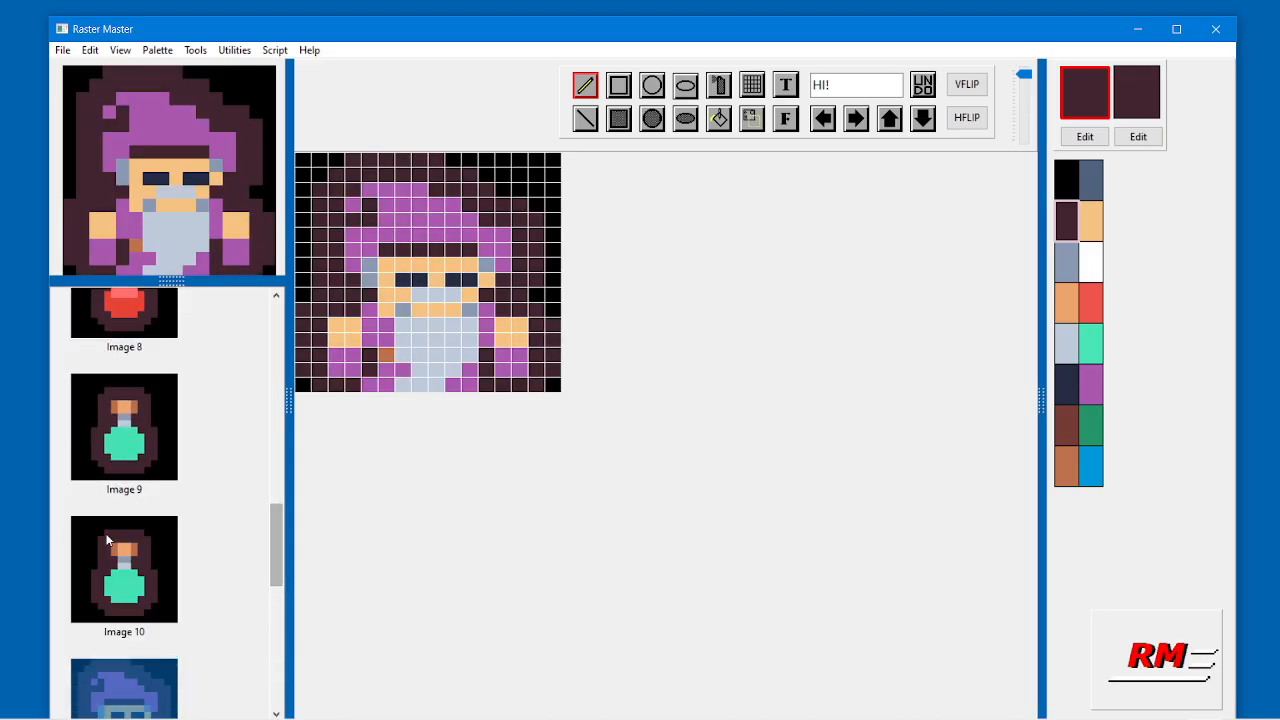
{"action": "left_click", "coordinate": [130, 575]}
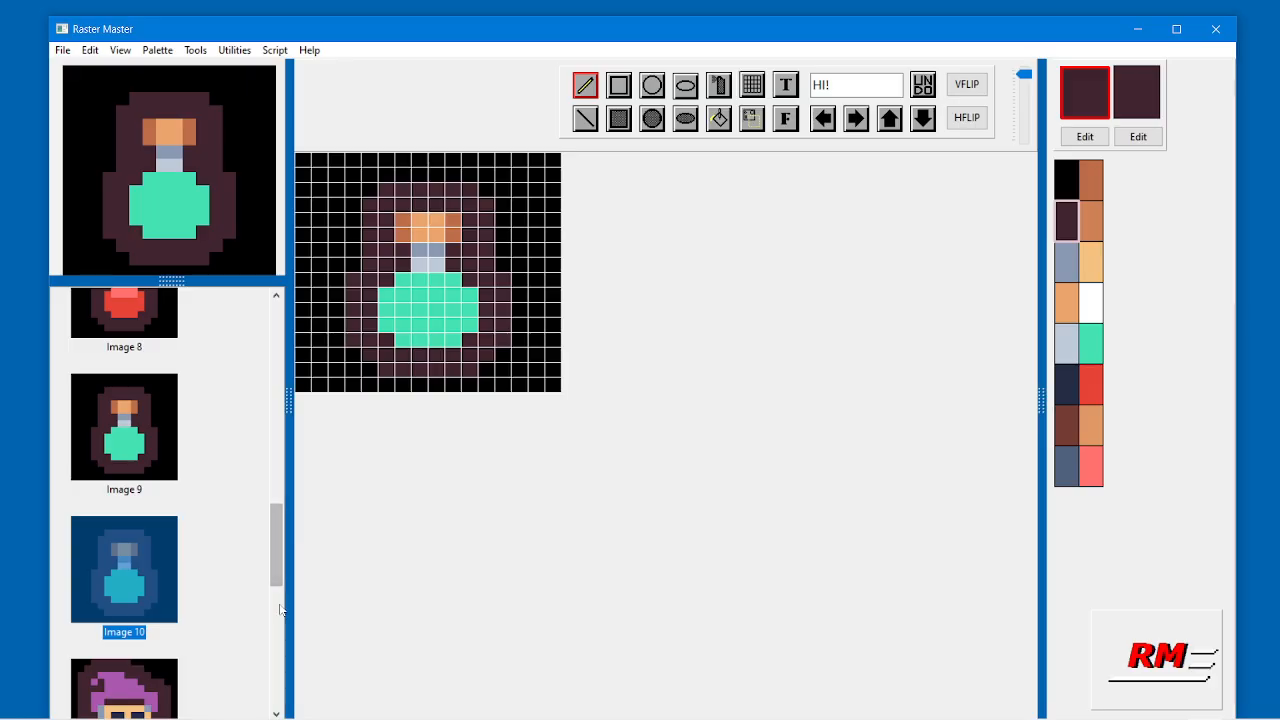
{"action": "scroll", "coordinate": [272, 570], "scroll_direction": "down", "scroll_amount": 3}
{"action": "left_click", "coordinate": [106, 548]}
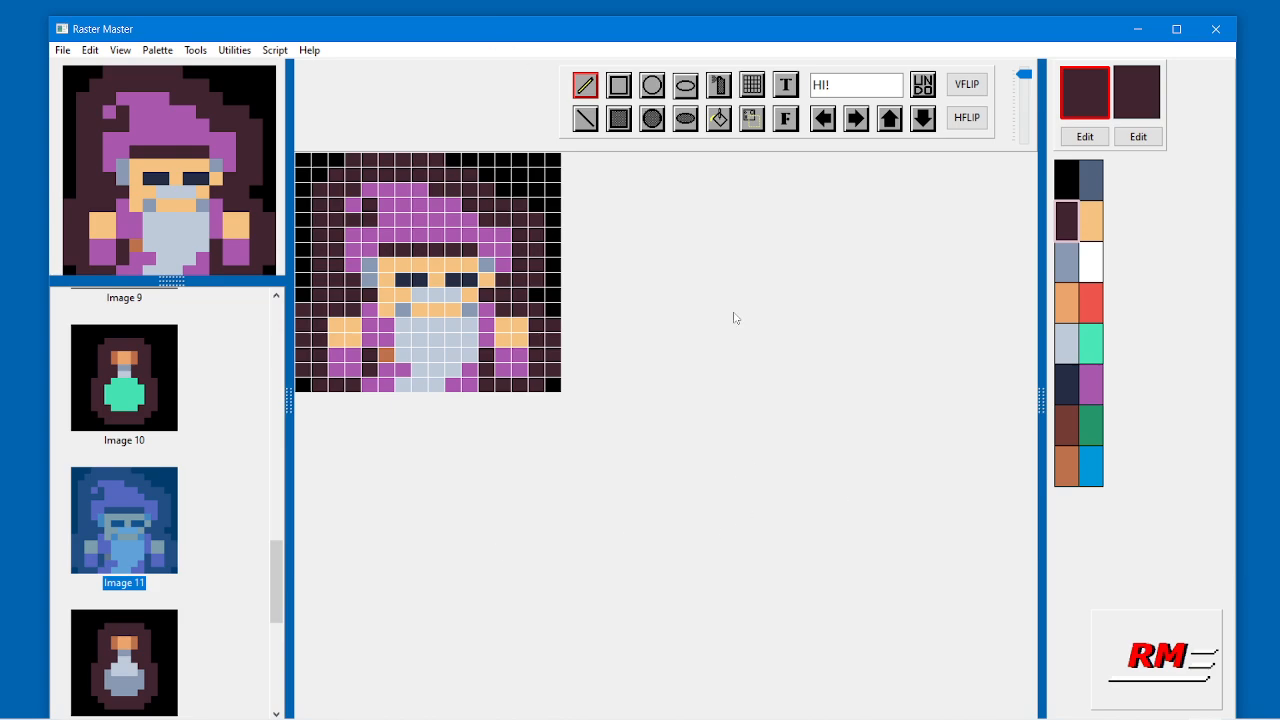
Switch to RetroConvert and set the quantizer to Median Cut.
{"action": "mouse_move", "coordinate": [971, 717]}
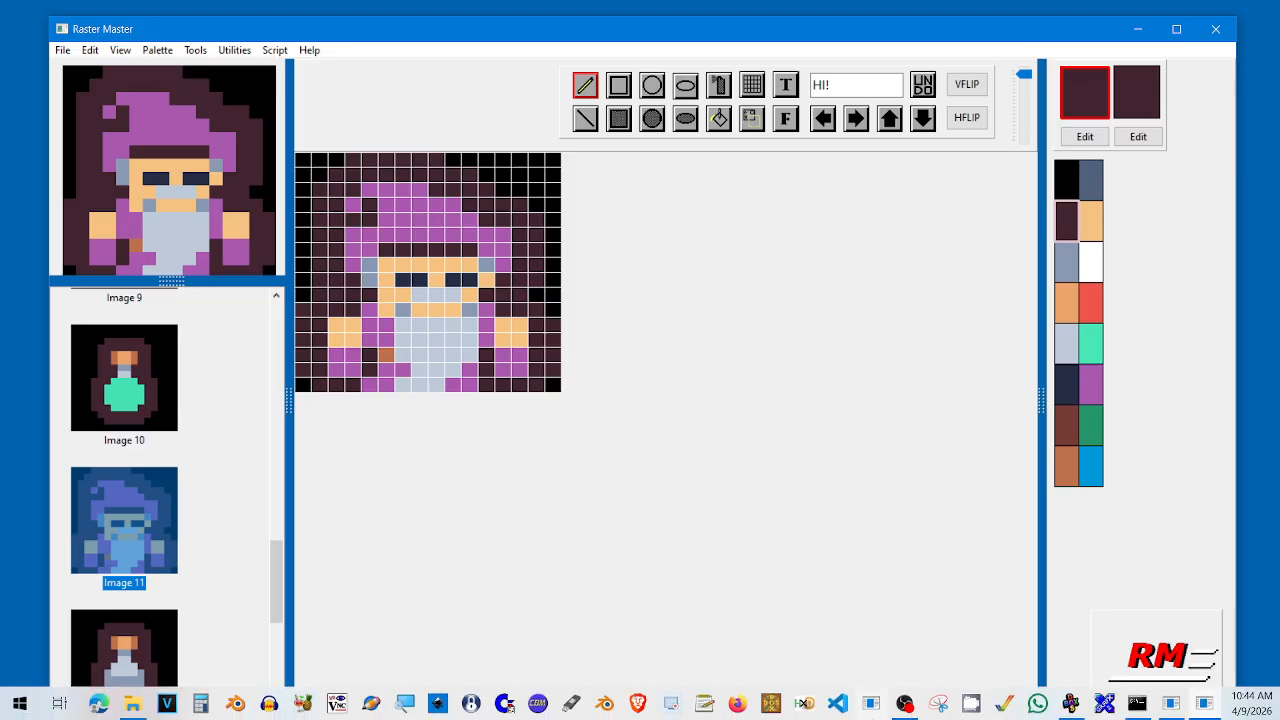
{"action": "mouse_move", "coordinate": [1173, 715]}
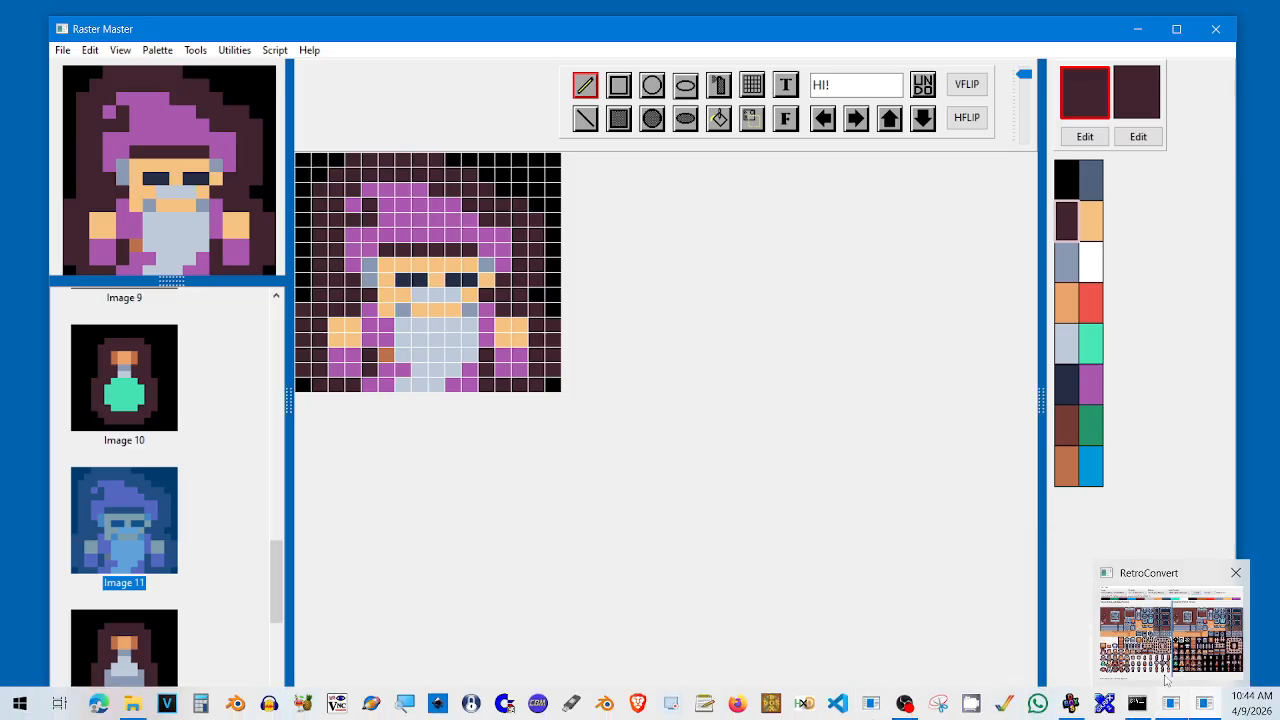
{"action": "left_click", "coordinate": [1172, 712]}
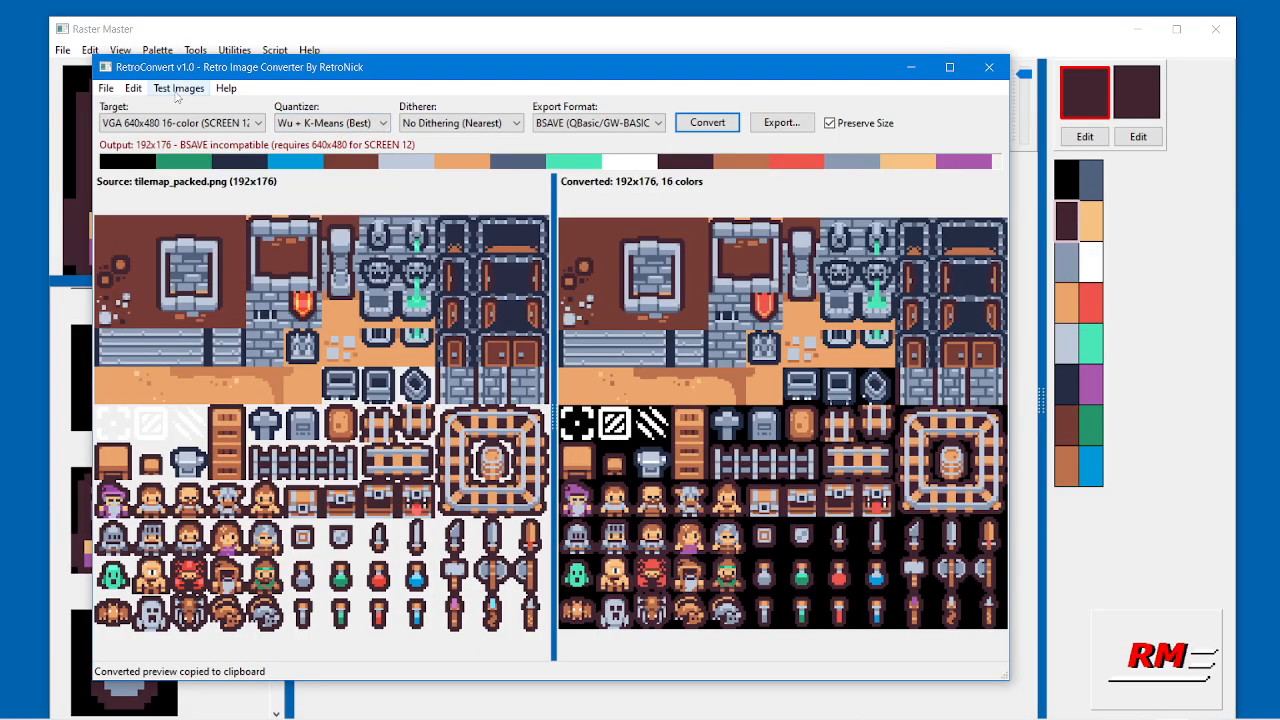
{"action": "left_click", "coordinate": [335, 123]}
{"action": "left_click", "coordinate": [336, 140]}
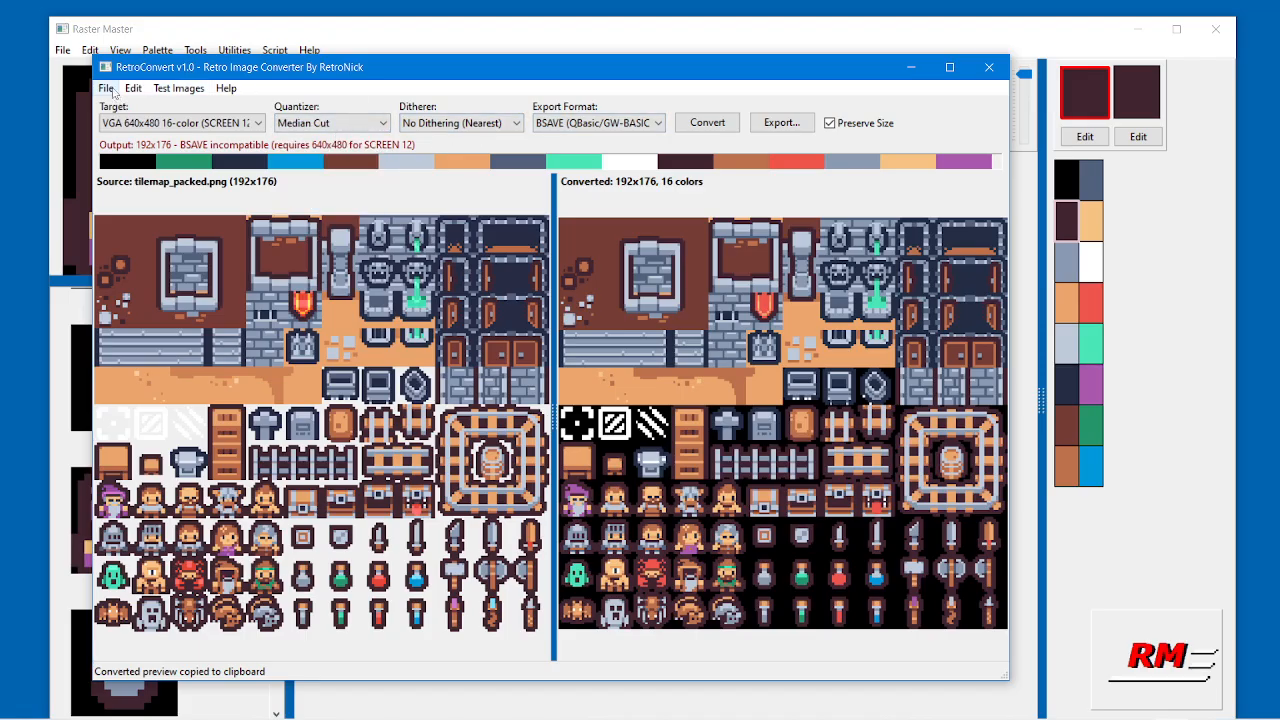
Load test2.png from the "Graph with fcl-image" folder and convert it to the VGA 640x480 16-color target.
{"action": "left_click", "coordinate": [106, 88]}
{"action": "left_click", "coordinate": [113, 107]}
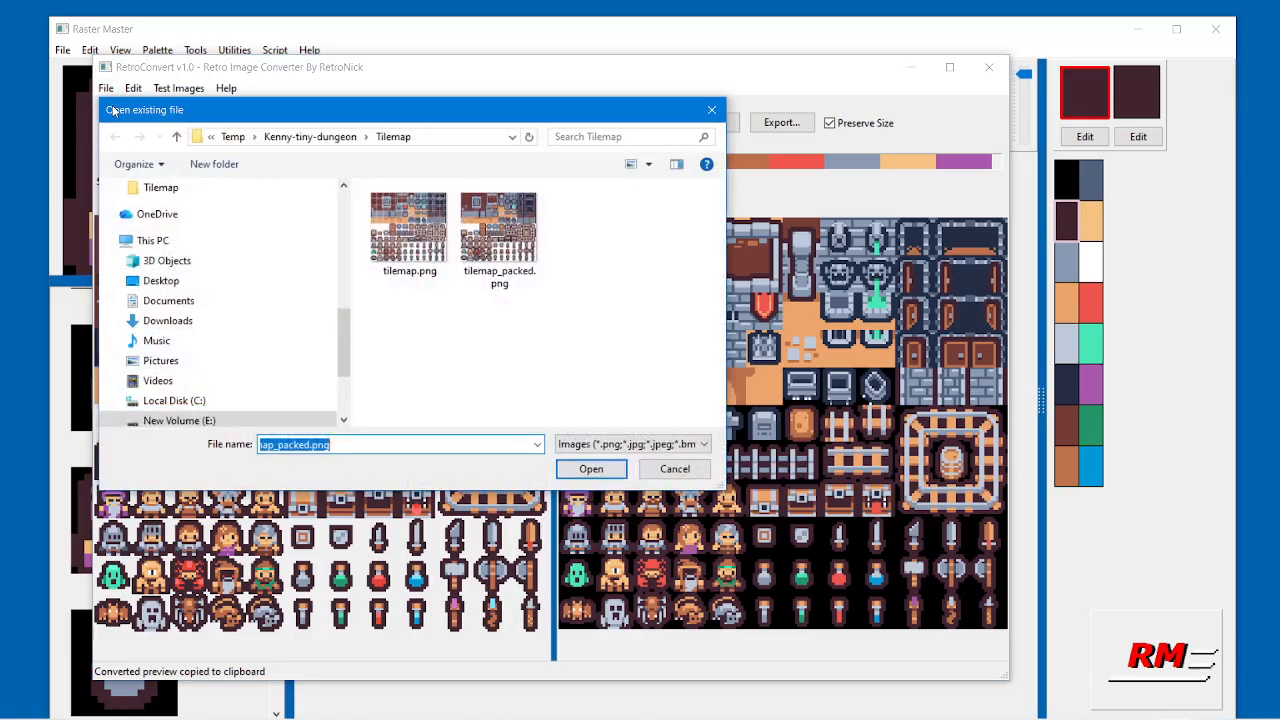
{"action": "scroll", "coordinate": [243, 246], "scroll_direction": "up", "scroll_amount": 1}
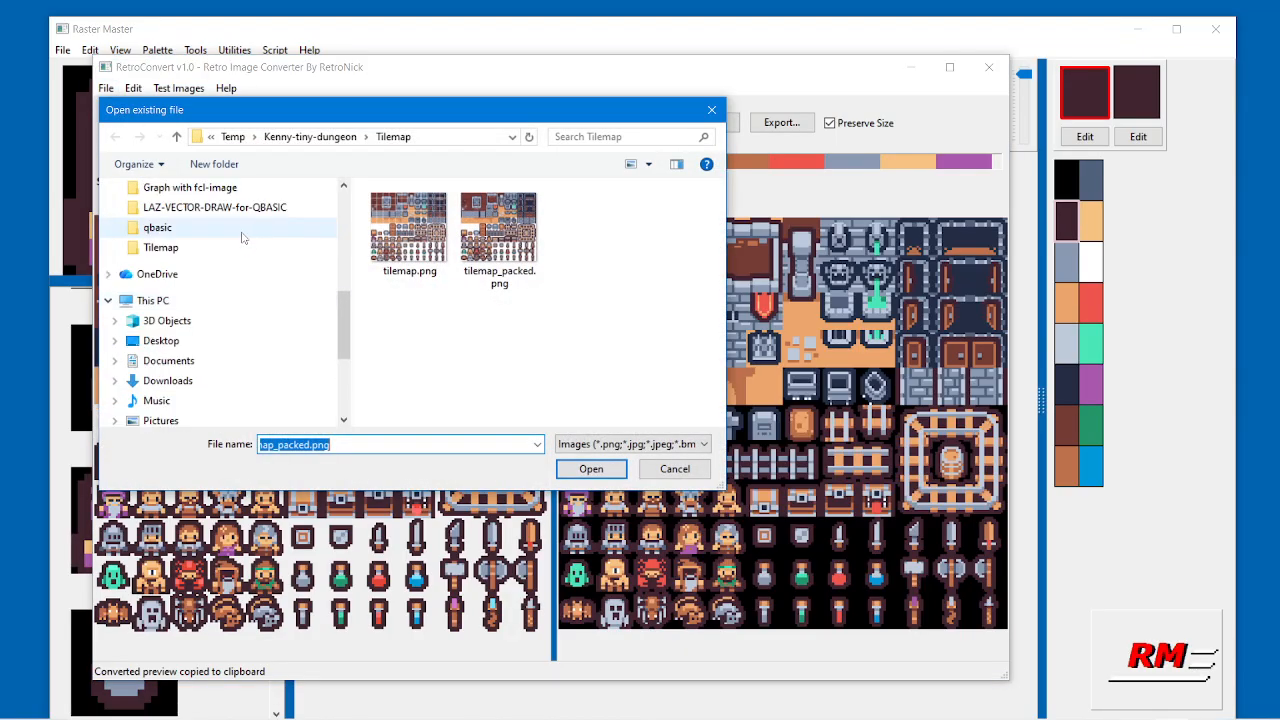
{"action": "left_click", "coordinate": [195, 188]}
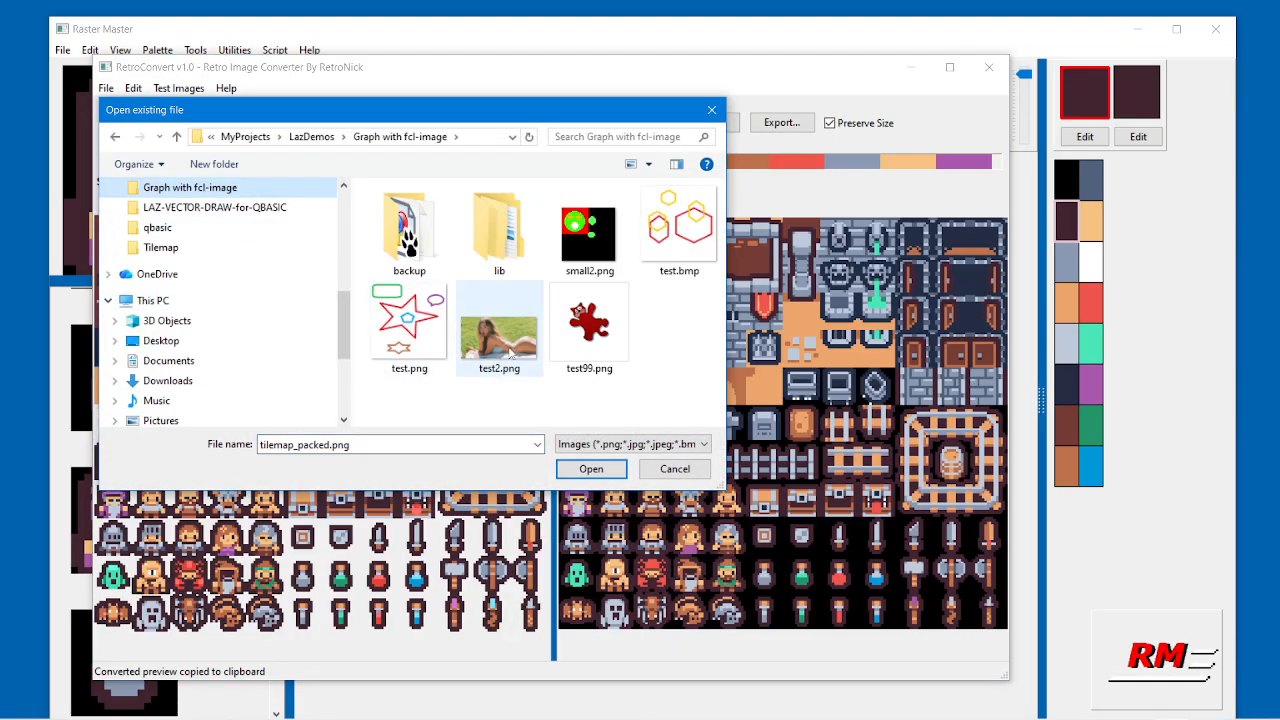
{"action": "left_click", "coordinate": [508, 349]}
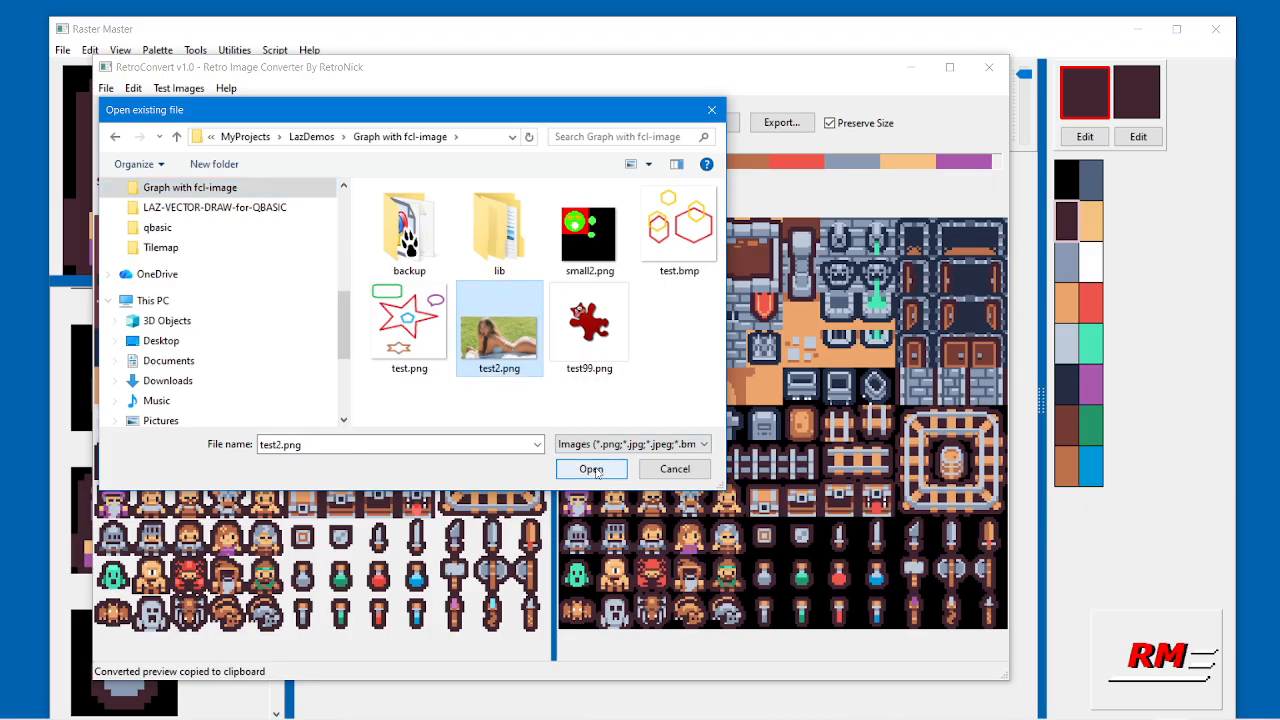
{"action": "left_click", "coordinate": [594, 470]}
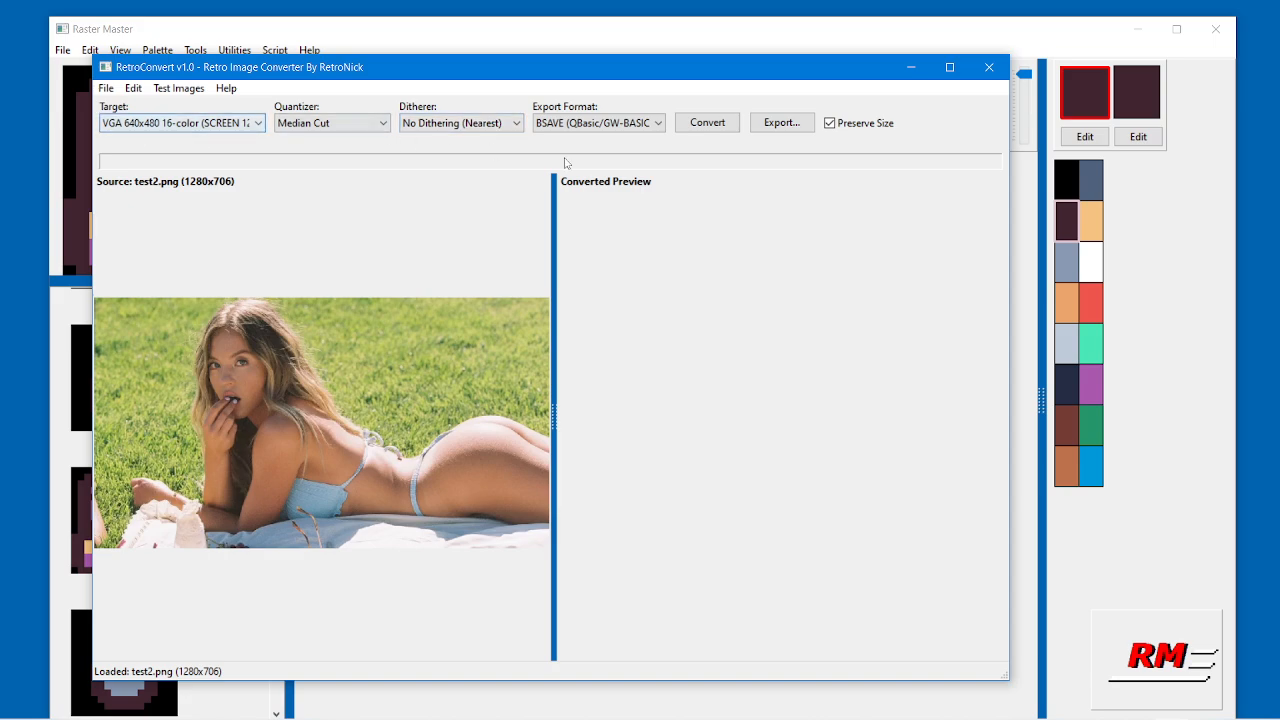
{"action": "left_click", "coordinate": [708, 122]}
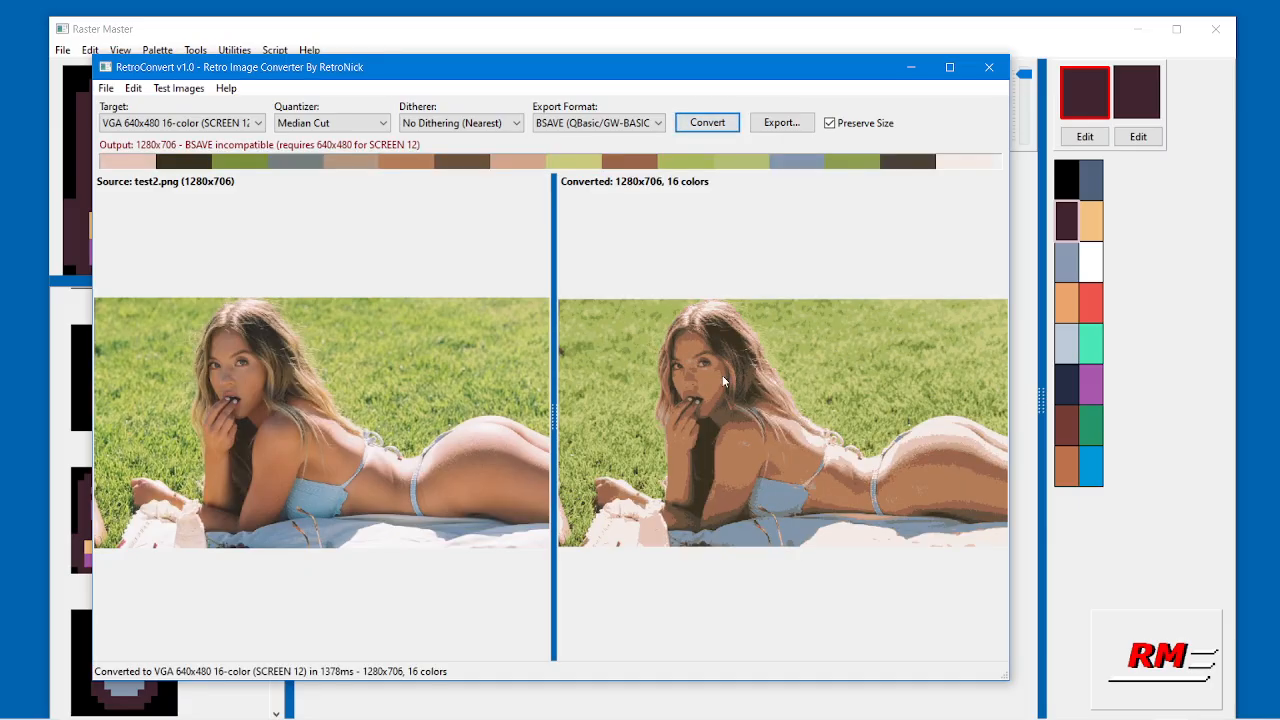
Reconvert the test2.png photo with the Octree quantizer and again with Wu (Variance) to compare the previews.
{"action": "left_click", "coordinate": [342, 128]}
{"action": "left_click", "coordinate": [365, 149]}
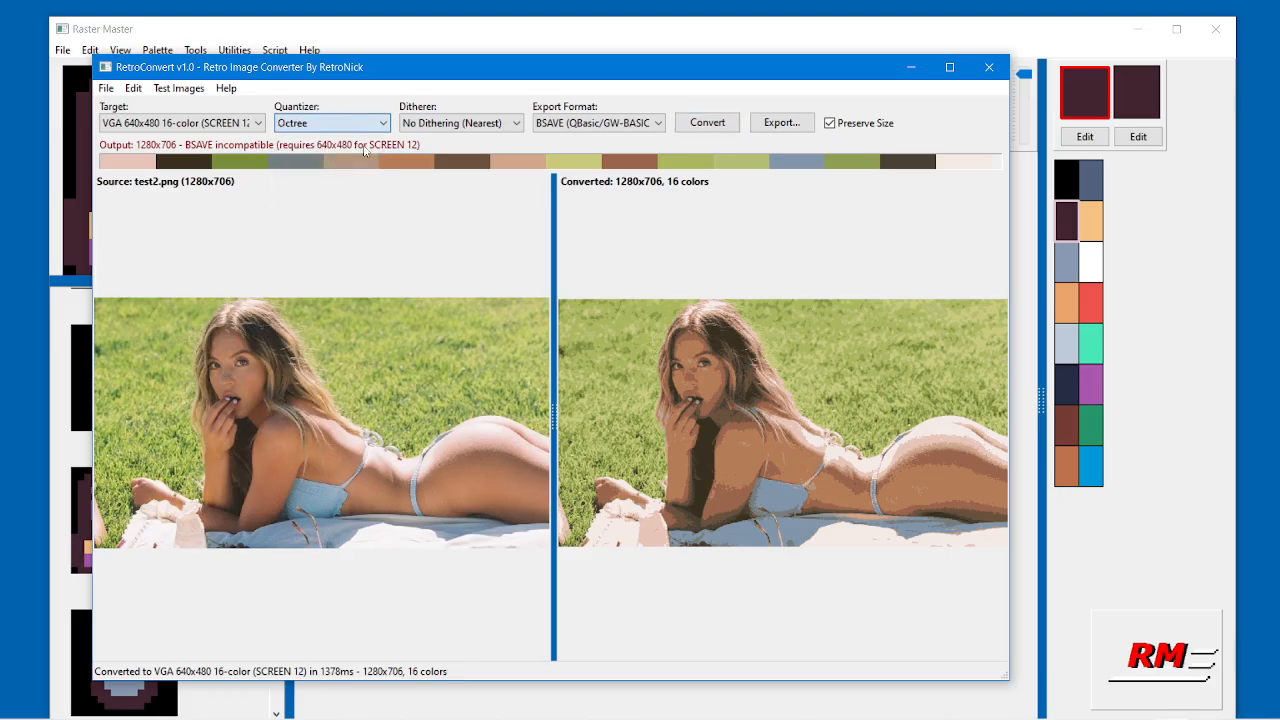
{"action": "left_click", "coordinate": [693, 118]}
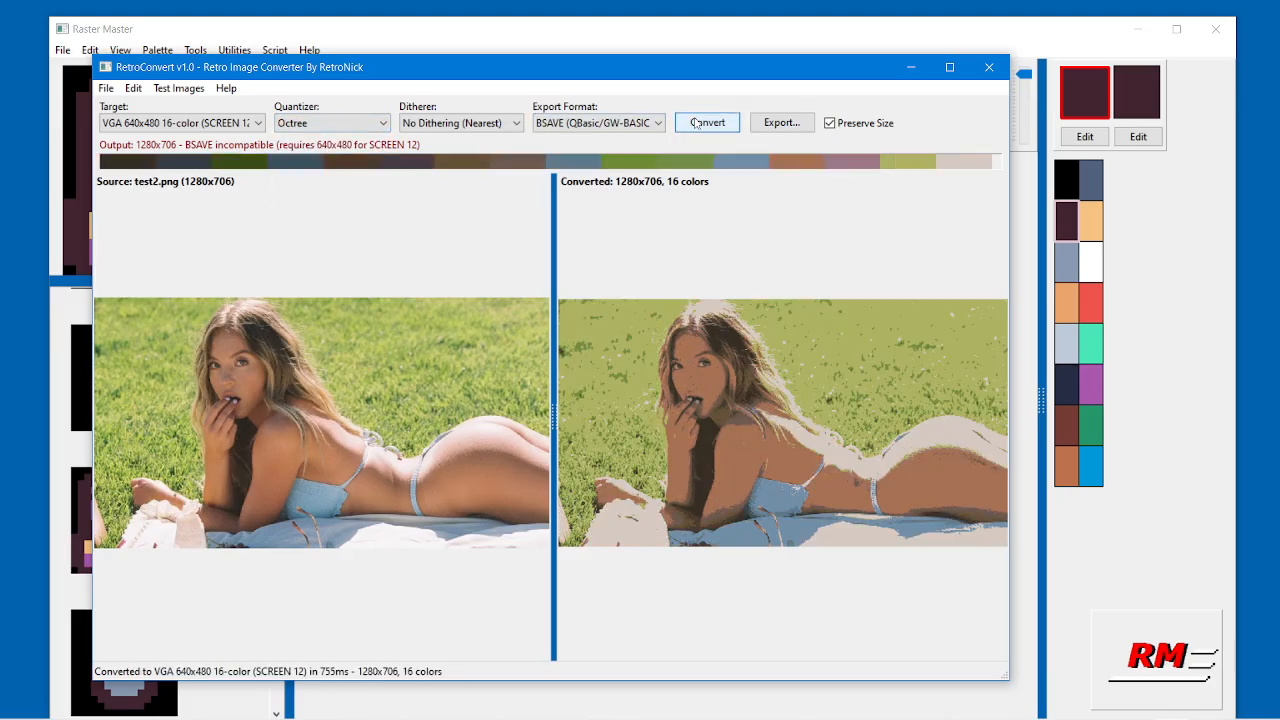
{"action": "left_click", "coordinate": [305, 126]}
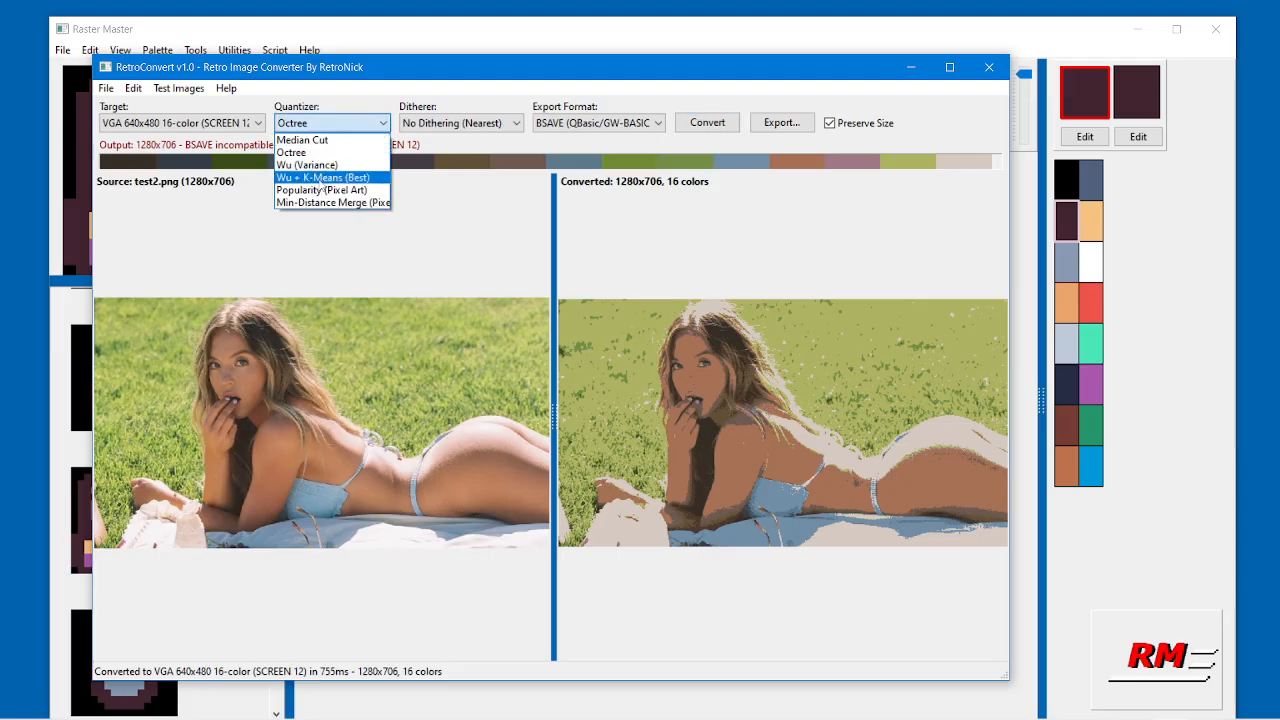
{"action": "left_click", "coordinate": [307, 166]}
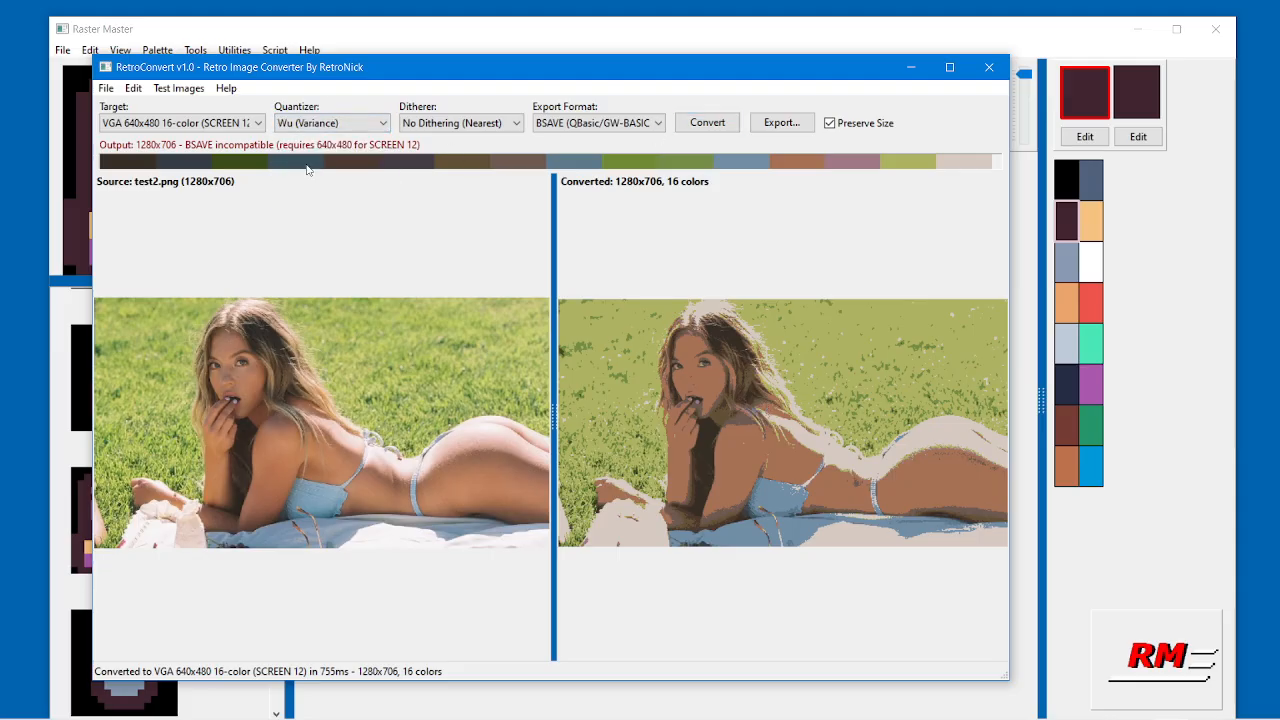
{"action": "left_click", "coordinate": [708, 122]}
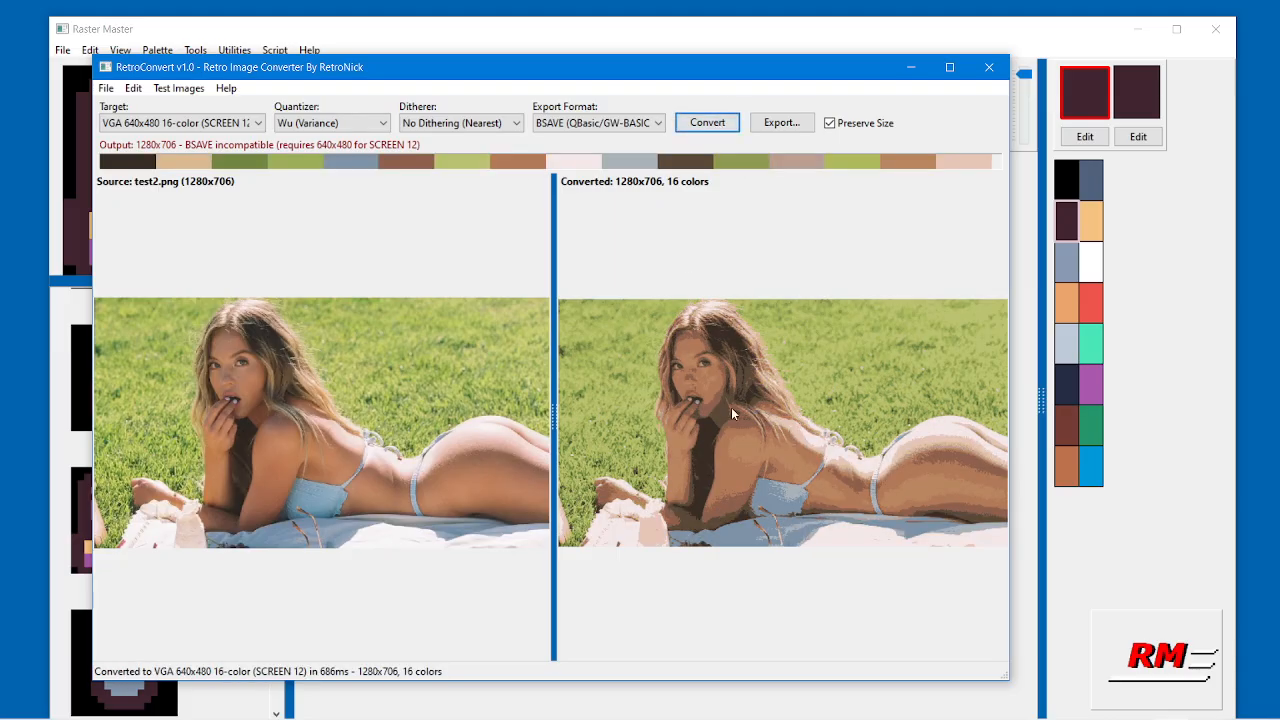
Reconvert the photo with the Wu + K-Means (Best) quantizer and again with Popularity (Pixel Art).
{"action": "left_click", "coordinate": [330, 122]}
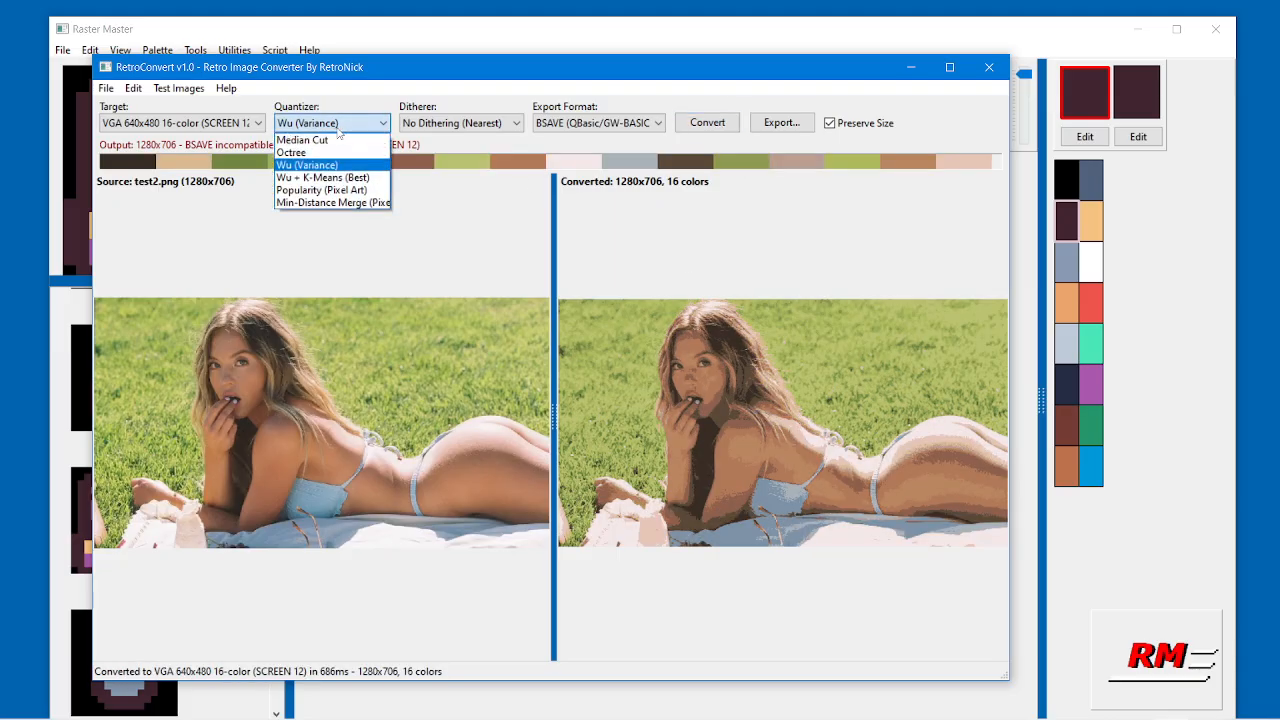
{"action": "left_click", "coordinate": [320, 177]}
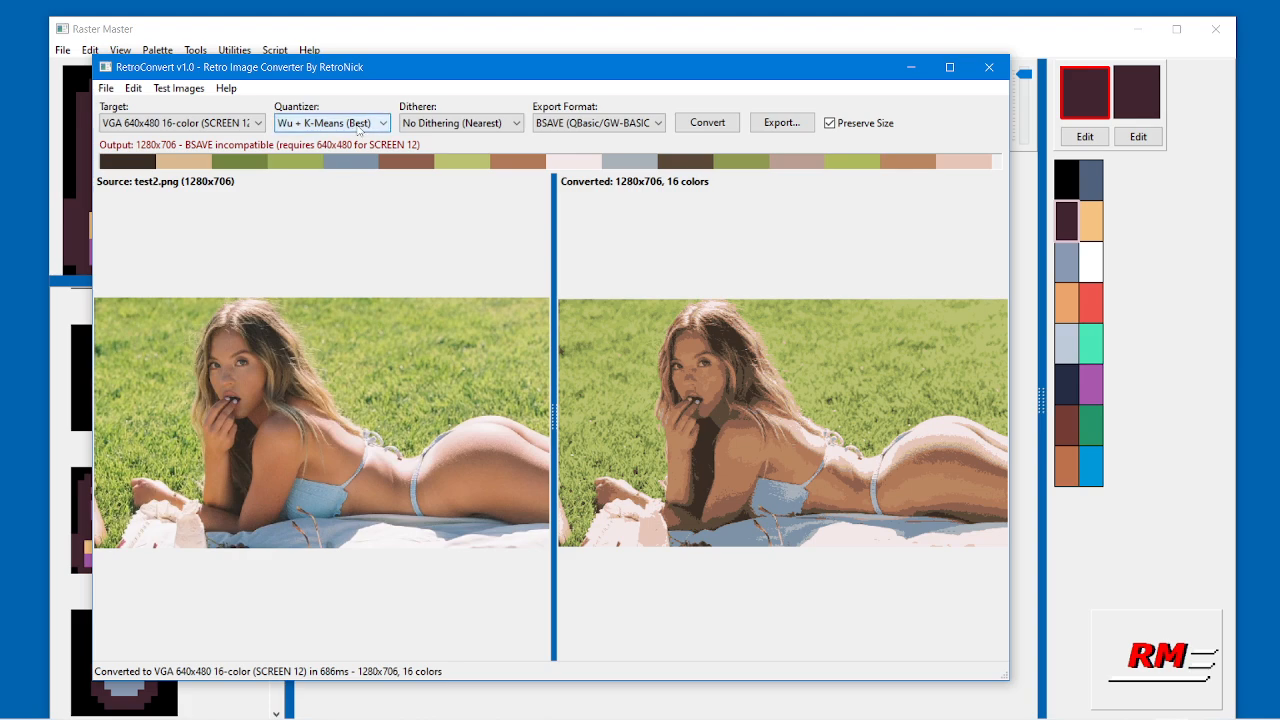
{"action": "left_click", "coordinate": [705, 123]}
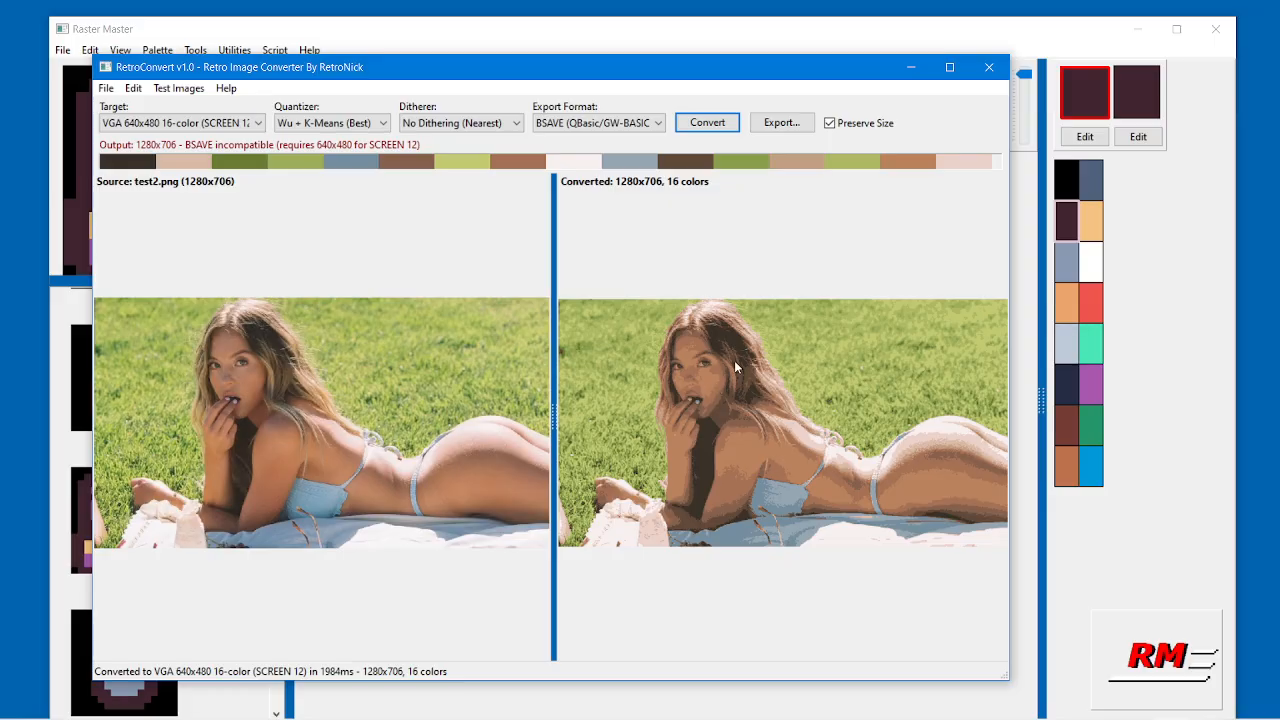
{"action": "left_click", "coordinate": [318, 123]}
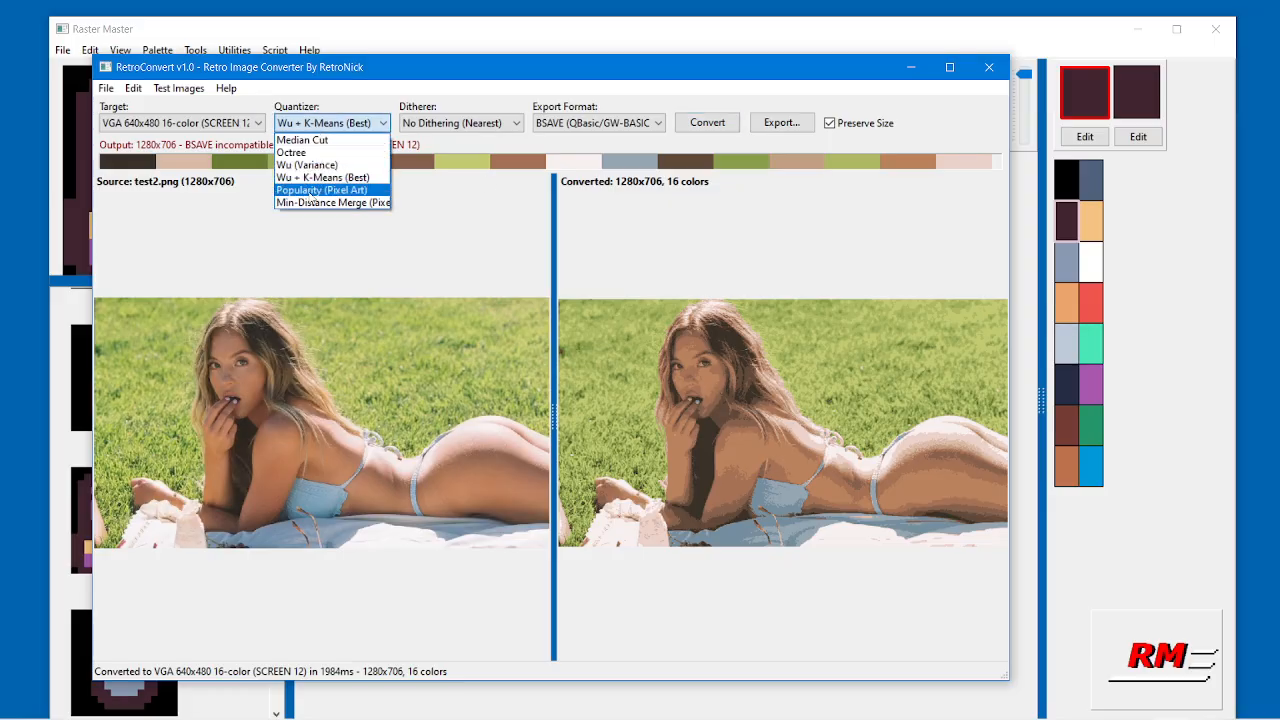
{"action": "left_click", "coordinate": [313, 191]}
{"action": "left_click", "coordinate": [710, 122]}
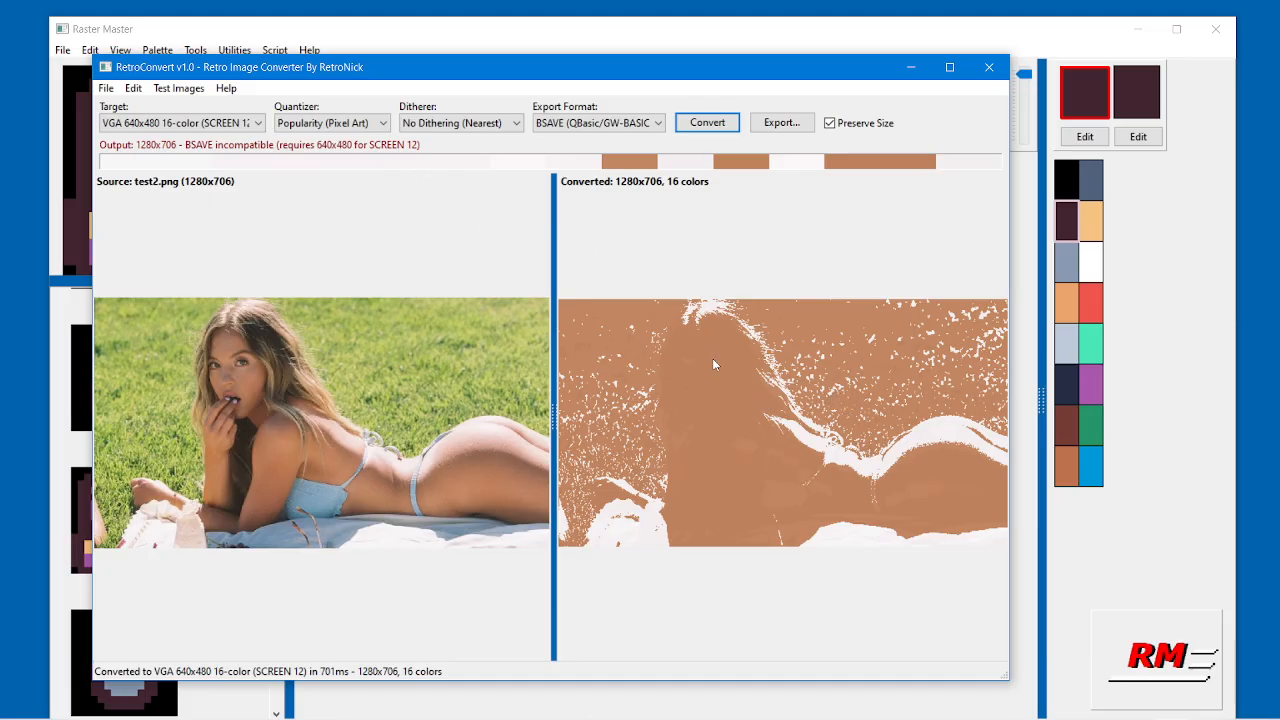
Reconvert the photo with the Min-Distance Merge quantizer.
{"action": "left_click", "coordinate": [299, 124]}
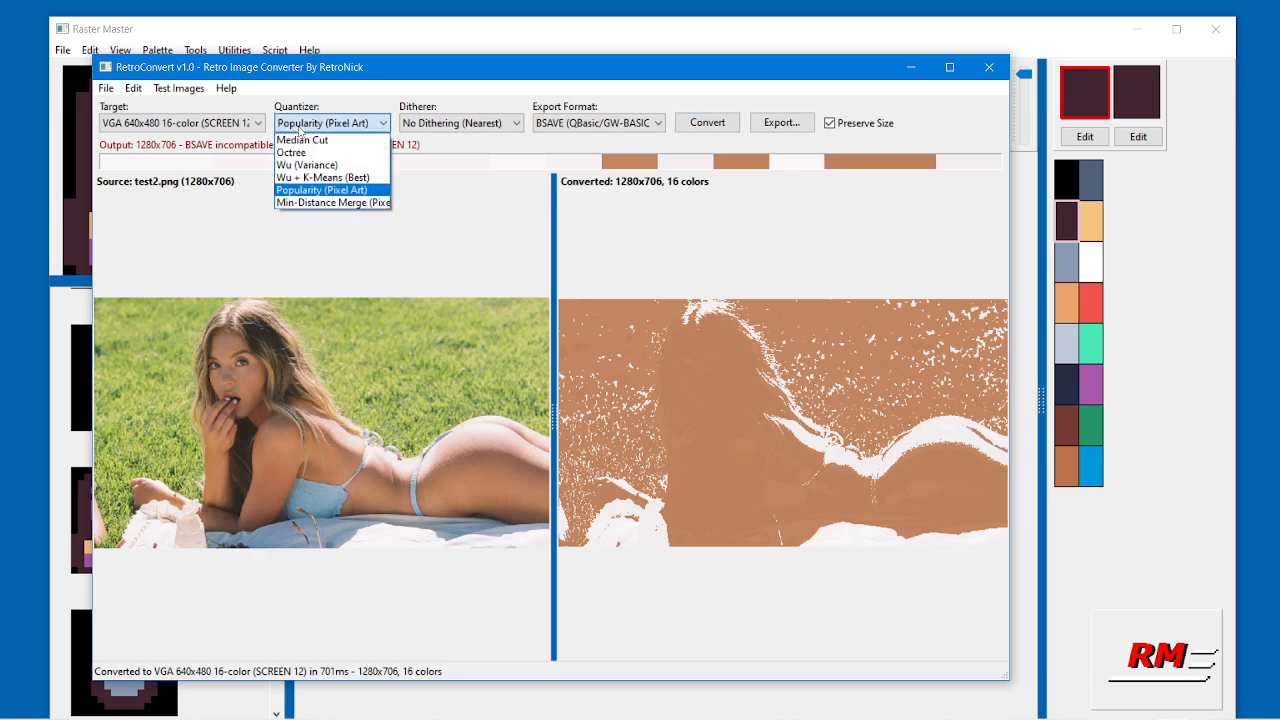
{"action": "left_click", "coordinate": [301, 203]}
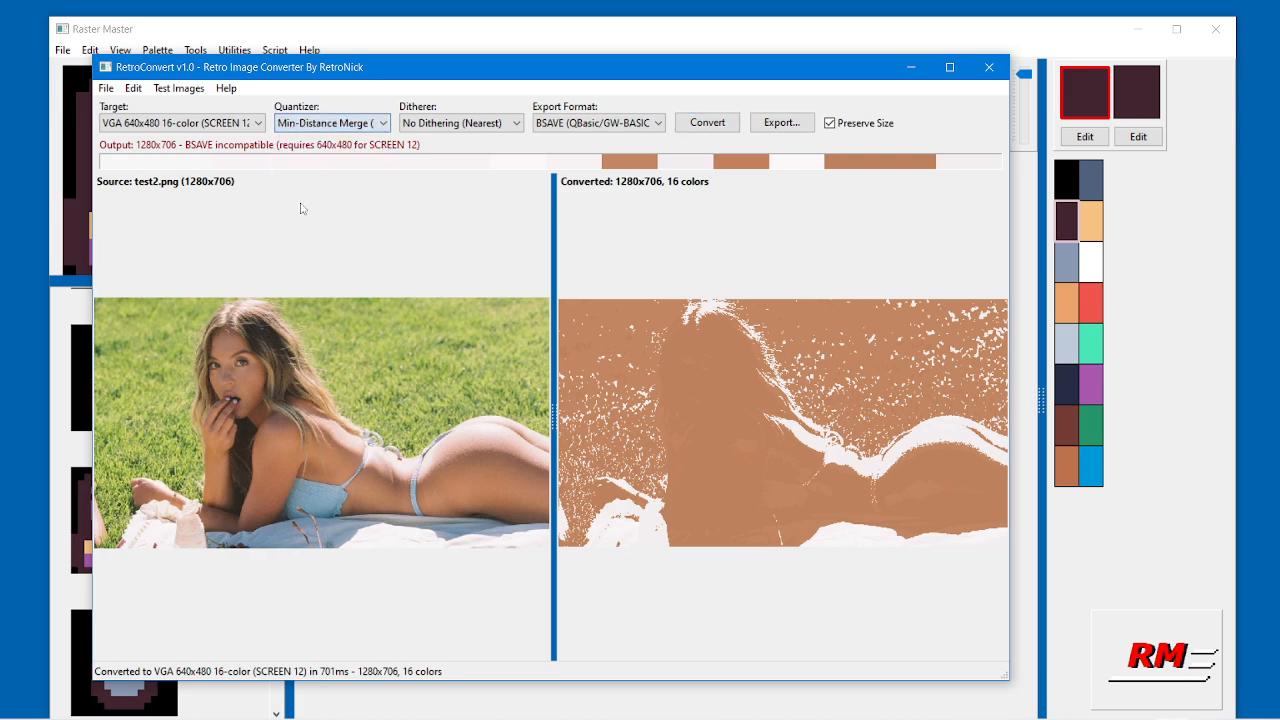
{"action": "left_click", "coordinate": [705, 123]}
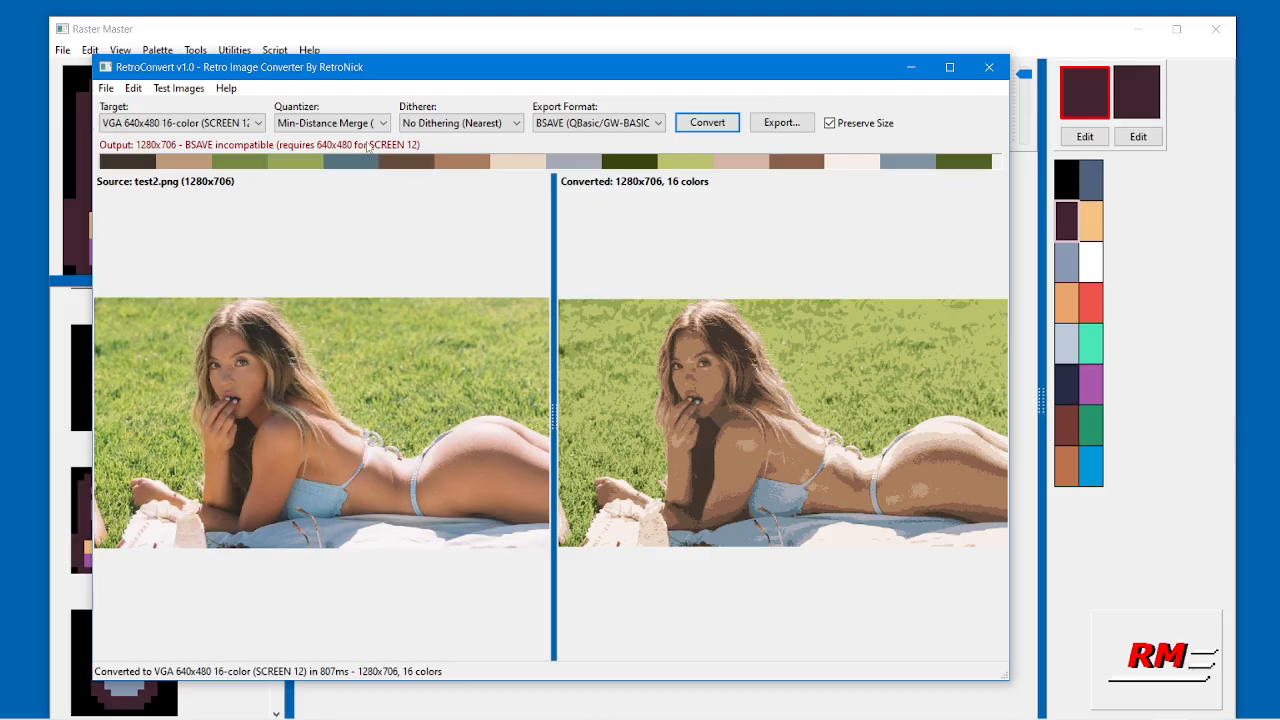
Set the quantizer back to Wu + K-Means (Best) and reconvert the photo.
{"action": "left_click", "coordinate": [330, 122]}
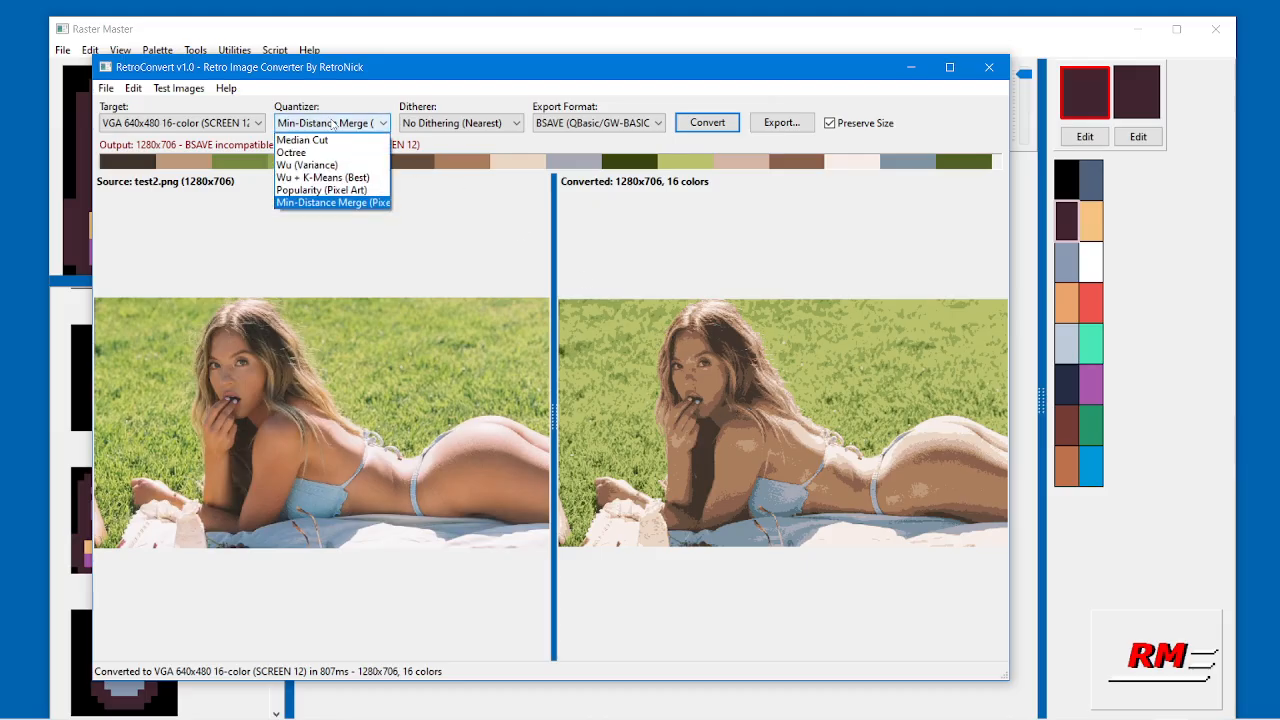
{"action": "left_click", "coordinate": [311, 179]}
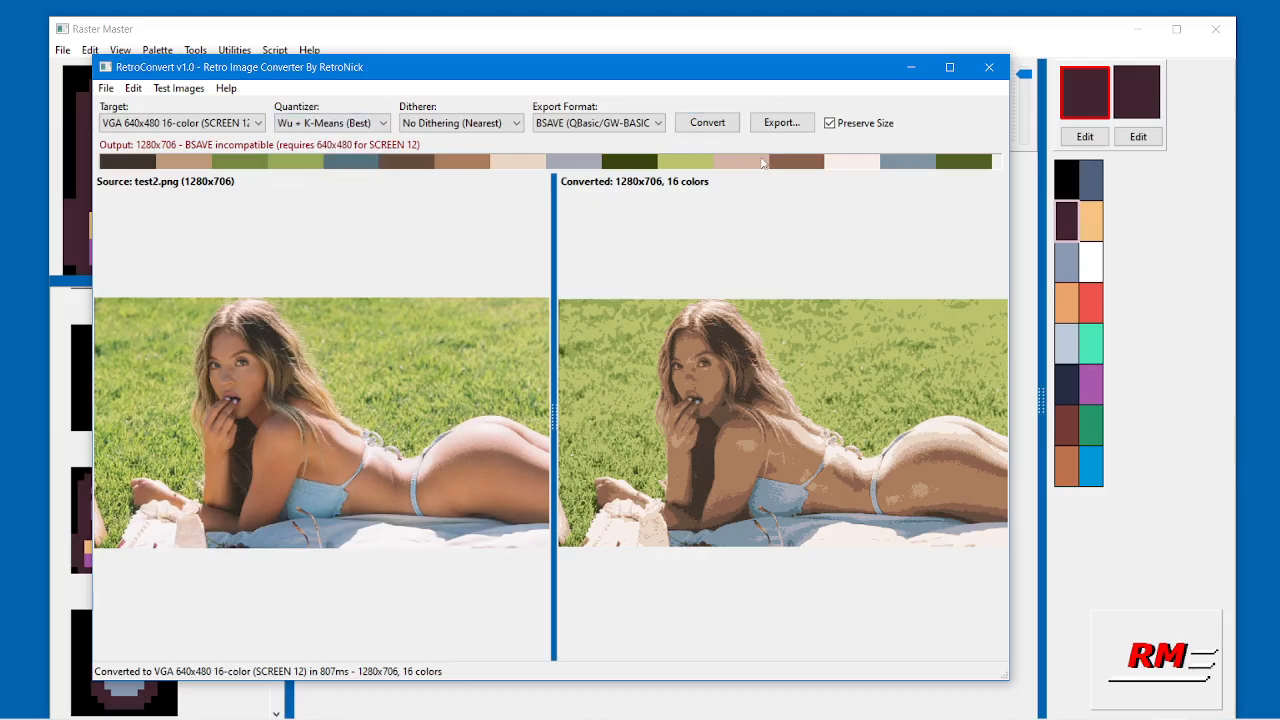
{"action": "left_click", "coordinate": [709, 123]}
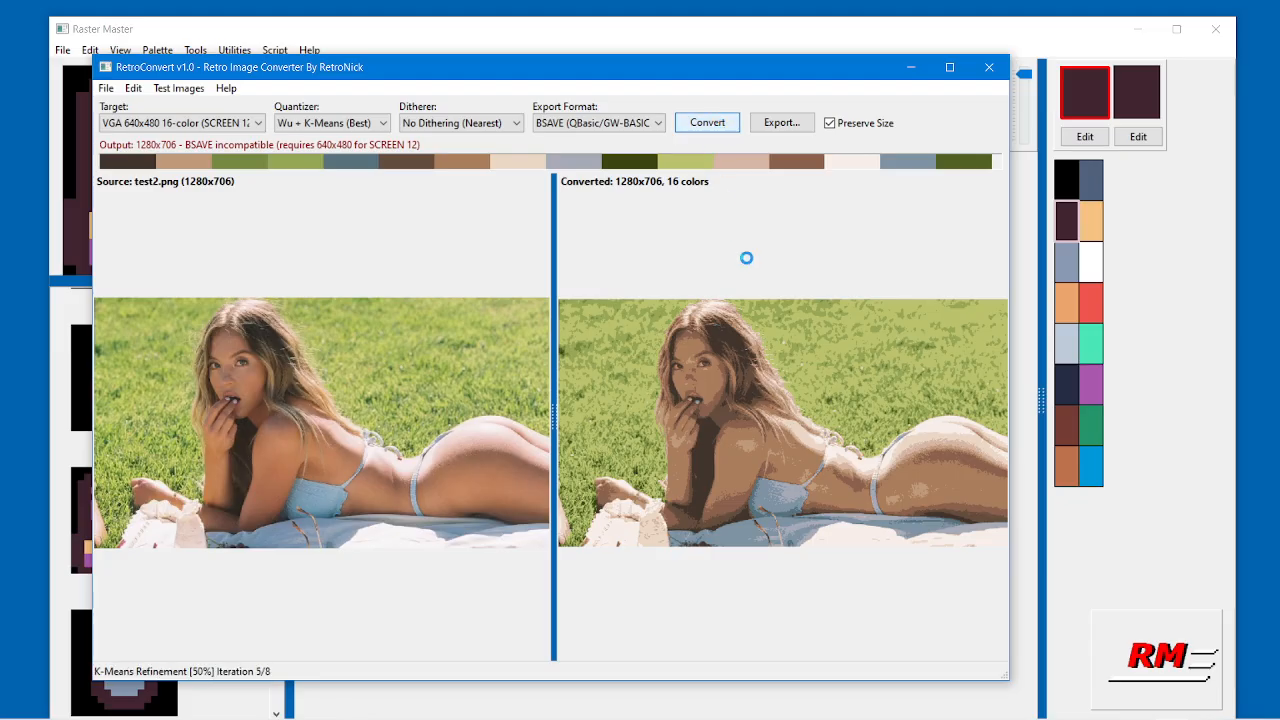